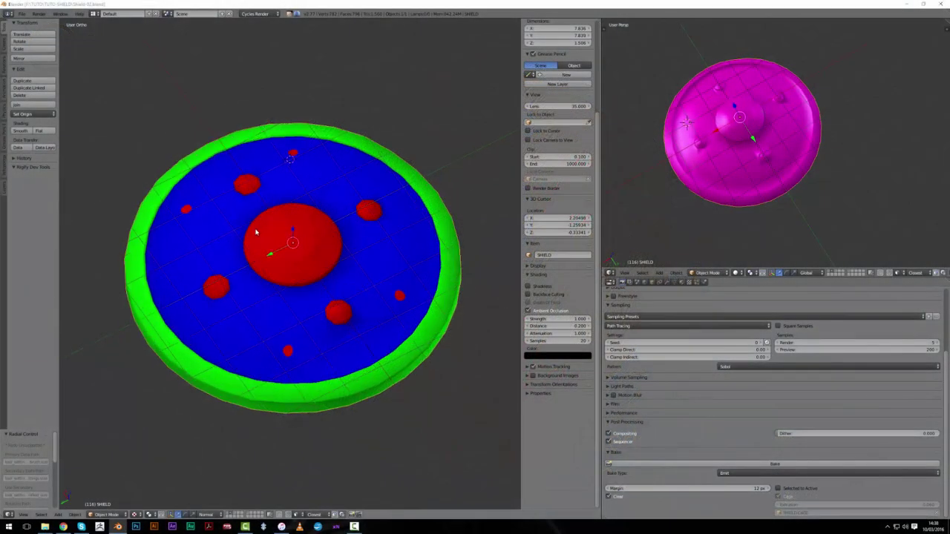
- Save the shield scene as a new file named Shield-02.blend
{"action": "middle_click_drag", "start_coordinate": [164, 136], "coordinate": [158, 112]}
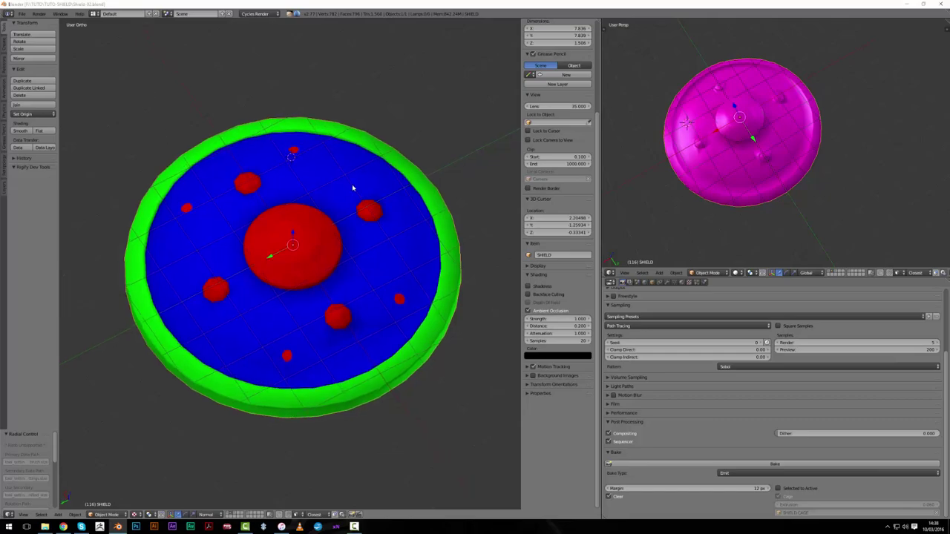
{"action": "key", "text": "ctrl+shift+s"}
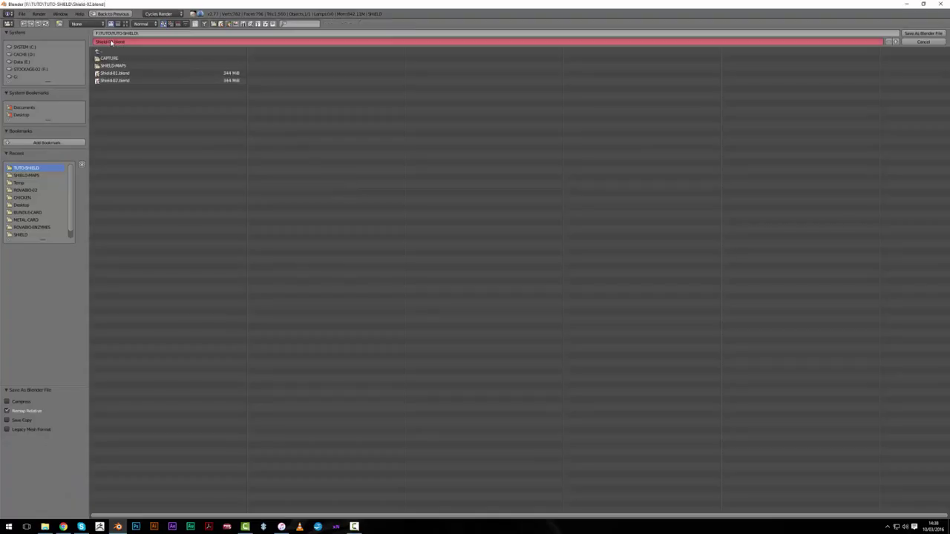
{"action": "left_click", "coordinate": [931, 33]}
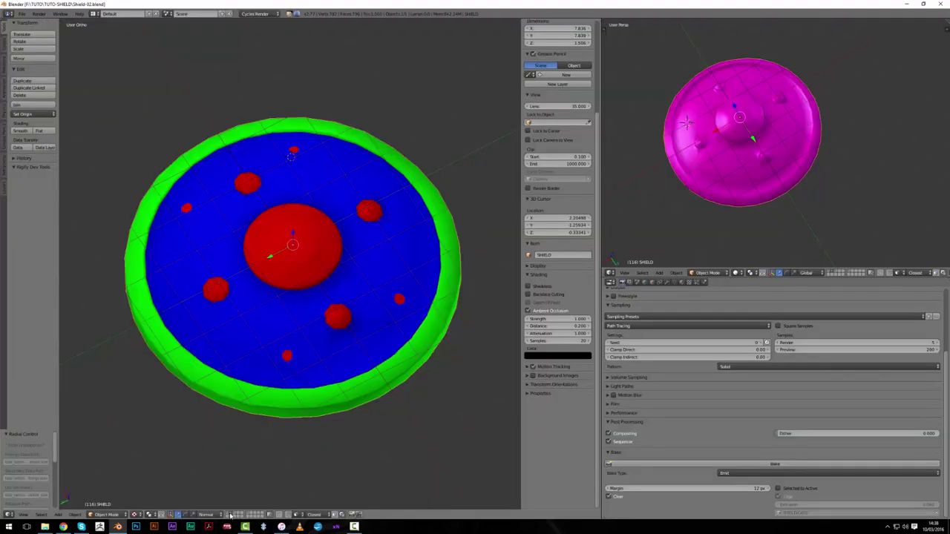
- Delete the sculpted shield and the shield cage from their layers
{"action": "key", "text": "2"}
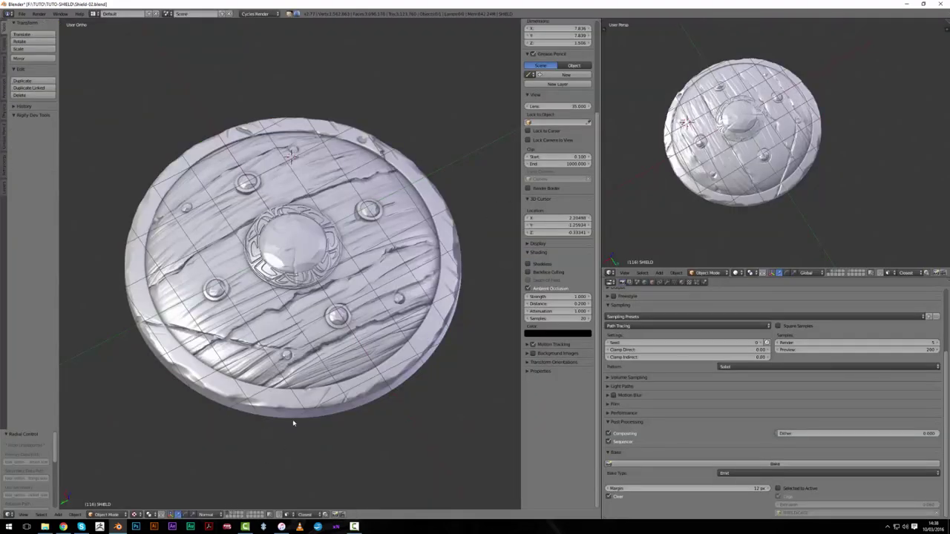
{"action": "right_click", "coordinate": [316, 373]}
{"action": "key", "text": "x"}
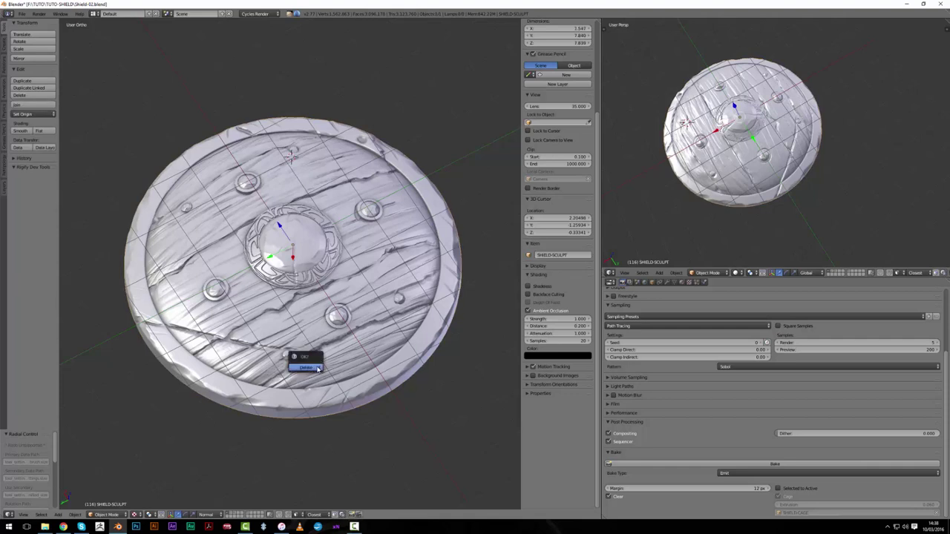
{"action": "left_click", "coordinate": [307, 367]}
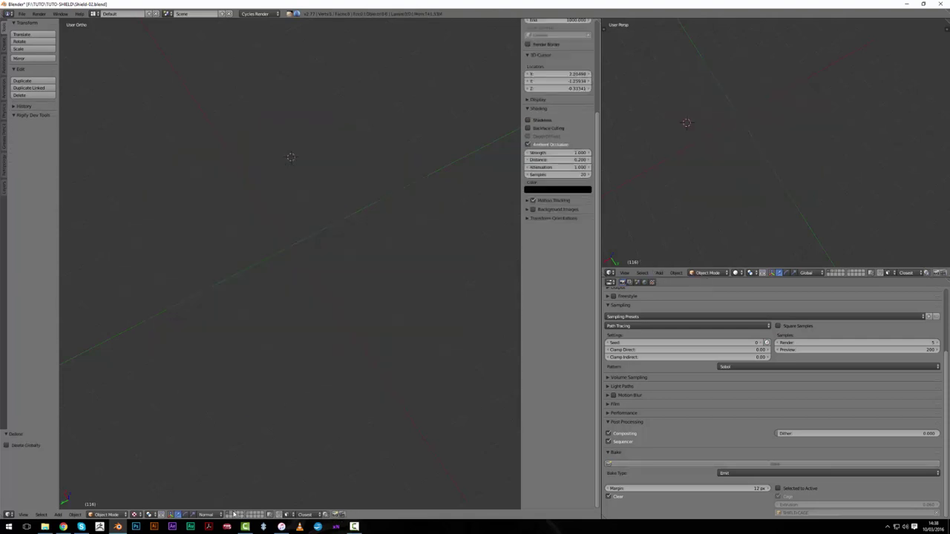
{"action": "left_click", "coordinate": [234, 513]}
{"action": "right_click", "coordinate": [296, 389]}
{"action": "key", "text": "x"}
{"action": "left_click", "coordinate": [296, 390]}
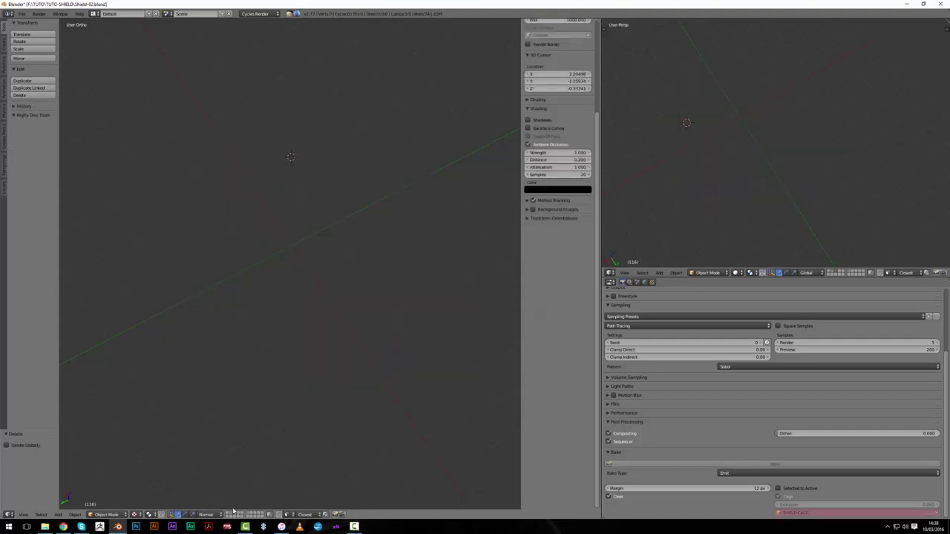
- Move the coloured shield to a different layer and display that layer
{"action": "left_click", "coordinate": [231, 514]}
{"action": "right_click", "coordinate": [332, 265]}
{"action": "key", "text": "m"}
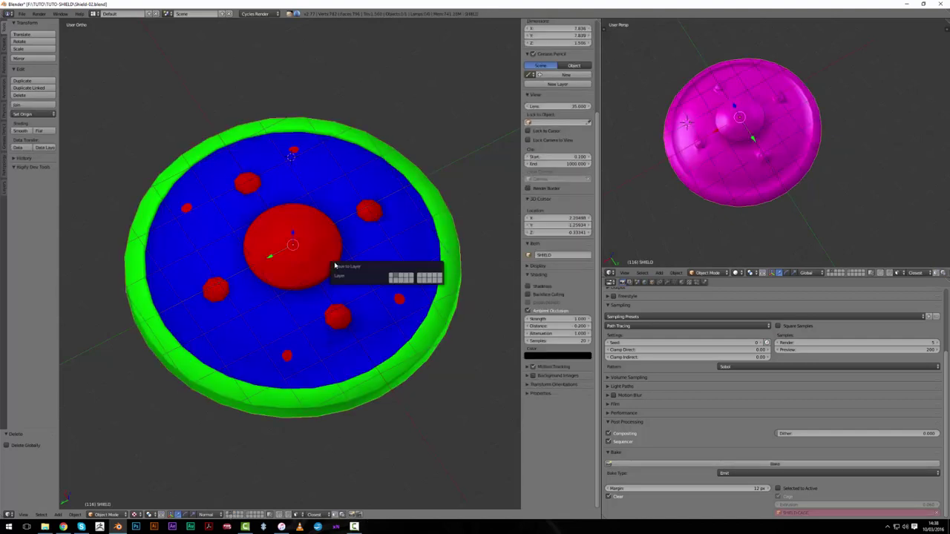
{"action": "left_click", "coordinate": [393, 276]}
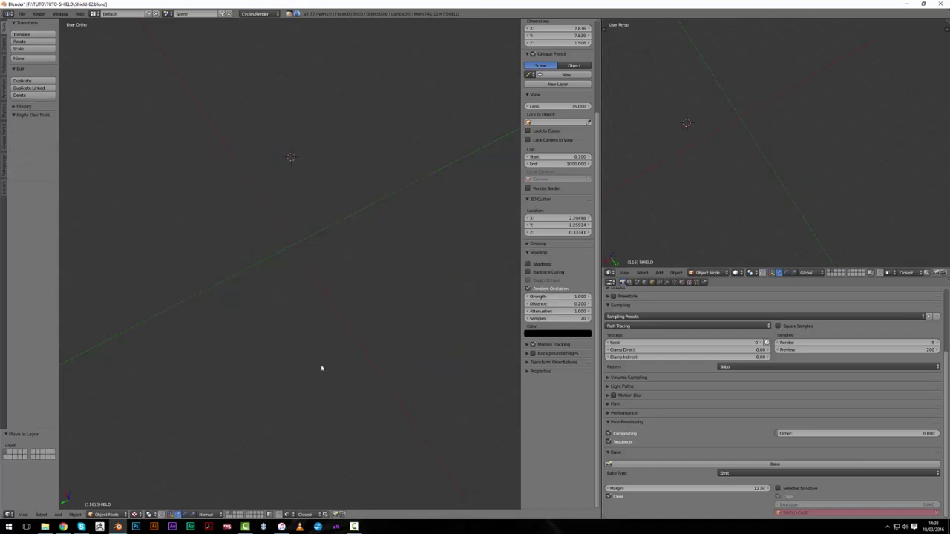
{"action": "left_click", "coordinate": [228, 513]}
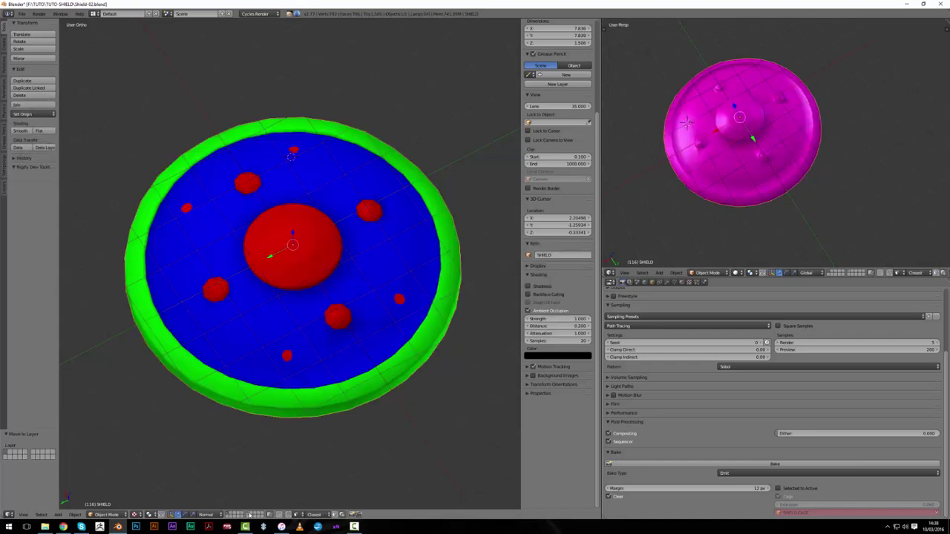
- Raise the coloured shield vertically to Z 0.647
{"action": "scroll", "coordinate": [389, 382], "scroll_direction": "down", "scroll_amount": 5}
{"action": "mouse_move", "coordinate": [389, 383]}
{"action": "middle_mouse_down"}
{"action": "mouse_move", "coordinate": [346, 345]}
{"action": "mouse_move", "coordinate": [394, 339]}
{"action": "mouse_move", "coordinate": [394, 375]}
{"action": "middle_mouse_up"}
{"action": "scroll", "coordinate": [393, 372], "scroll_direction": "up", "scroll_amount": 3}
{"action": "scroll", "coordinate": [290, 289], "scroll_direction": "up", "scroll_amount": 2}
{"action": "middle_click_drag", "start_coordinate": [290, 289], "coordinate": [292, 225]}
{"action": "key", "text": "g"}
{"action": "key", "text": "z"}
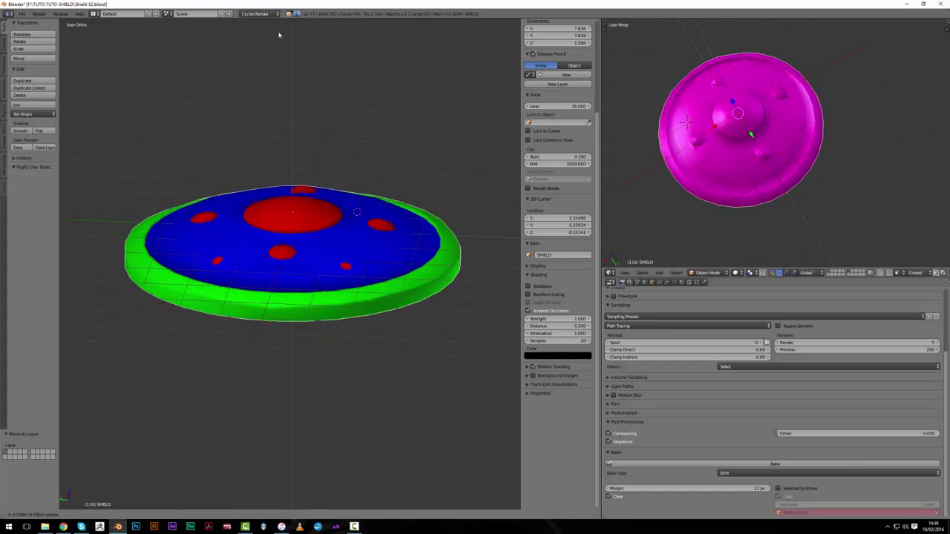
{"action": "left_click", "coordinate": [280, 478]}
{"action": "scroll", "coordinate": [233, 407], "scroll_direction": "down", "scroll_amount": 3}
{"action": "middle_click_drag", "start_coordinate": [233, 408], "coordinate": [281, 365]}
- Tilt the view from above, then look through the scene camera in the right viewport
{"action": "scroll", "coordinate": [287, 428], "scroll_direction": "up", "scroll_amount": 3}
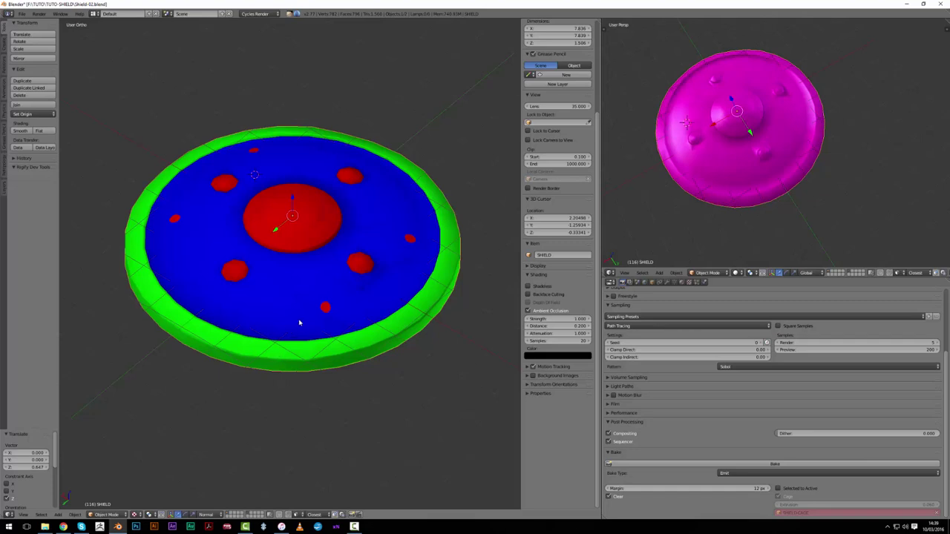
{"action": "key", "text": "KP_2"}
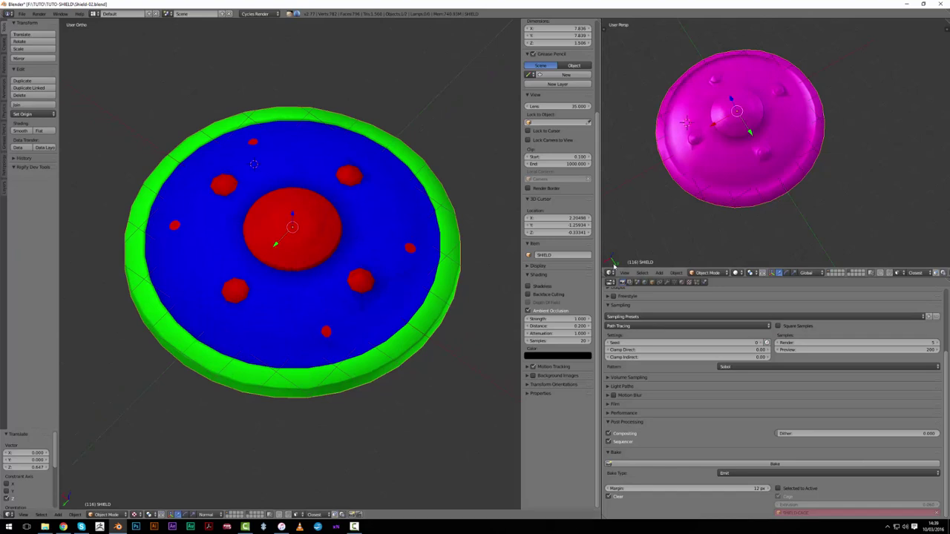
{"action": "key", "text": "KP_0"}
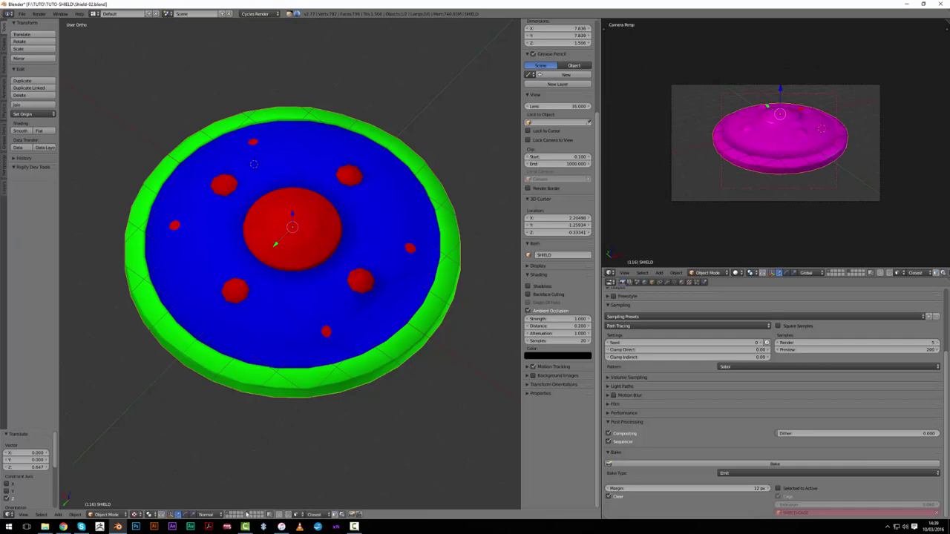
- Select the camera and rotate it slightly
{"action": "left_click", "coordinate": [248, 514]}
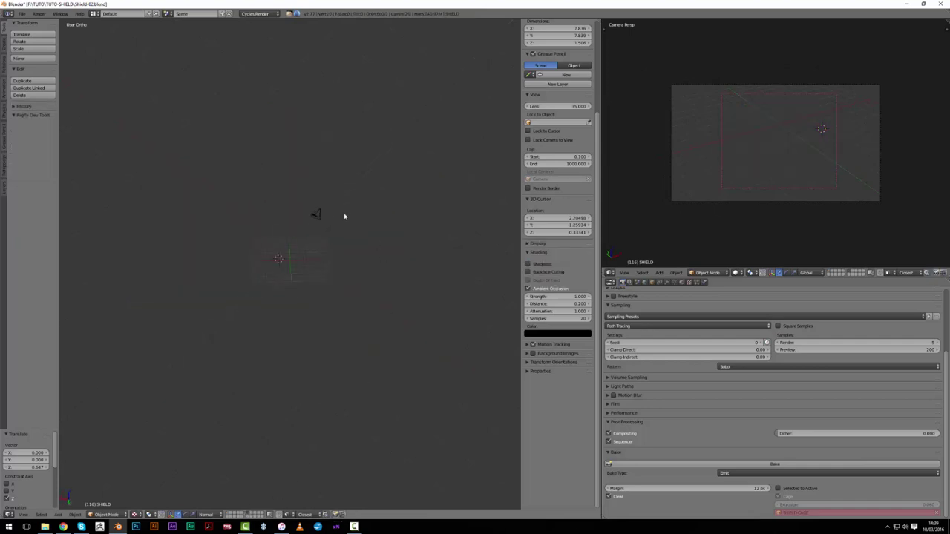
{"action": "right_click", "coordinate": [316, 213]}
{"action": "left_click", "coordinate": [231, 517], "text": "shift"}
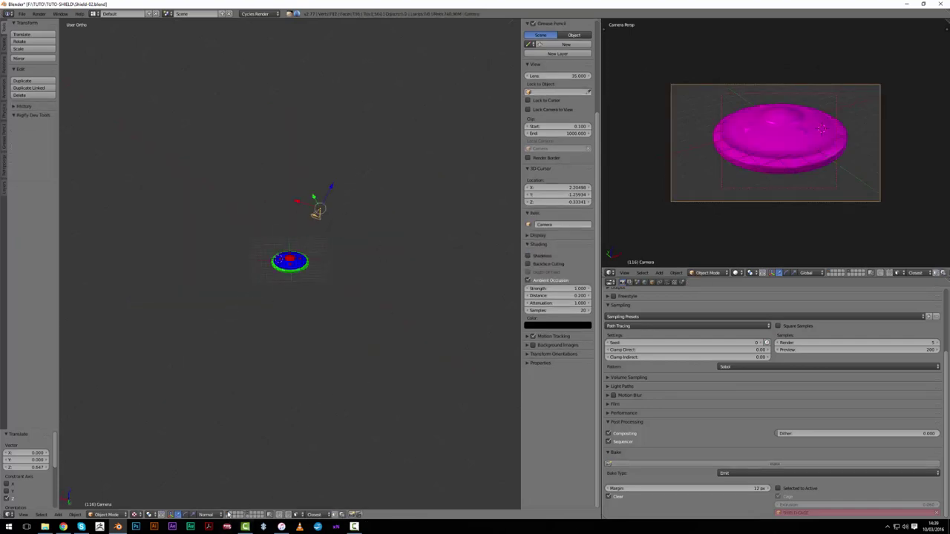
{"action": "scroll", "coordinate": [852, 152], "scroll_direction": "down", "scroll_amount": 2}
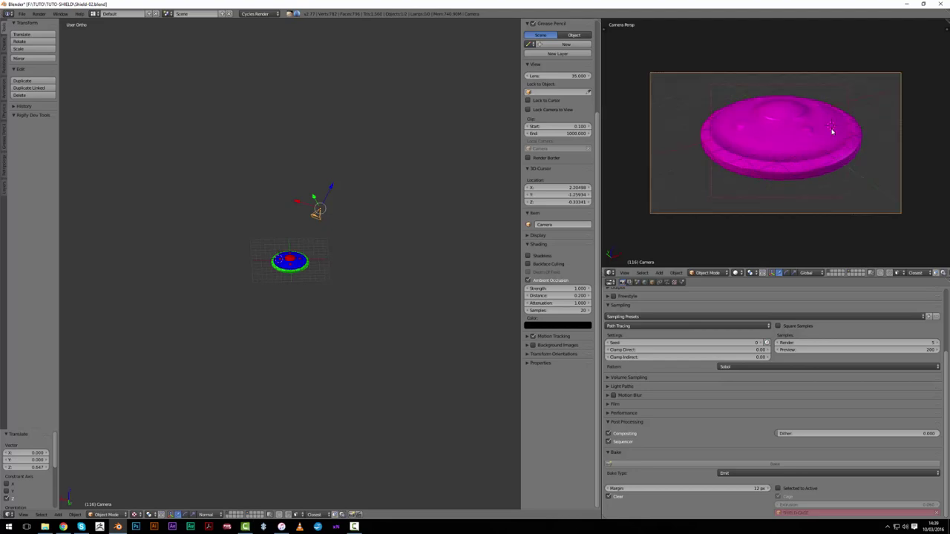
{"action": "key", "text": "r"}
{"action": "left_click", "coordinate": [793, 215]}
{"action": "scroll", "coordinate": [366, 424], "scroll_direction": "up", "scroll_amount": 4}
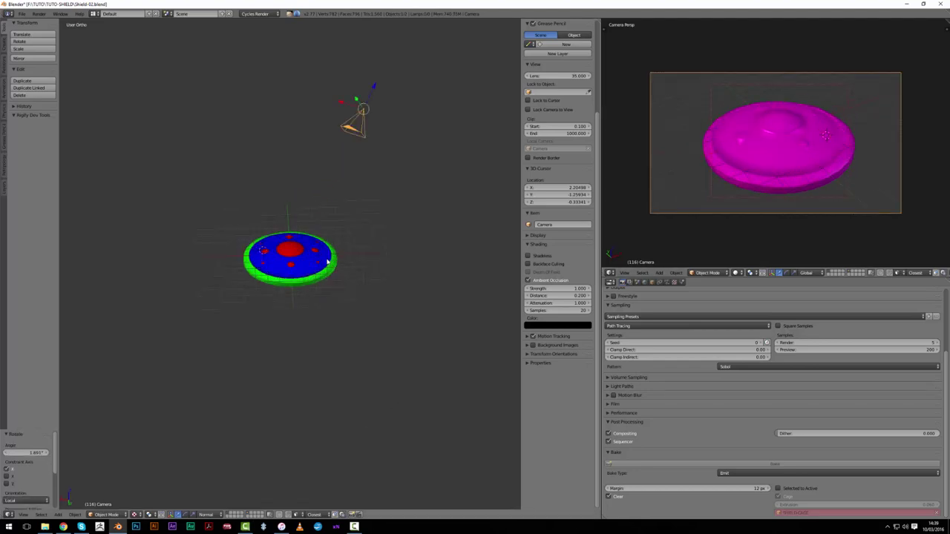
- Add a ~22-unit ground plane at the scene centre and draw a render border around the shield
{"action": "key", "text": "shift+s"}
{"action": "left_click", "coordinate": [328, 289]}
{"action": "scroll", "coordinate": [329, 284], "scroll_direction": "up", "scroll_amount": 3}
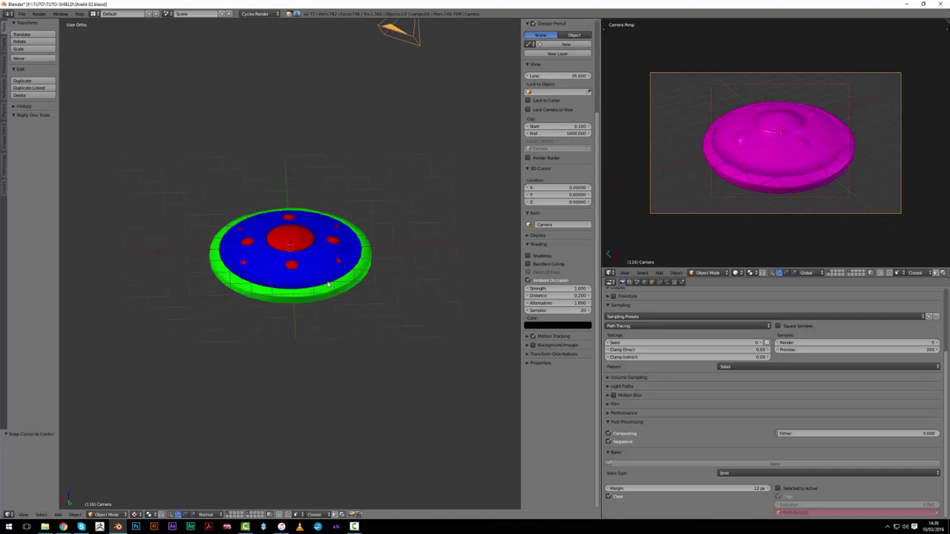
{"action": "key", "text": "shift+a"}
{"action": "left_click", "coordinate": [344, 261]}
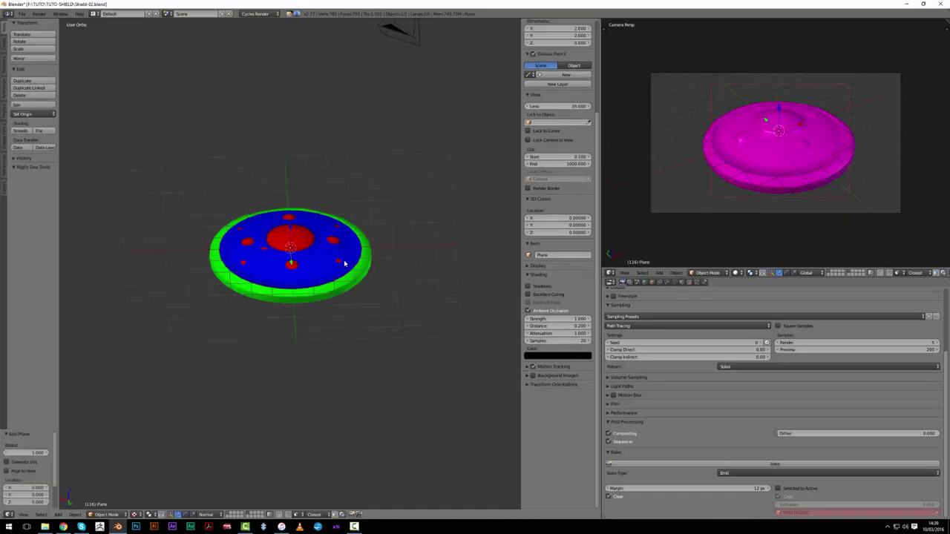
{"action": "scroll", "coordinate": [344, 263], "scroll_direction": "down", "scroll_amount": 5}
{"action": "key", "text": "s"}
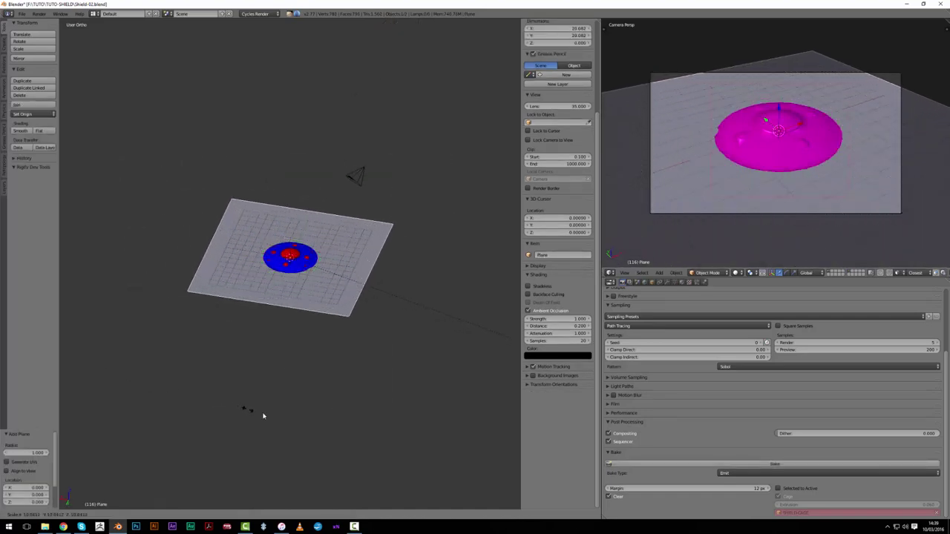
{"action": "left_click", "coordinate": [312, 418]}
{"action": "scroll", "coordinate": [296, 390], "scroll_direction": "up", "scroll_amount": 2}
{"action": "scroll", "coordinate": [364, 356], "scroll_direction": "up", "scroll_amount": 3}
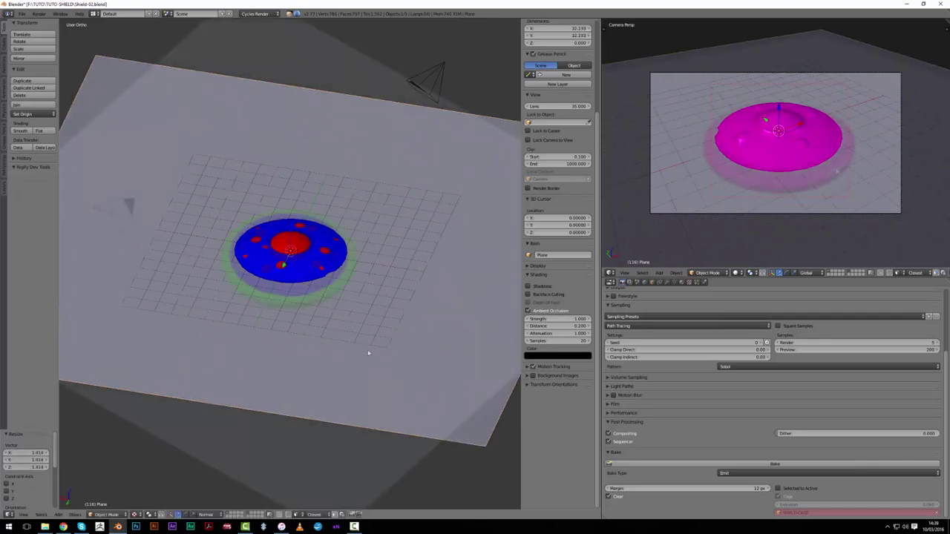
{"action": "key", "text": "ctrl+b"}
{"action": "left_click_drag", "start_coordinate": [678, 74], "coordinate": [885, 211]}
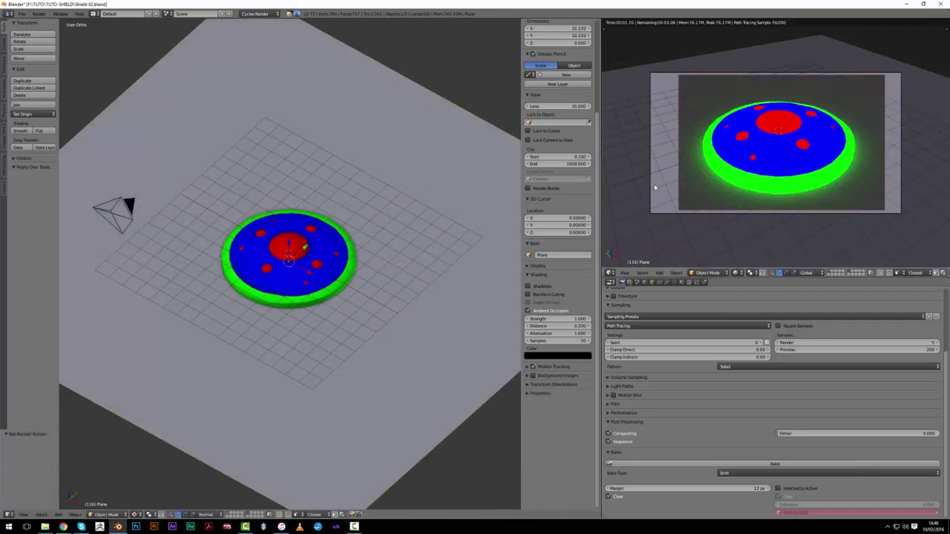
- Turn the left area into a Node Editor showing the shield's material nodes
{"action": "left_click", "coordinate": [9, 515]}
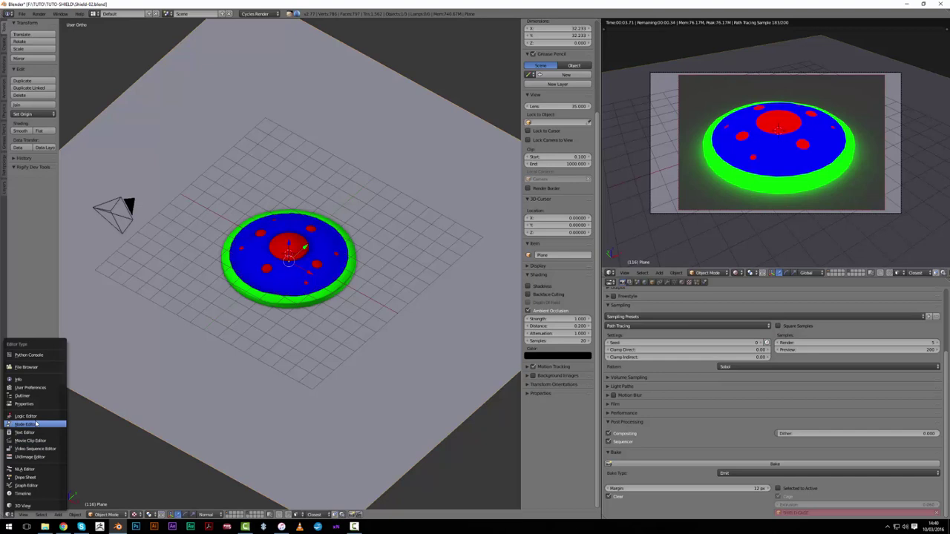
{"action": "left_click", "coordinate": [30, 428]}
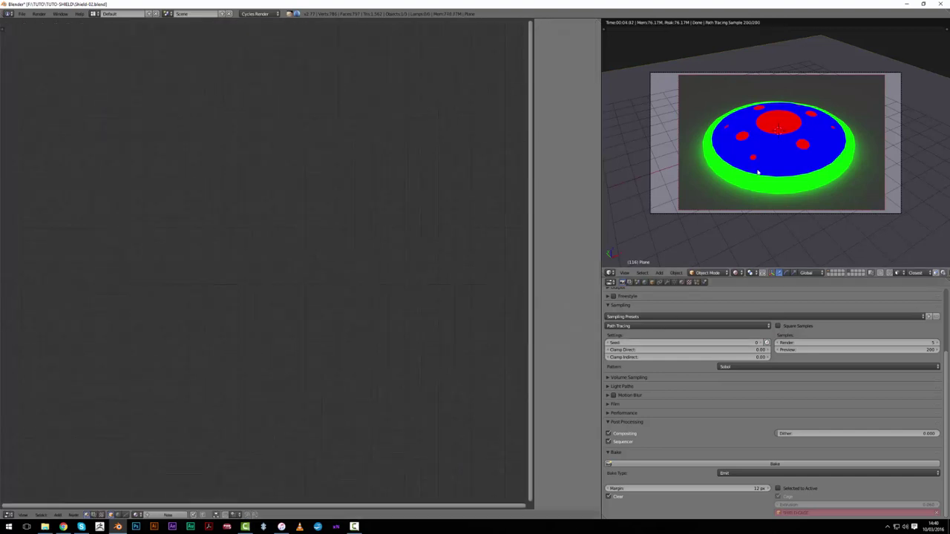
{"action": "left_click", "coordinate": [652, 283]}
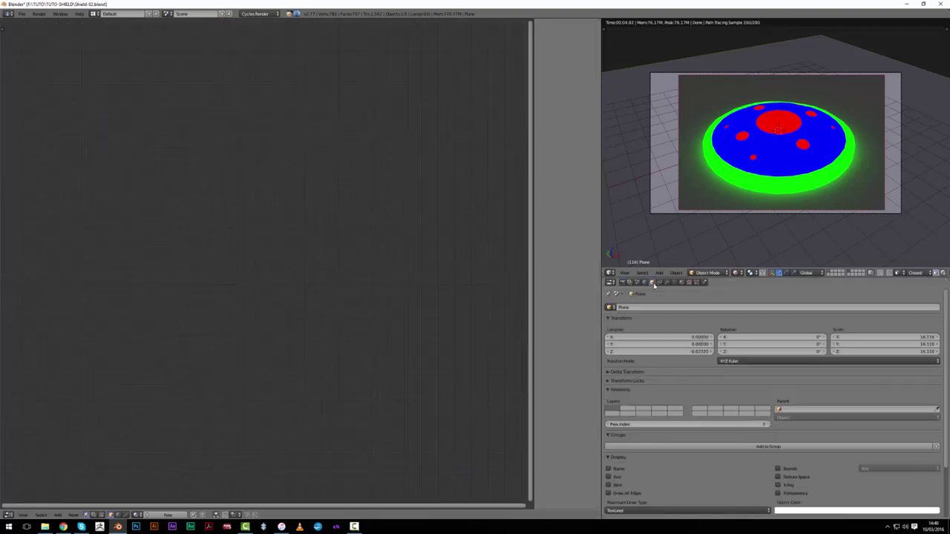
{"action": "right_click", "coordinate": [809, 144]}
{"action": "scroll", "coordinate": [280, 261], "scroll_direction": "up", "scroll_amount": 3}
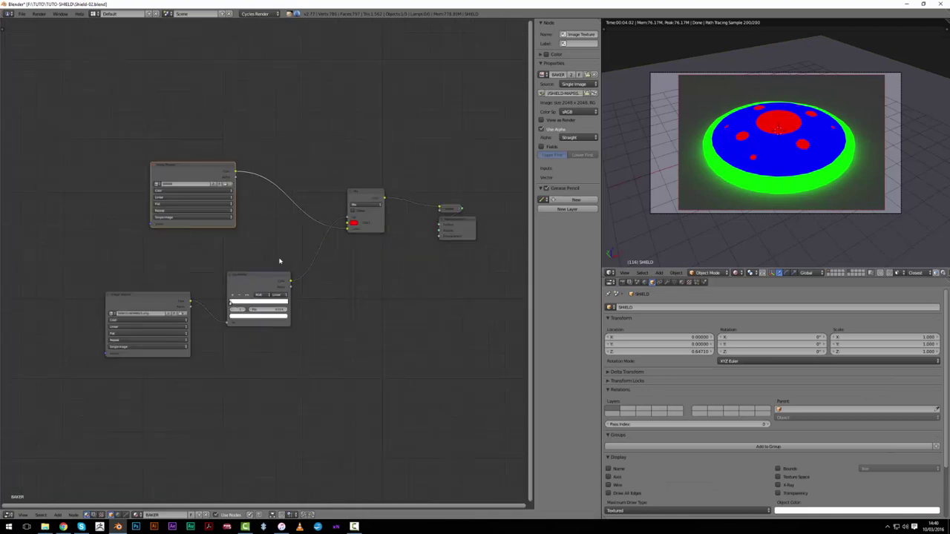
{"action": "middle_click_drag", "start_coordinate": [352, 254], "coordinate": [311, 273]}
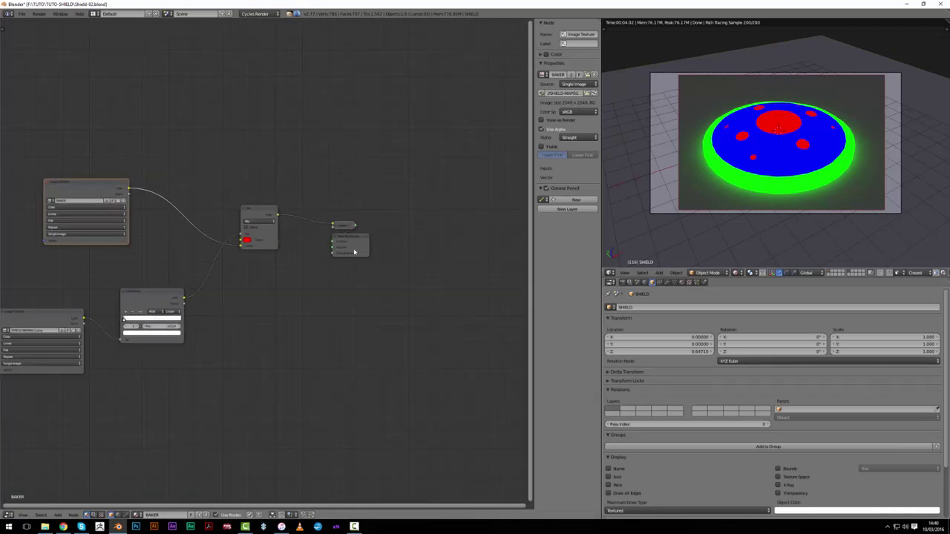
- Add a Diffuse BSDF node and connect it to the Material Output Surface
{"action": "left_click_drag", "start_coordinate": [354, 252], "coordinate": [433, 262]}
{"action": "key", "text": "shift+a"}
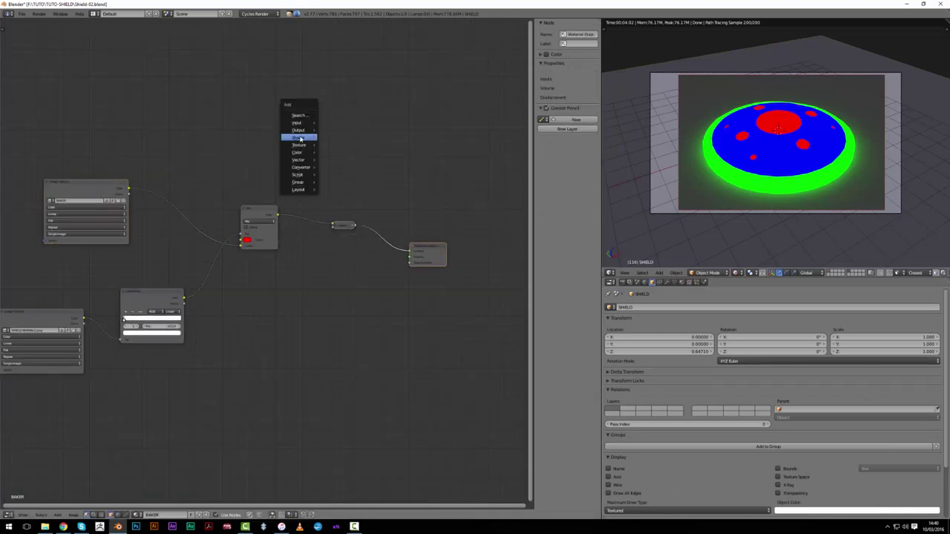
{"action": "mouse_move", "coordinate": [300, 138]}
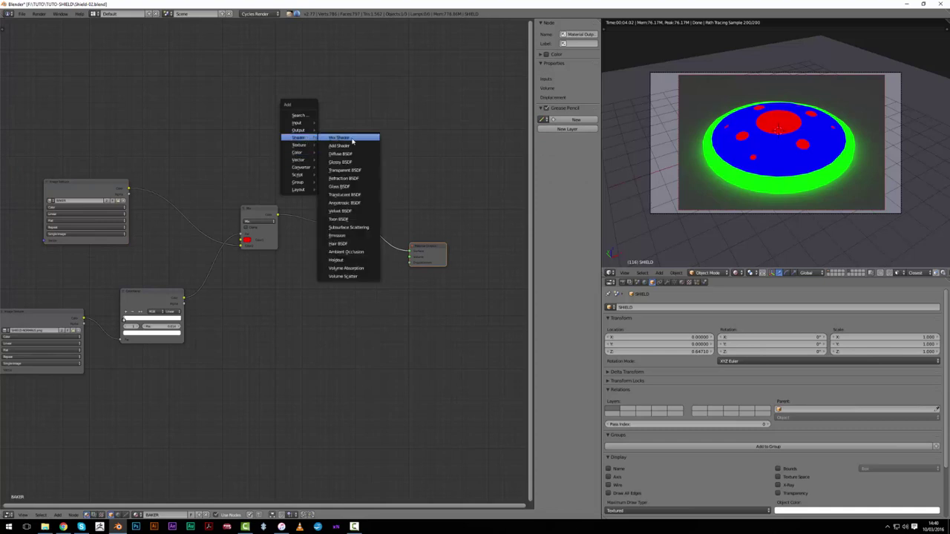
{"action": "left_click", "coordinate": [340, 154]}
{"action": "left_click", "coordinate": [356, 167]}
{"action": "left_click_drag", "start_coordinate": [358, 167], "coordinate": [409, 251]}
- Delete the Mix node and an Image Texture node, selecting the remaining old texture nodes
{"action": "left_click_drag", "start_coordinate": [355, 225], "coordinate": [274, 220]}
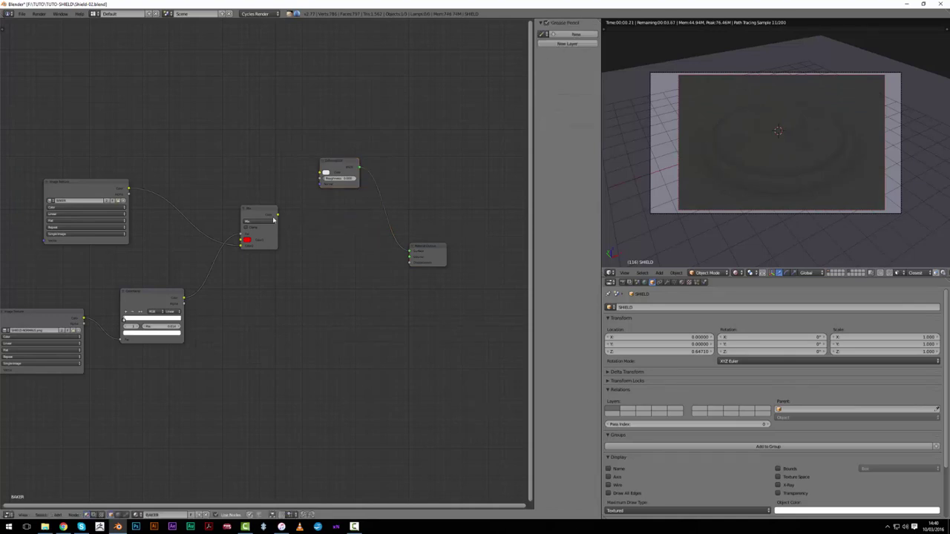
{"action": "key", "text": "x"}
{"action": "right_click", "coordinate": [86, 192]}
{"action": "key", "text": "x"}
{"action": "right_click", "coordinate": [152, 297]}
- Delete the Normal Map node, then show the World nodes with Use Nodes enabled
{"action": "key", "text": "x"}
{"action": "right_click", "coordinate": [41, 320]}
{"action": "key", "text": "x"}
{"action": "scroll", "coordinate": [760, 166], "scroll_direction": "up", "scroll_amount": 3}
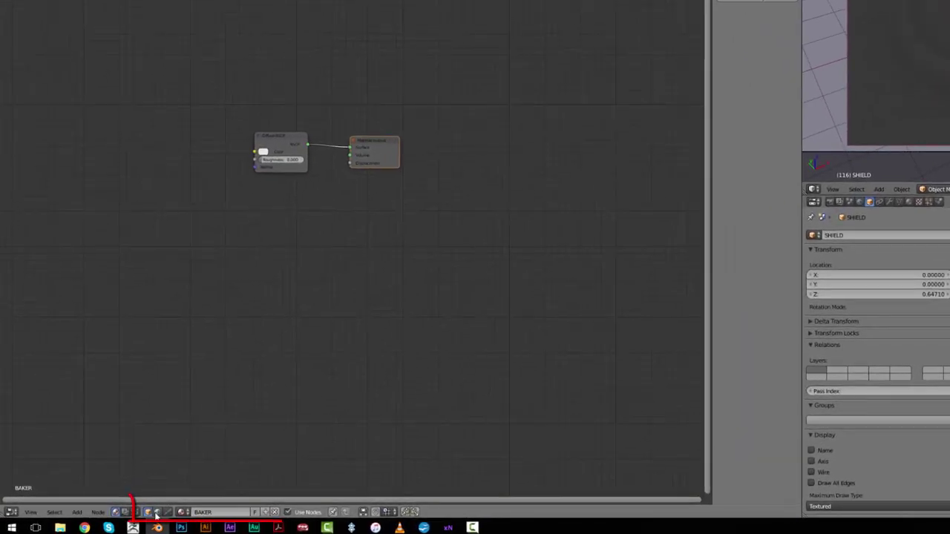
{"action": "left_click", "coordinate": [157, 512]}
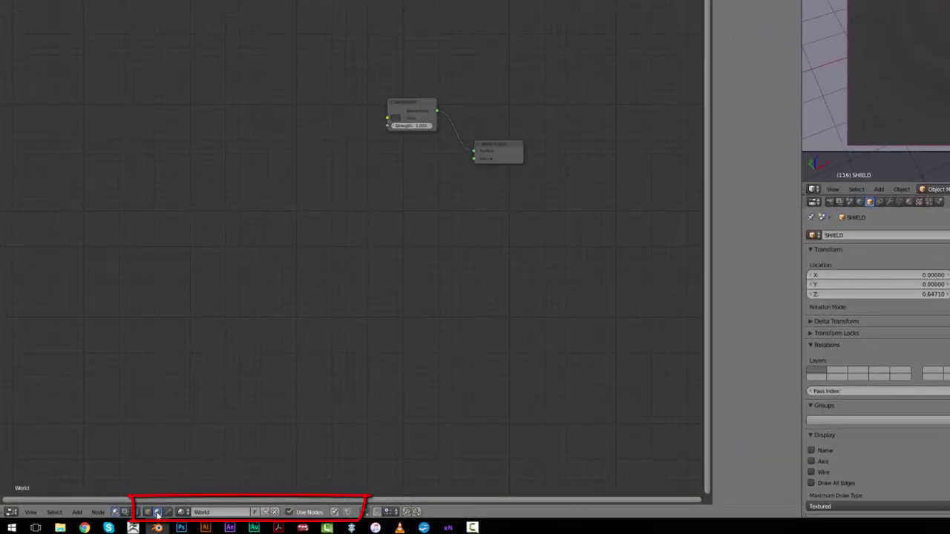
{"action": "left_click", "coordinate": [289, 513]}
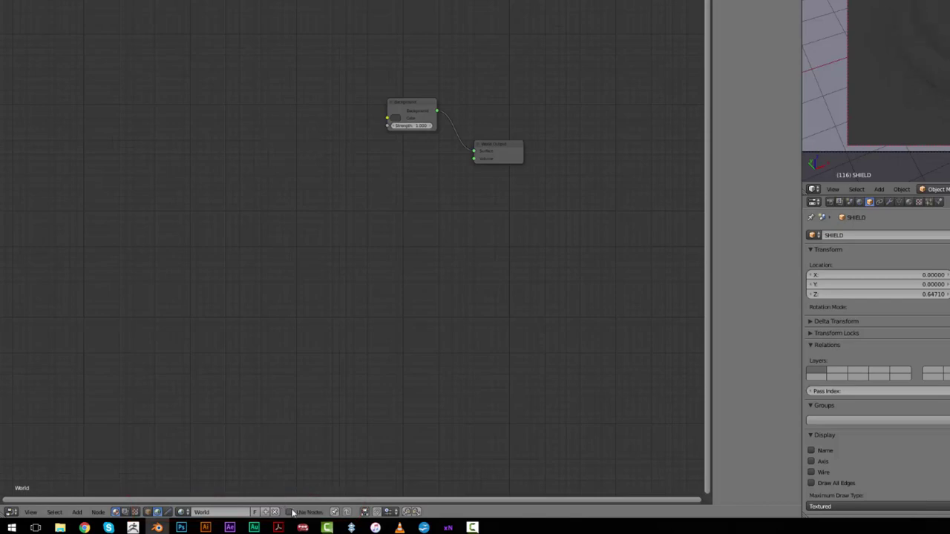
- Add a Texture Coordinate, Mapping and Environment Texture chain to the Background and browse for its image
{"action": "scroll", "coordinate": [415, 285], "scroll_direction": "up", "scroll_amount": 2}
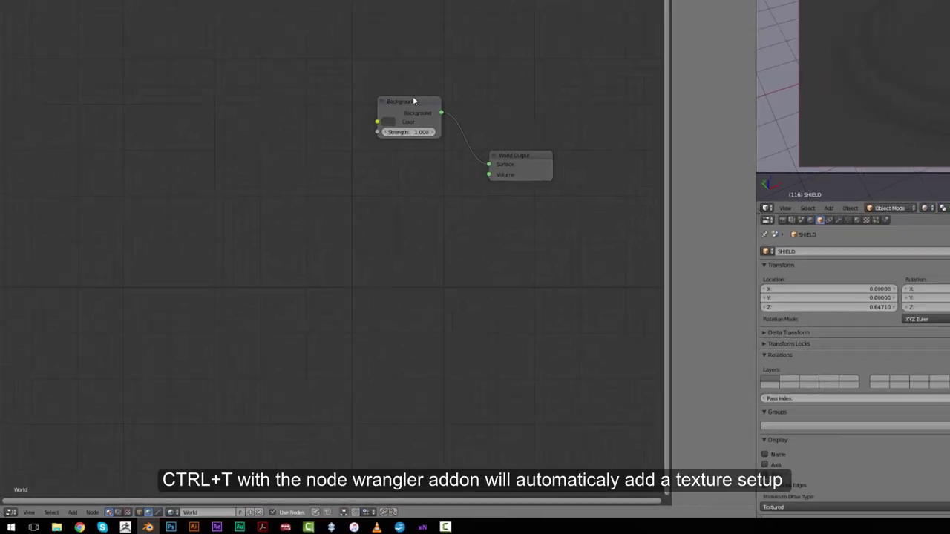
{"action": "left_click", "coordinate": [413, 101]}
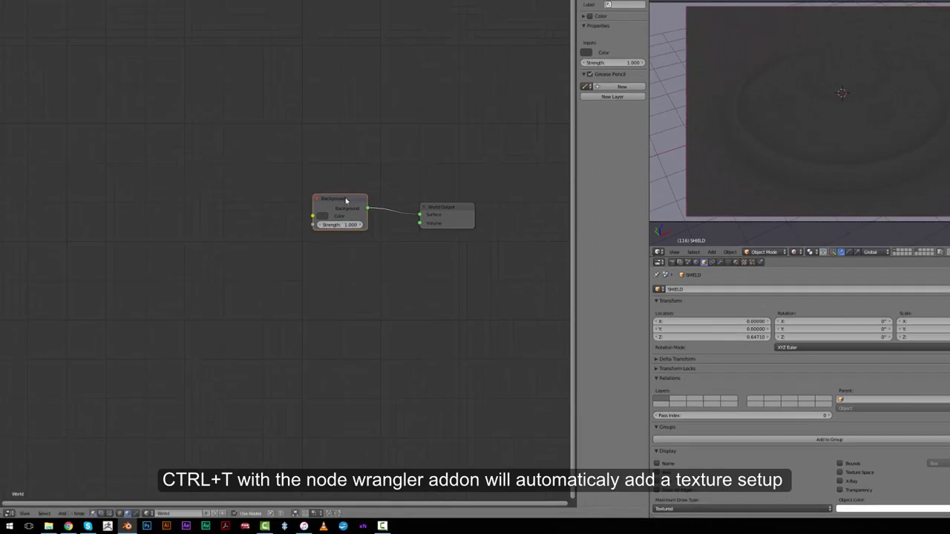
{"action": "key", "text": "ctrl+t"}
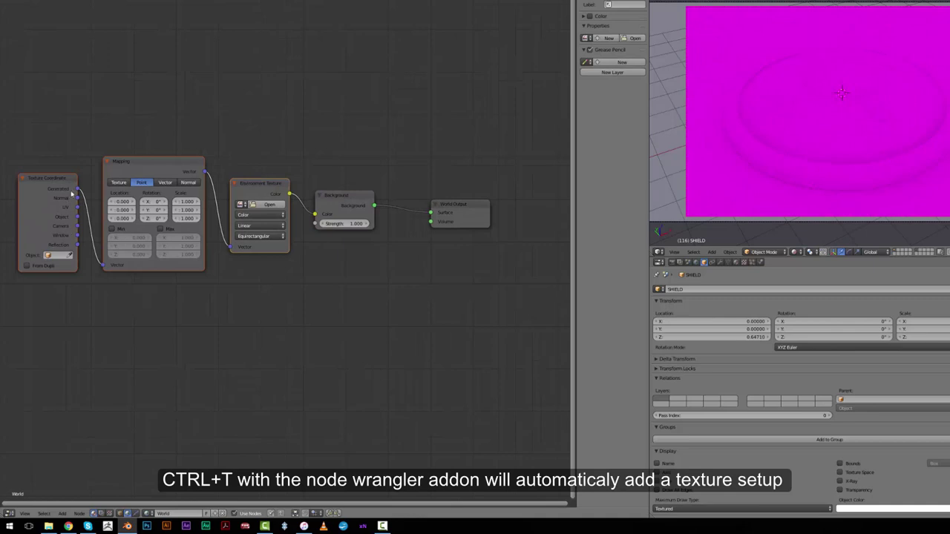
{"action": "middle_click_drag", "start_coordinate": [118, 196], "coordinate": [217, 222]}
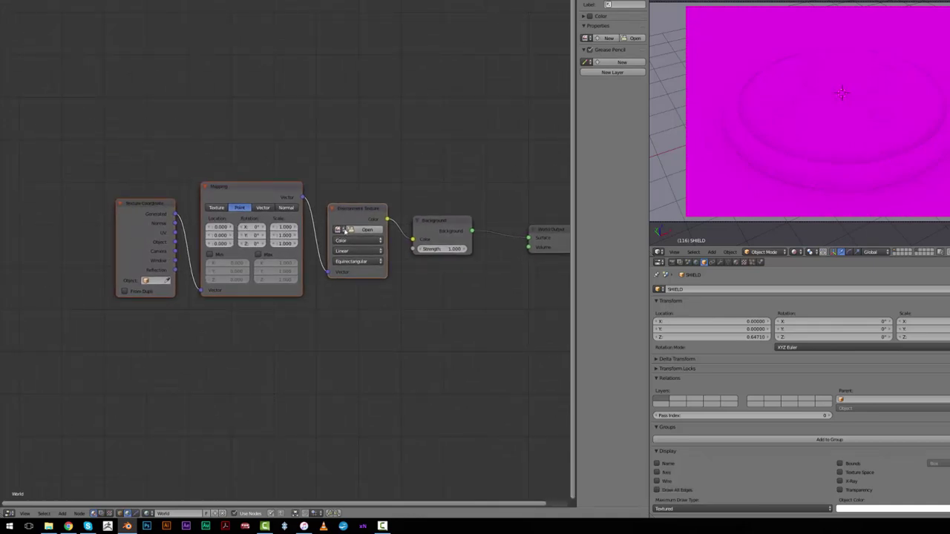
{"action": "left_click", "coordinate": [368, 231]}
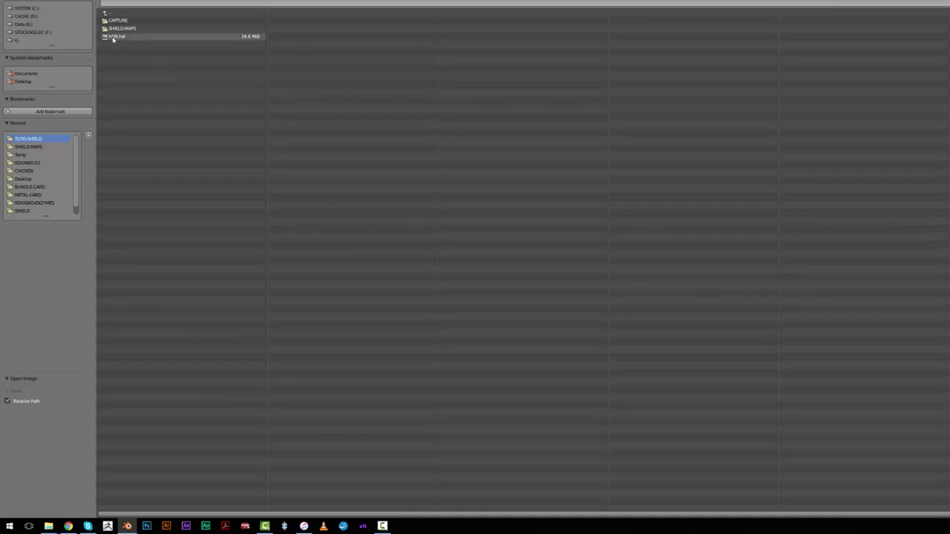
- Load HDR.hdr (5120 x 2560) into the world's Environment Texture node
{"action": "left_click", "coordinate": [137, 37]}
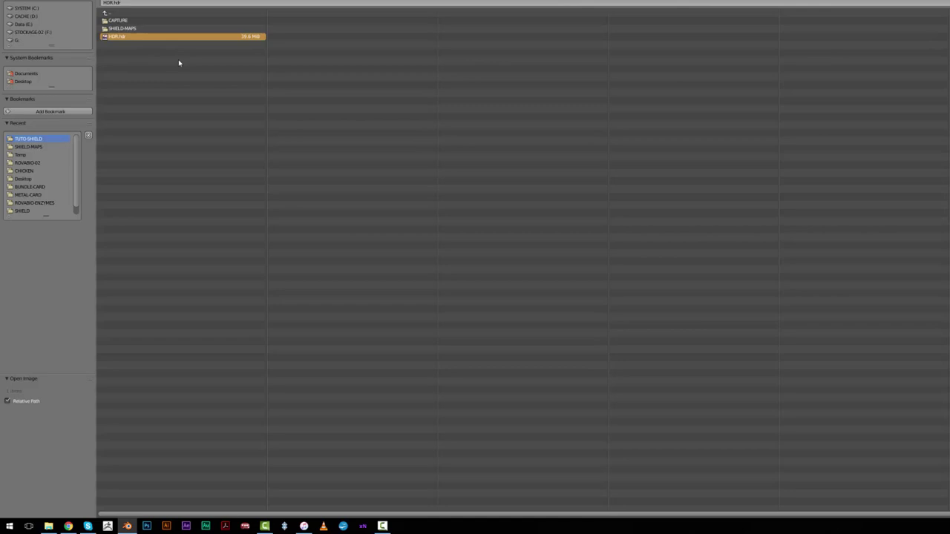
{"action": "key", "text": "Return"}
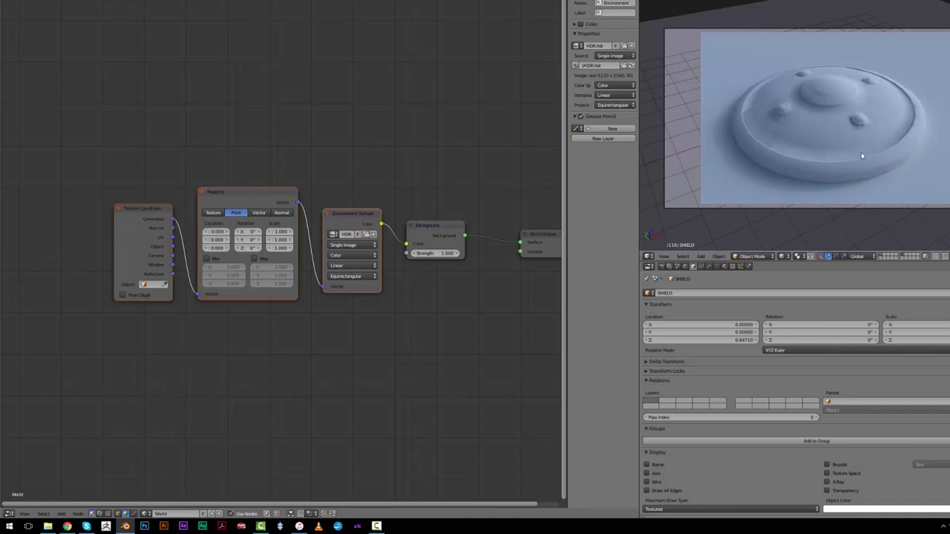
- Move the Texture Coordinate, Mapping and Environment Texture nodes further left
{"action": "left_click", "coordinate": [153, 218]}
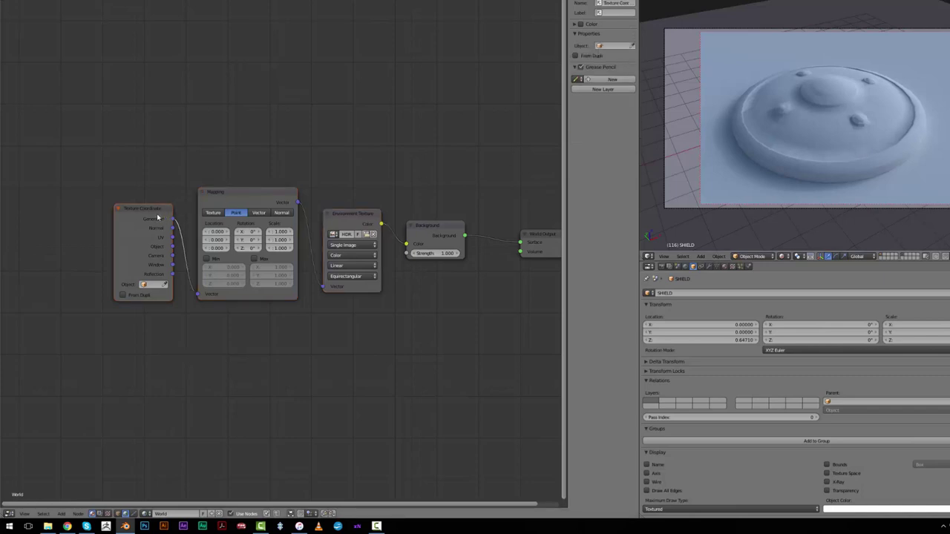
{"action": "left_click_drag", "start_coordinate": [154, 218], "coordinate": [116, 213]}
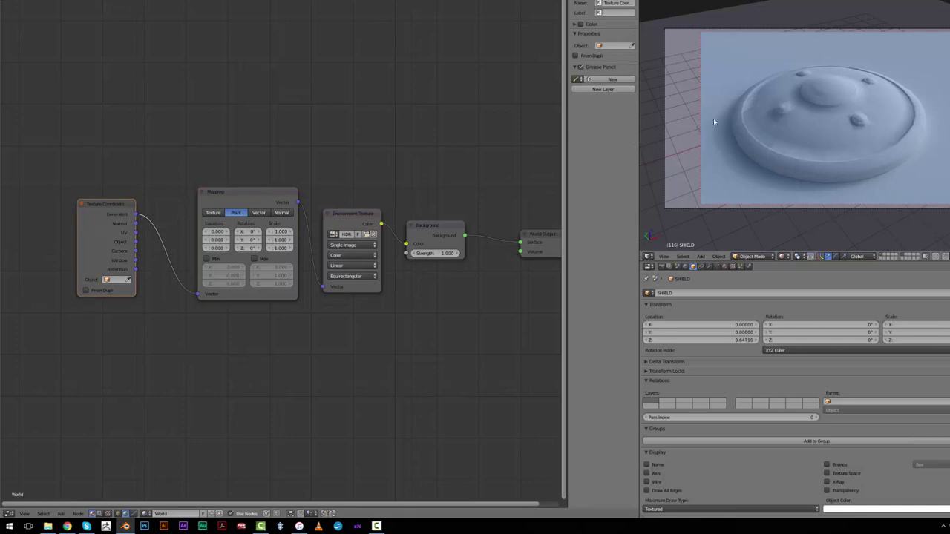
{"action": "left_click", "coordinate": [243, 193]}
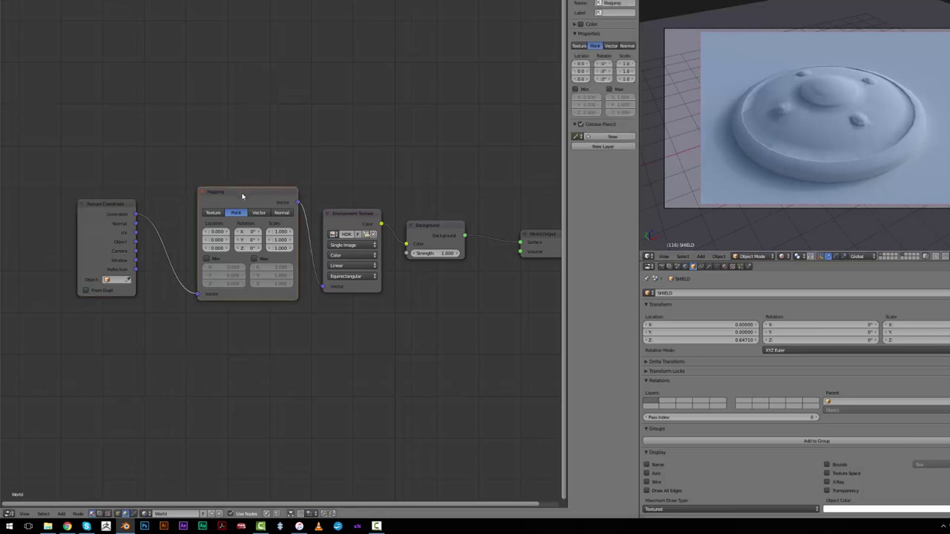
{"action": "left_click_drag", "start_coordinate": [243, 193], "coordinate": [200, 194]}
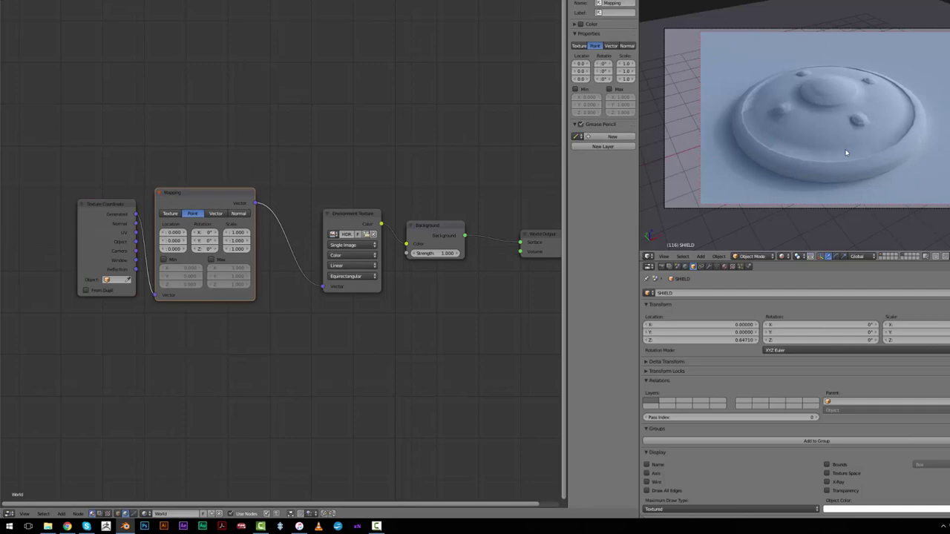
{"action": "left_click_drag", "start_coordinate": [352, 217], "coordinate": [326, 215]}
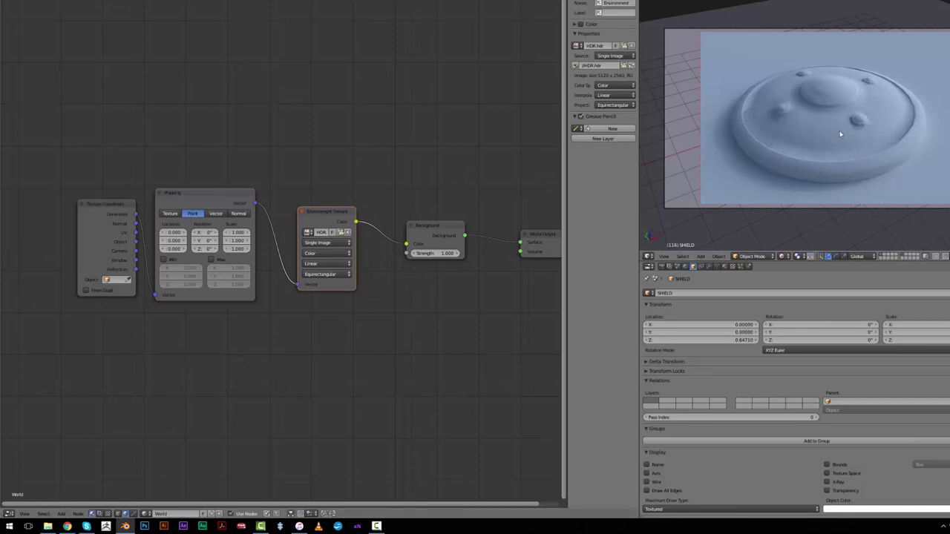
{"action": "scroll", "coordinate": [724, 199], "scroll_direction": "up", "scroll_amount": 1}
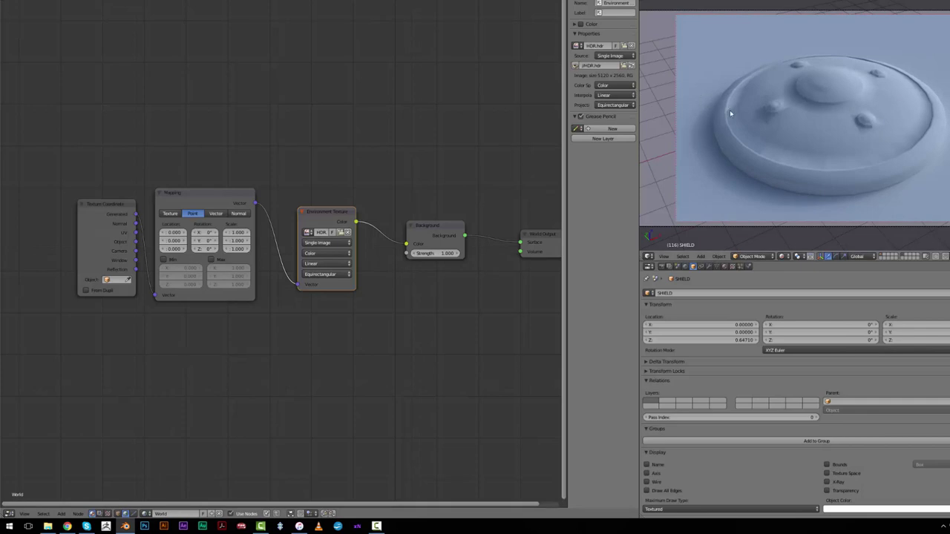
{"action": "scroll", "coordinate": [720, 102], "scroll_direction": "down", "scroll_amount": 3}
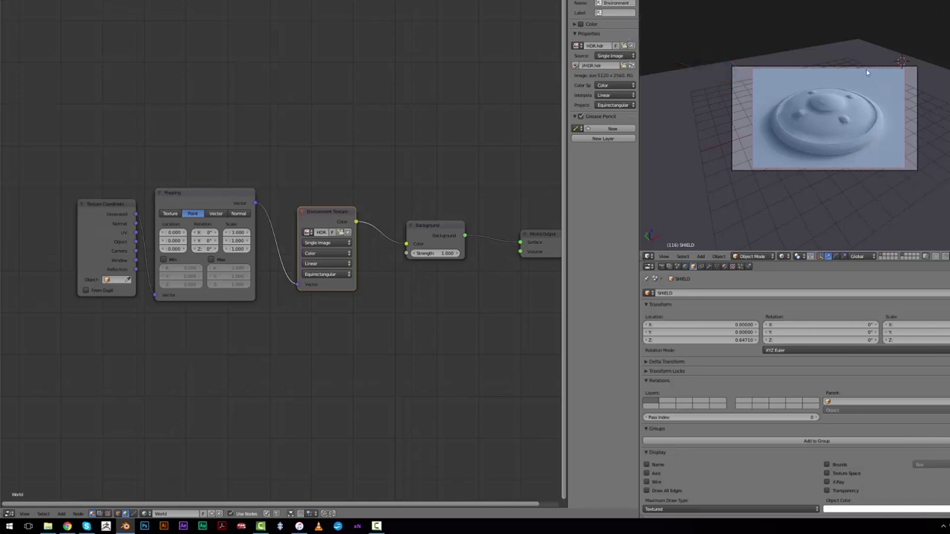
{"action": "scroll", "coordinate": [861, 104], "scroll_direction": "up", "scroll_amount": 2}
- Show a rendered preview and set the Mapping node's Z rotation to 218° after trying 180° and 230°
{"action": "key", "text": "shift+z"}
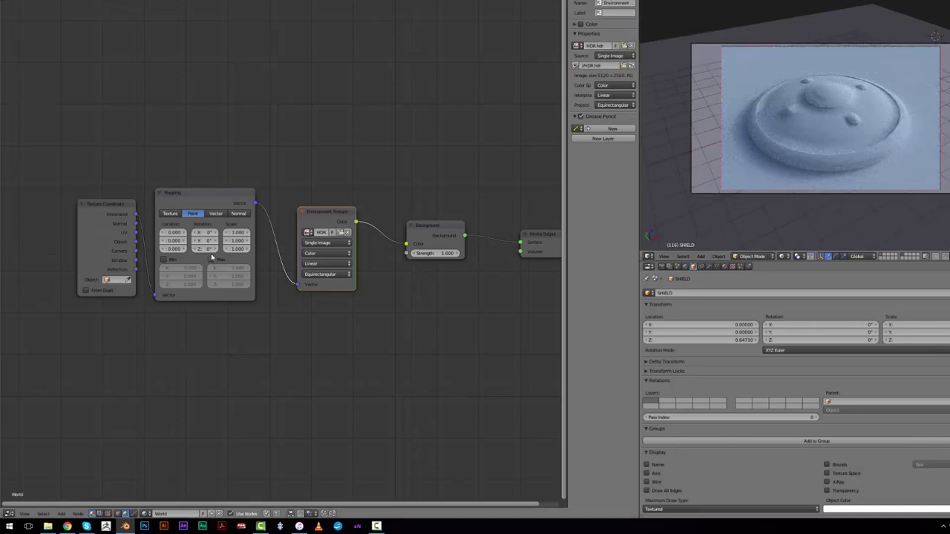
{"action": "left_click_drag", "start_coordinate": [205, 249], "coordinate": [215, 249]}
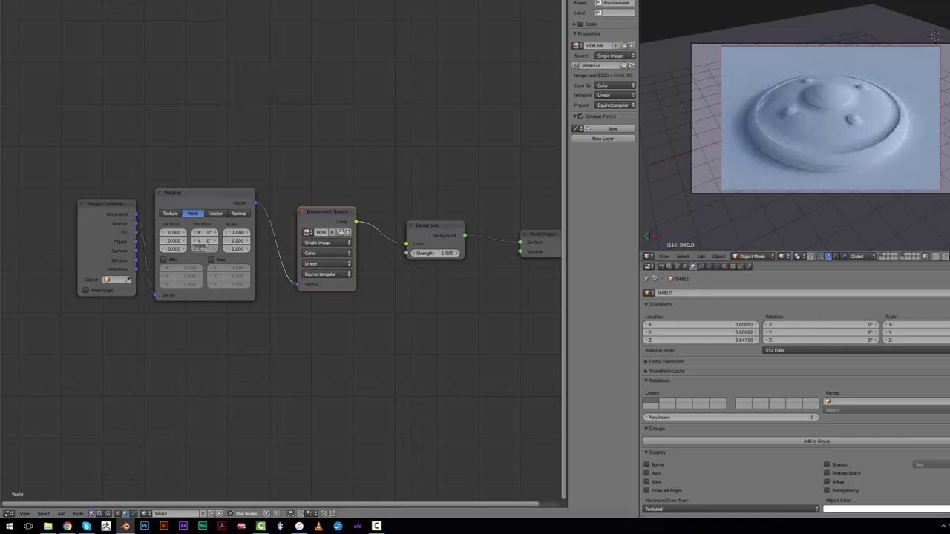
{"action": "type", "text": "180"}
{"action": "key", "text": "Return"}
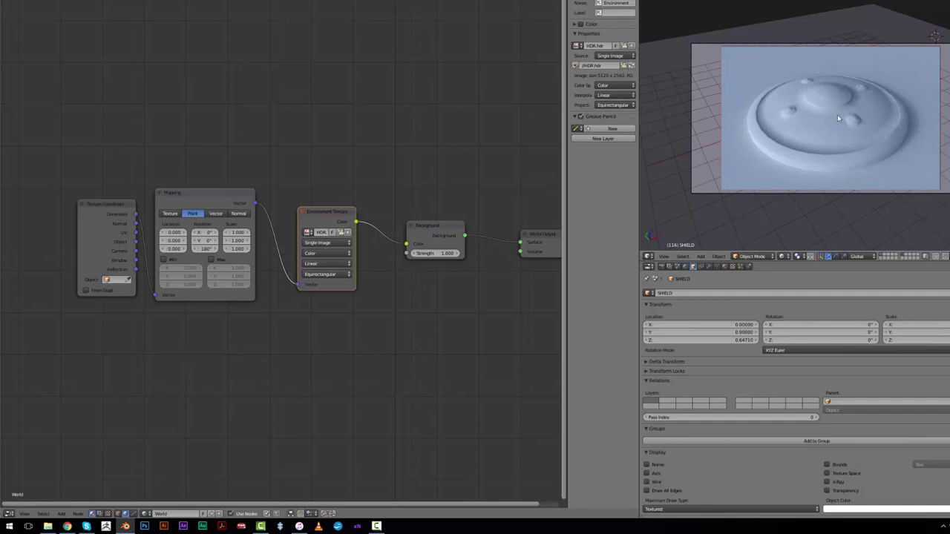
{"action": "left_click", "coordinate": [202, 249]}
{"action": "type", "text": "2"}
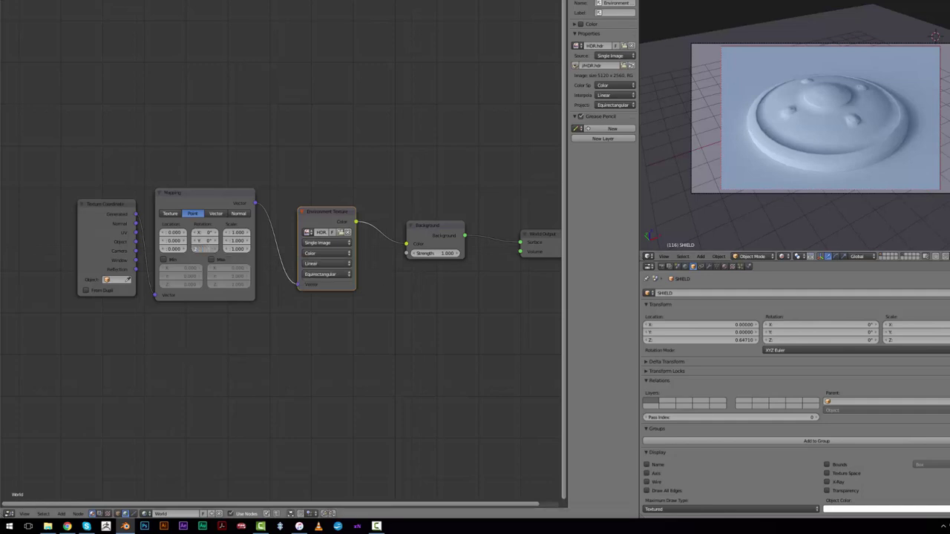
{"action": "type", "text": "30"}
{"action": "key", "text": "Return"}
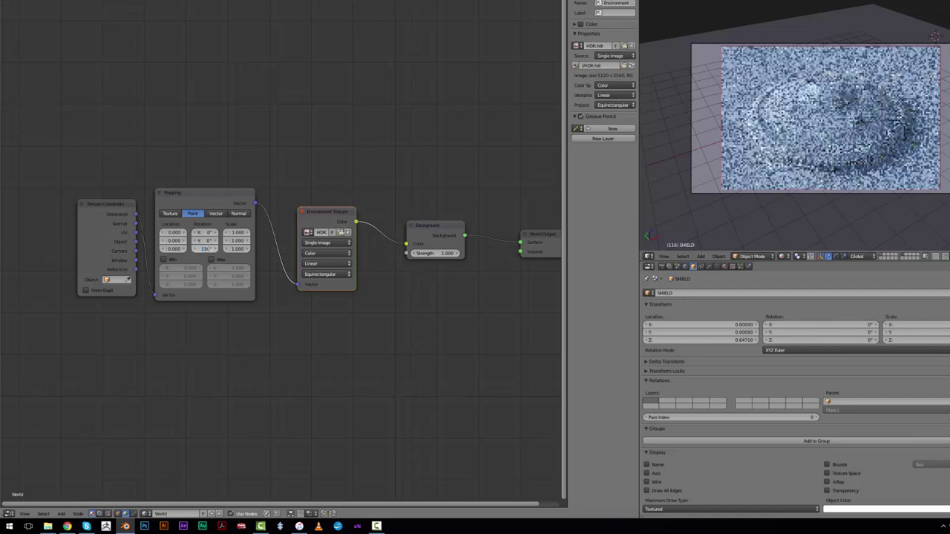
{"action": "left_click", "coordinate": [199, 249]}
{"action": "key", "text": "BackSpace"}
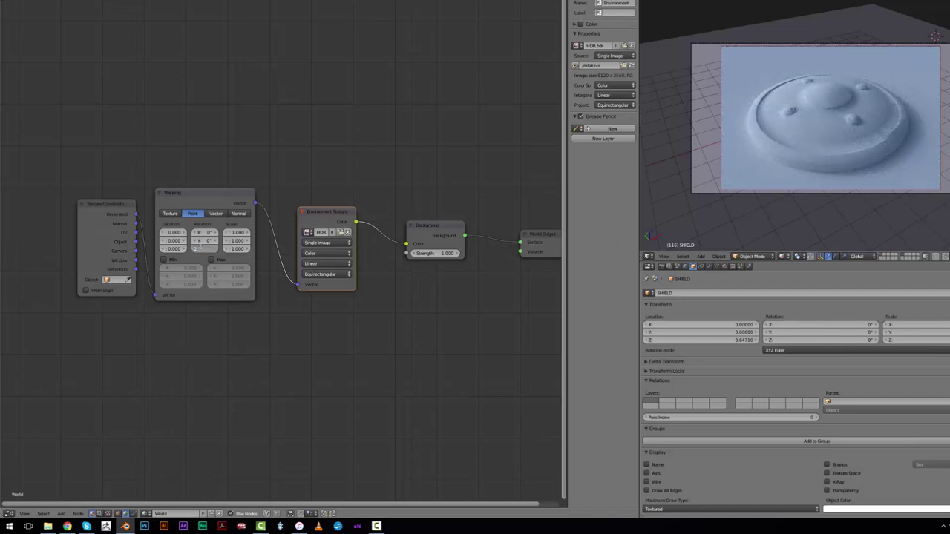
{"action": "type", "text": "218"}
{"action": "key", "text": "Return"}
{"action": "scroll", "coordinate": [885, 73], "scroll_direction": "up", "scroll_amount": 3}
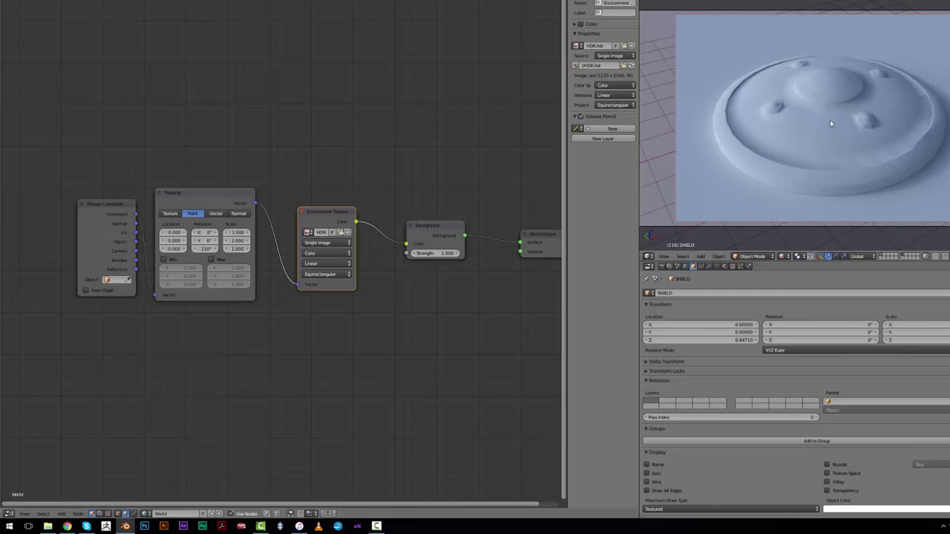
- Turn the node area into the UV/Image Editor
{"action": "left_click", "coordinate": [8, 513]}
{"action": "left_click", "coordinate": [30, 508]}
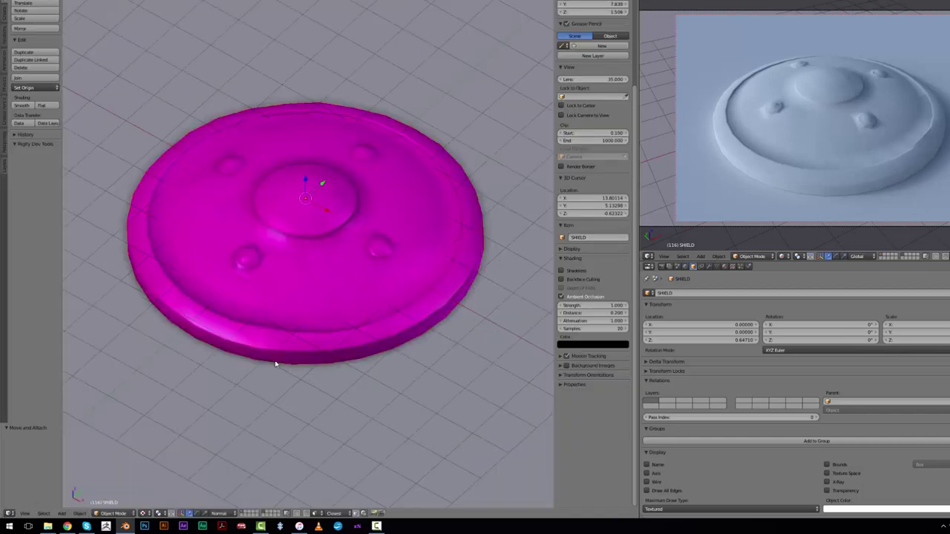
{"action": "scroll", "coordinate": [275, 364], "scroll_direction": "down", "scroll_amount": 4}
{"action": "left_click", "coordinate": [9, 514]}
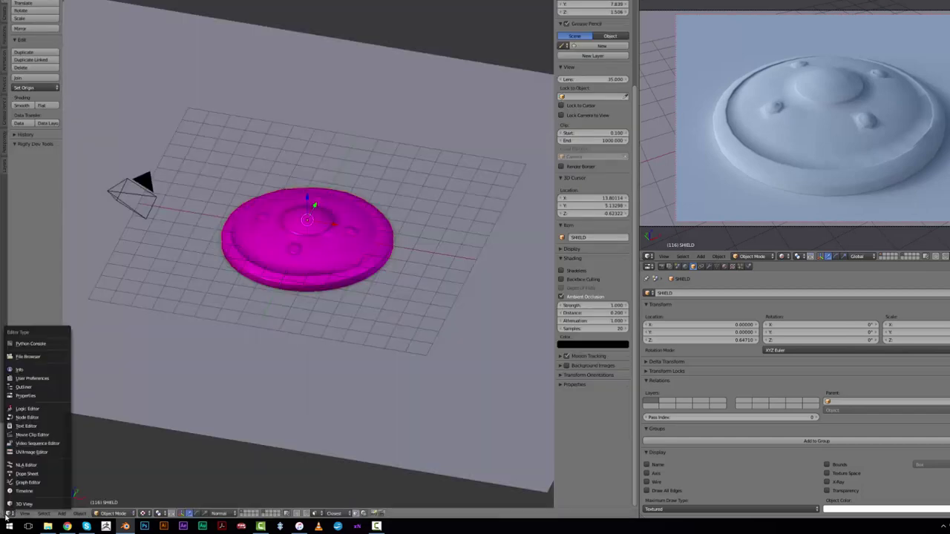
{"action": "left_click", "coordinate": [35, 452]}
{"action": "scroll", "coordinate": [216, 373], "scroll_direction": "down", "scroll_amount": 1}
{"action": "scroll", "coordinate": [304, 210], "scroll_direction": "up", "scroll_amount": 3}
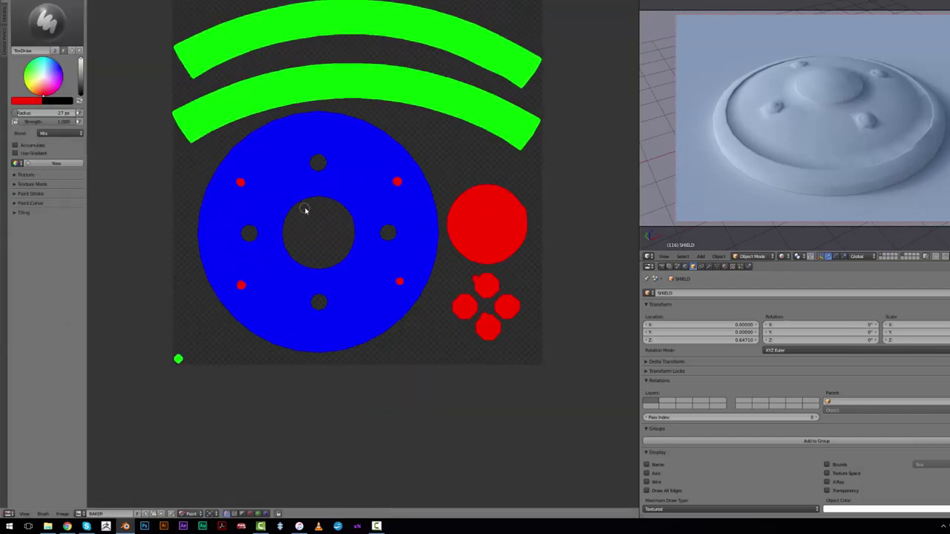
{"action": "scroll", "coordinate": [304, 210], "scroll_direction": "down", "scroll_amount": 1}
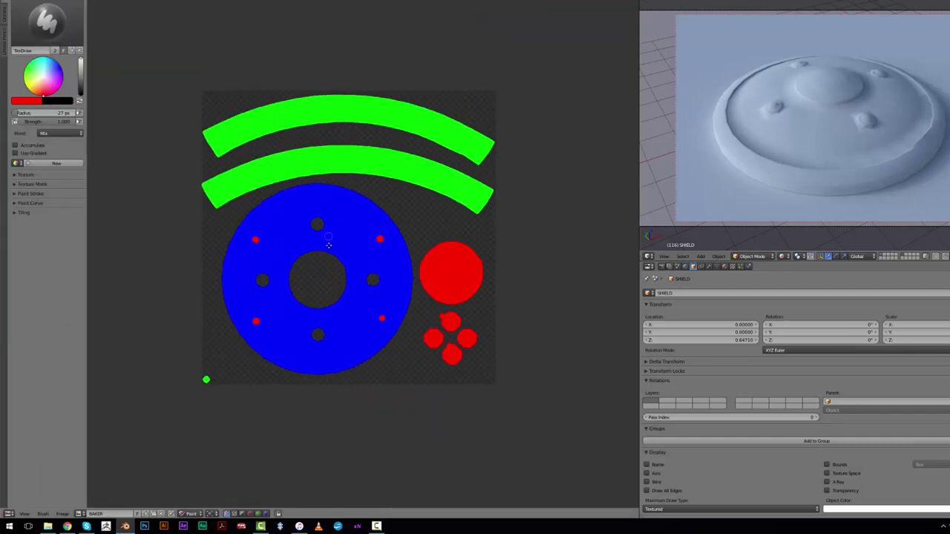
- Create a new 2048 x 2048 black image named SHIELD-BASE-COLOUR
{"action": "left_click", "coordinate": [147, 514]}
{"action": "left_click", "coordinate": [178, 446]}
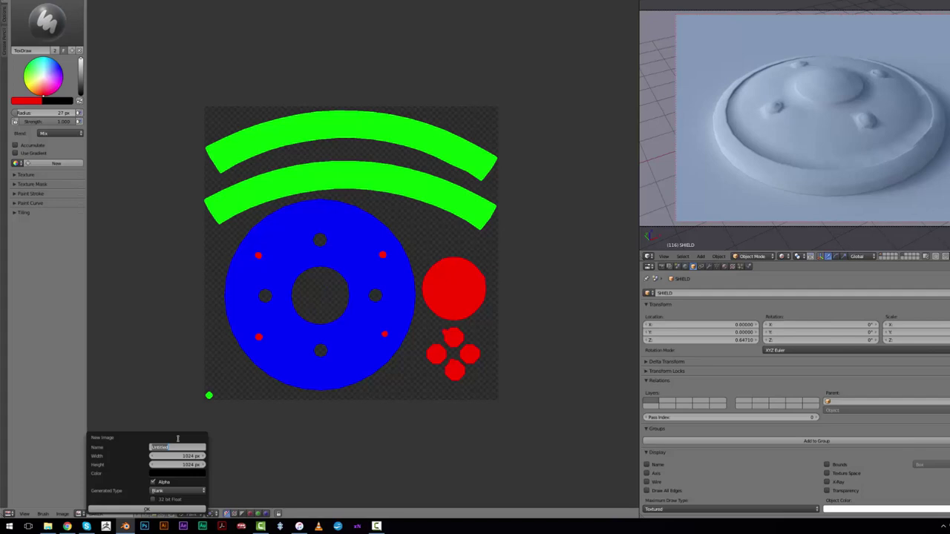
{"action": "type", "text": "Sh"}
{"action": "key", "text": "Tab"}
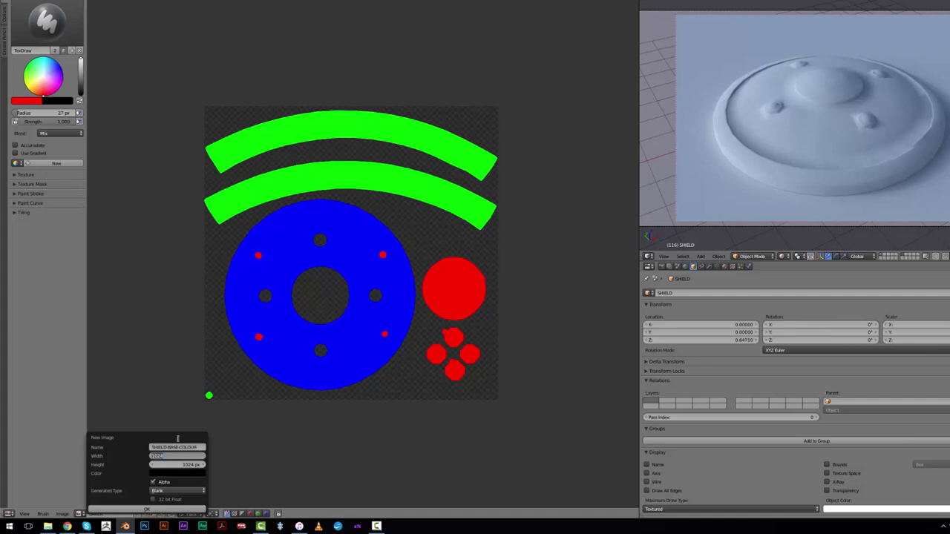
{"action": "type", "text": "2048"}
{"action": "key", "text": "Tab"}
{"action": "type", "text": "20"}
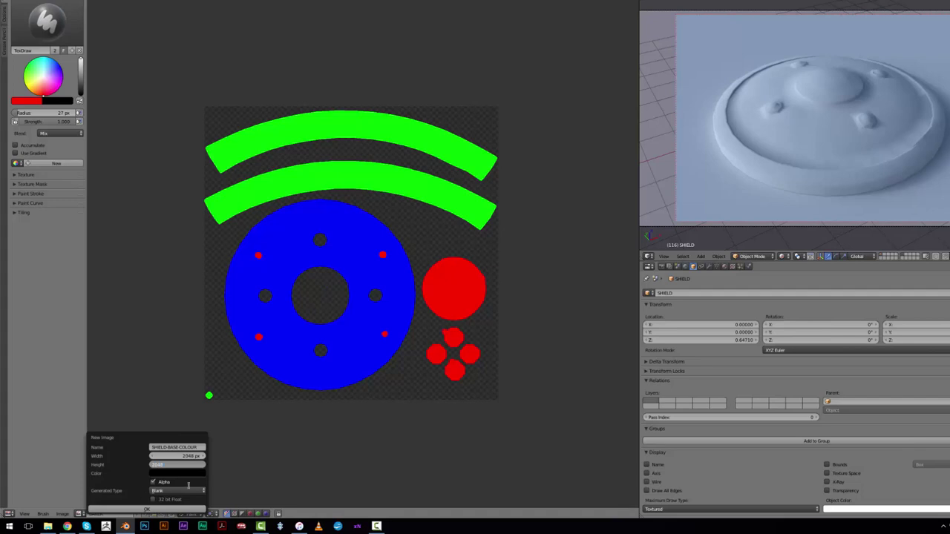
{"action": "left_click", "coordinate": [127, 509]}
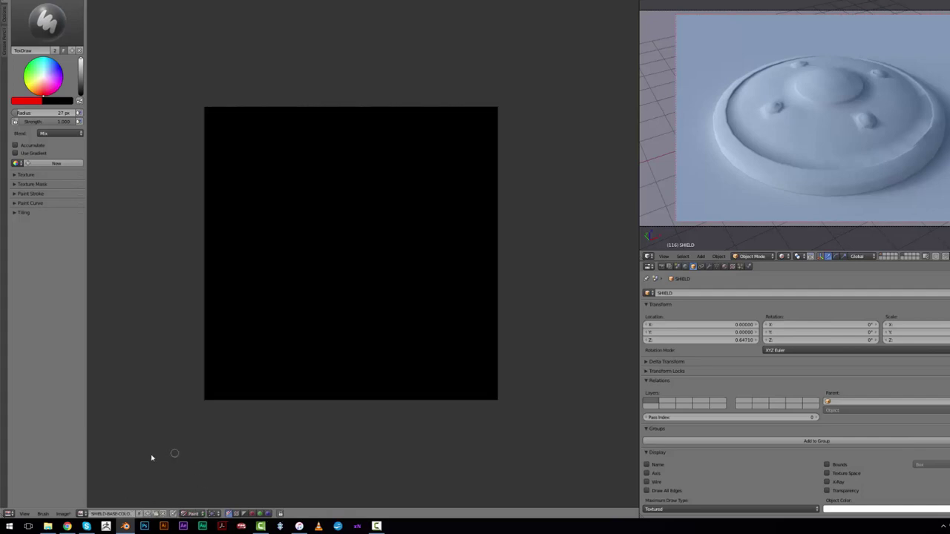
- Save the image as SHIELD-BASE-COLOUR.png in the SHIELD-MAPS folder
{"action": "scroll", "coordinate": [320, 369], "scroll_direction": "up", "scroll_amount": 2}
{"action": "scroll", "coordinate": [344, 290], "scroll_direction": "down", "scroll_amount": 2}
{"action": "key", "text": "shift+alt+s"}
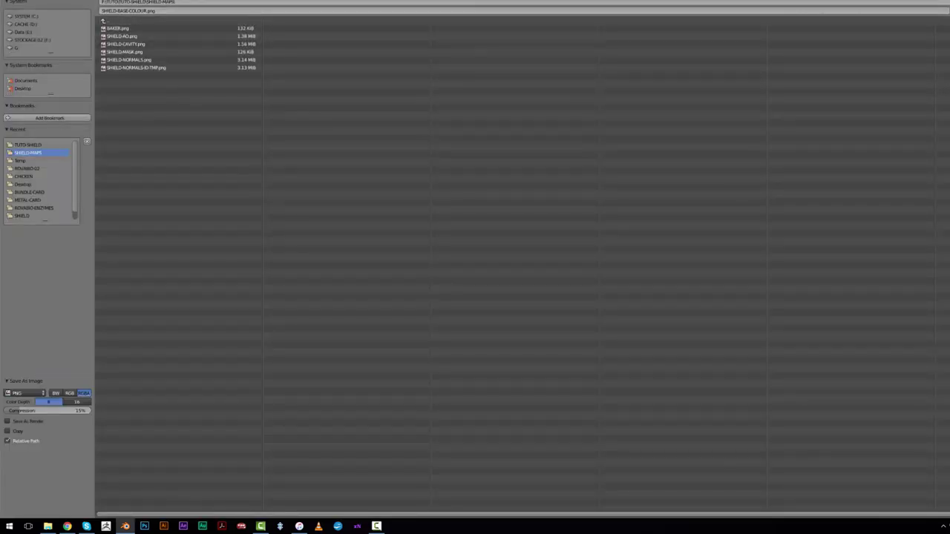
{"action": "key", "text": "Return"}
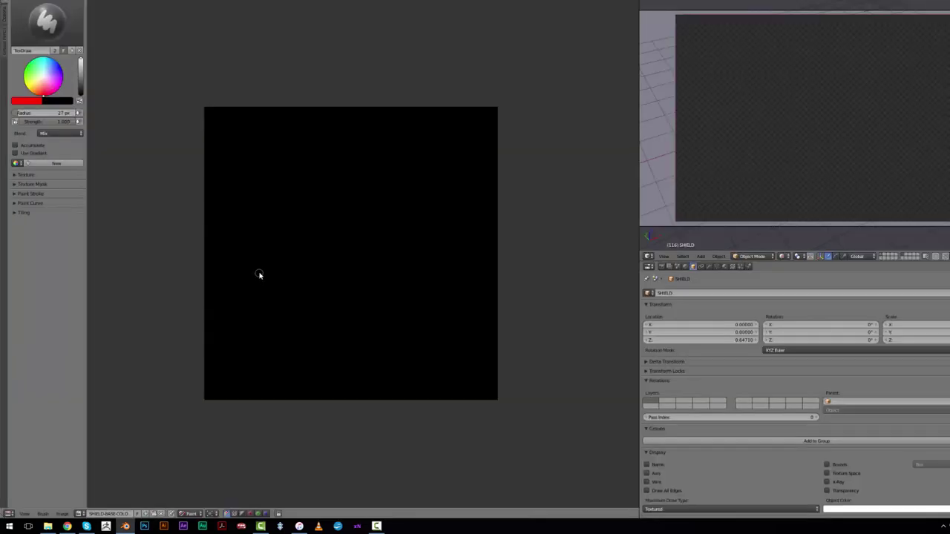
{"action": "left_click", "coordinate": [9, 513]}
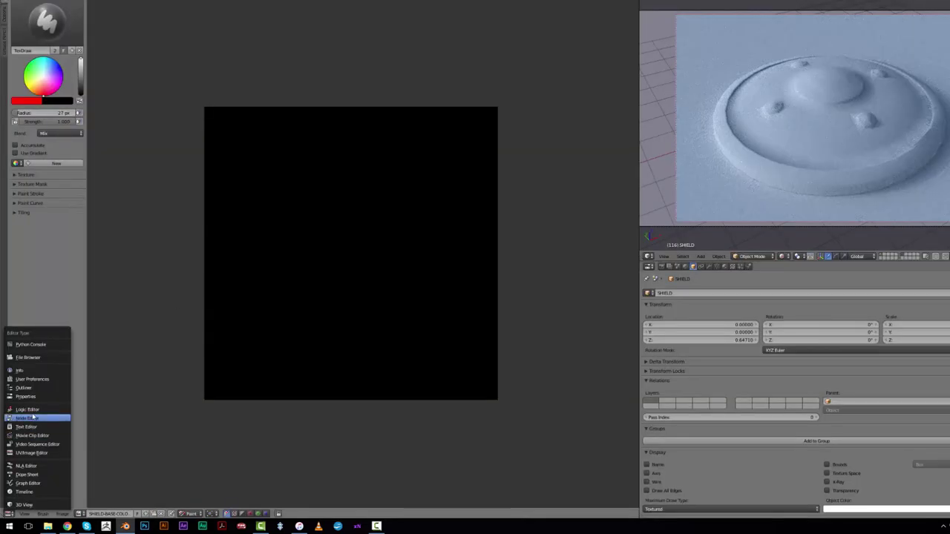
- Turn the image area into a Node Editor showing the BAKER material's nodes
{"action": "left_click", "coordinate": [29, 418]}
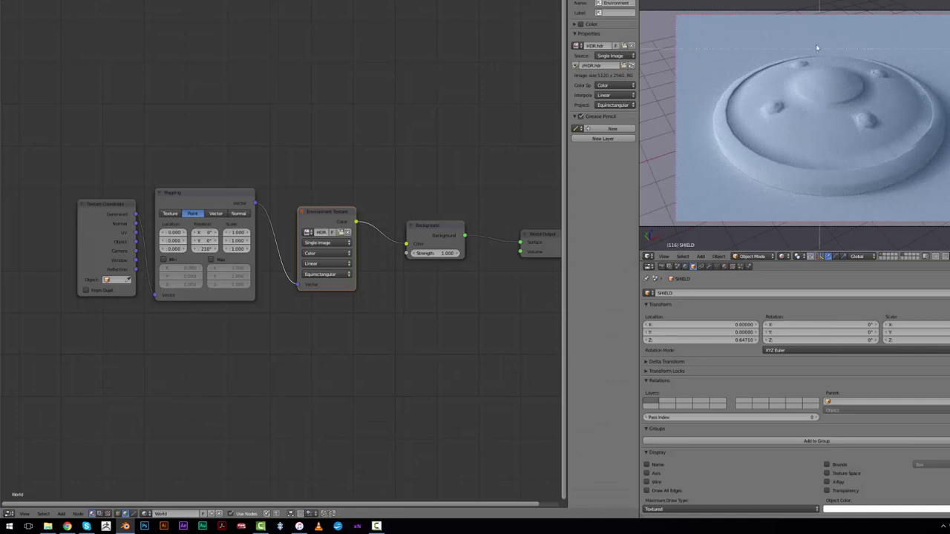
{"action": "middle_click_drag", "start_coordinate": [839, 90], "coordinate": [877, 161]}
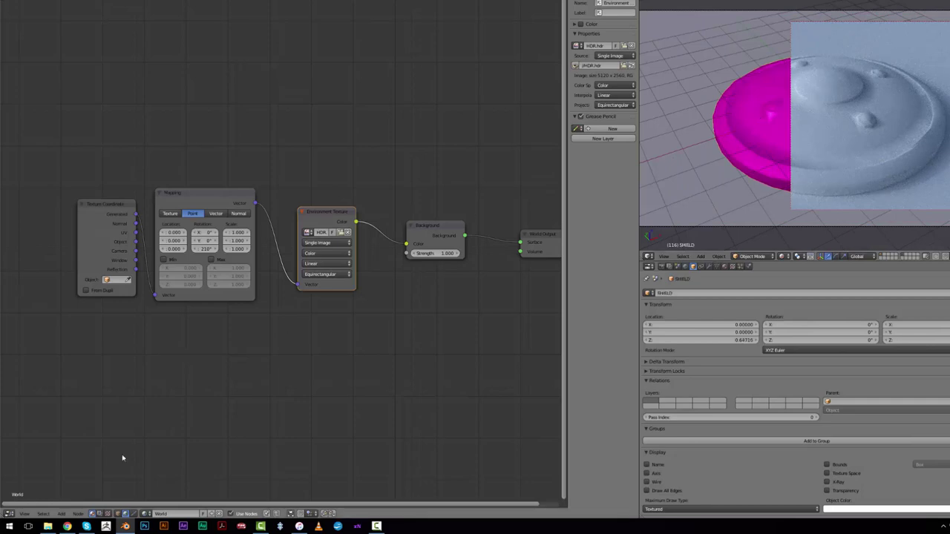
{"action": "left_click", "coordinate": [111, 513]}
{"action": "left_click", "coordinate": [81, 510]}
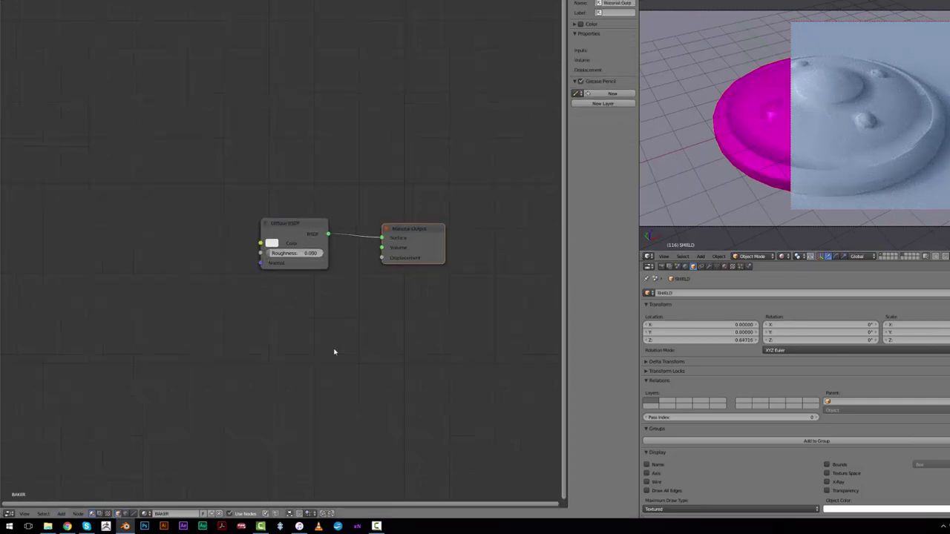
- Add an Image Texture node loaded with SHIELD-BASE-COLOUR and widen it
{"action": "key", "text": "shift+a"}
{"action": "mouse_move", "coordinate": [251, 325]}
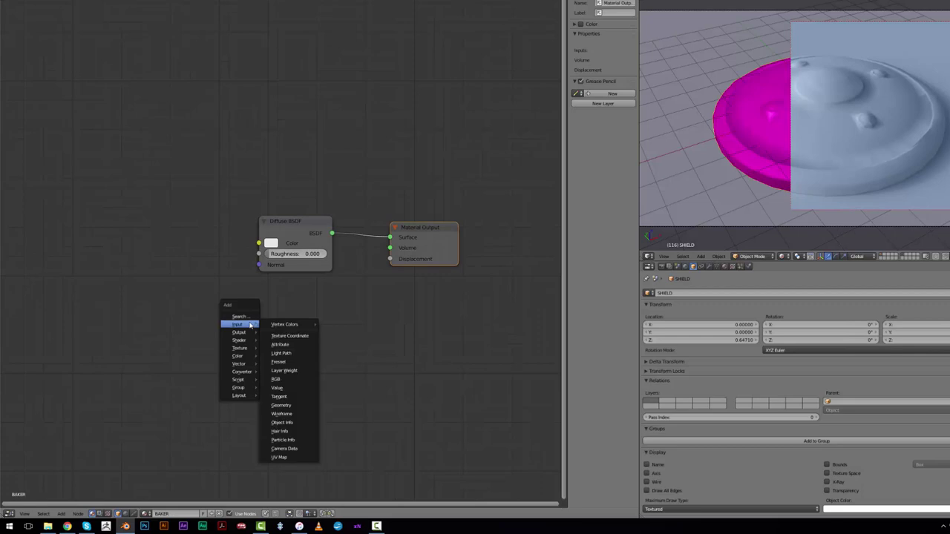
{"action": "mouse_move", "coordinate": [245, 350]}
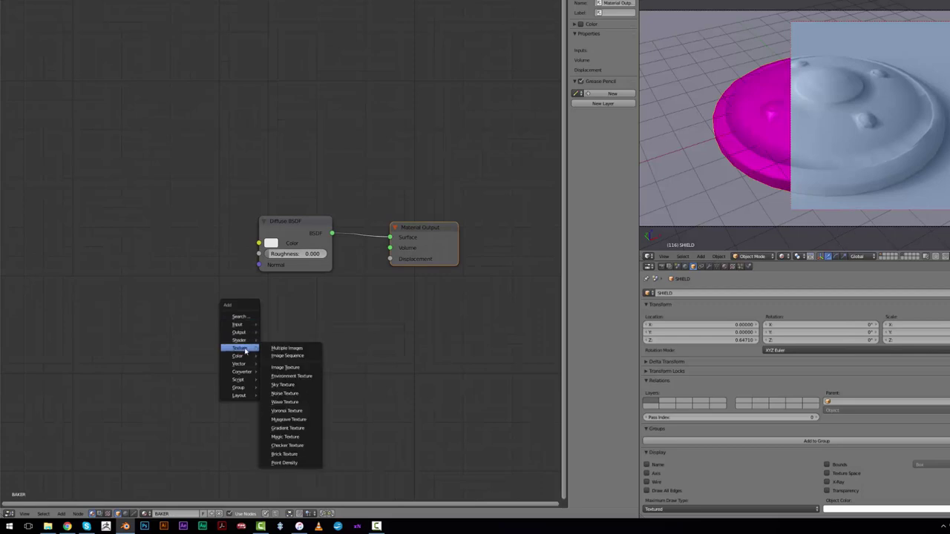
{"action": "left_click", "coordinate": [296, 368]}
{"action": "left_click", "coordinate": [295, 361]}
{"action": "left_click", "coordinate": [297, 366]}
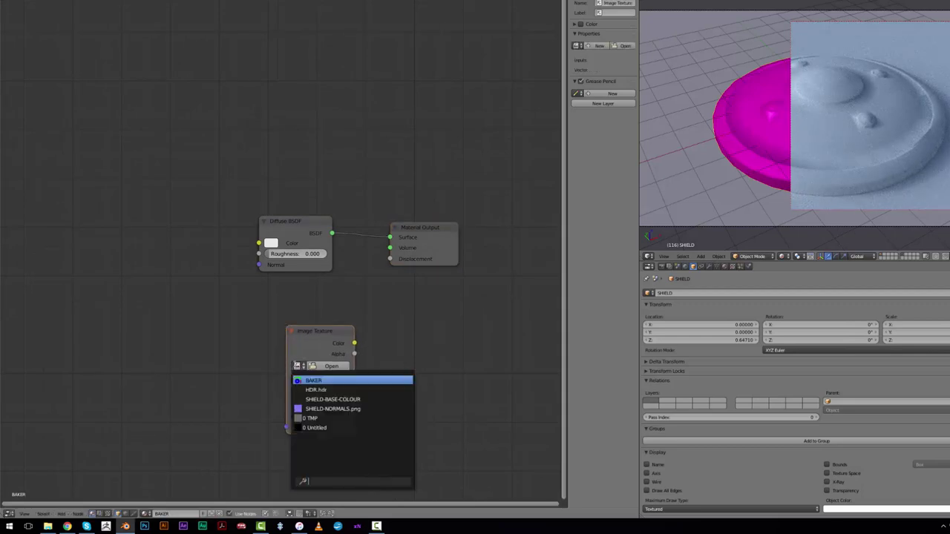
{"action": "left_click", "coordinate": [378, 400]}
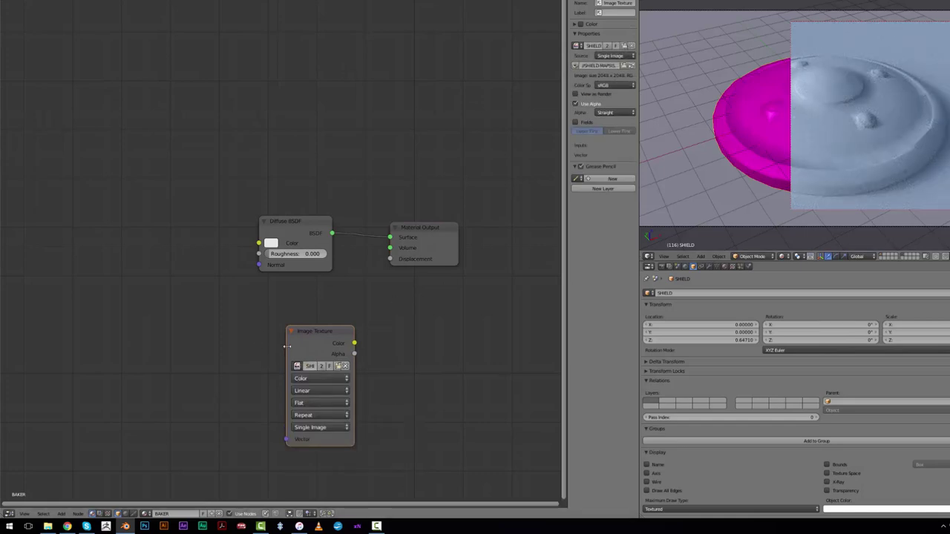
{"action": "left_click_drag", "start_coordinate": [287, 346], "coordinate": [264, 346]}
{"action": "left_click", "coordinate": [10, 513]}
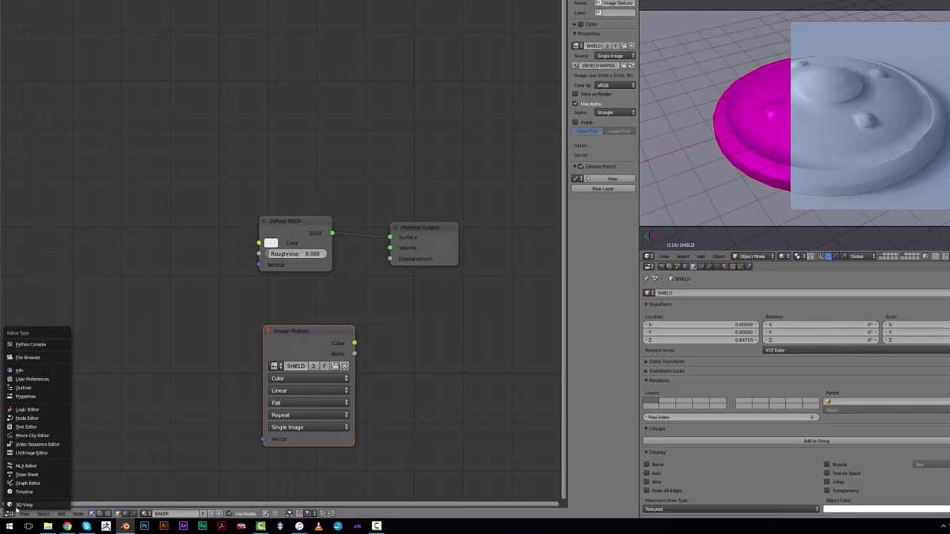
{"action": "left_click", "coordinate": [22, 505]}
- Orbit to an oblique view, enter Texture Paint mode with face-selection masking, and deselect all faces
{"action": "scroll", "coordinate": [353, 332], "scroll_direction": "up", "scroll_amount": 5}
{"action": "scroll", "coordinate": [334, 305], "scroll_direction": "down", "scroll_amount": 5}
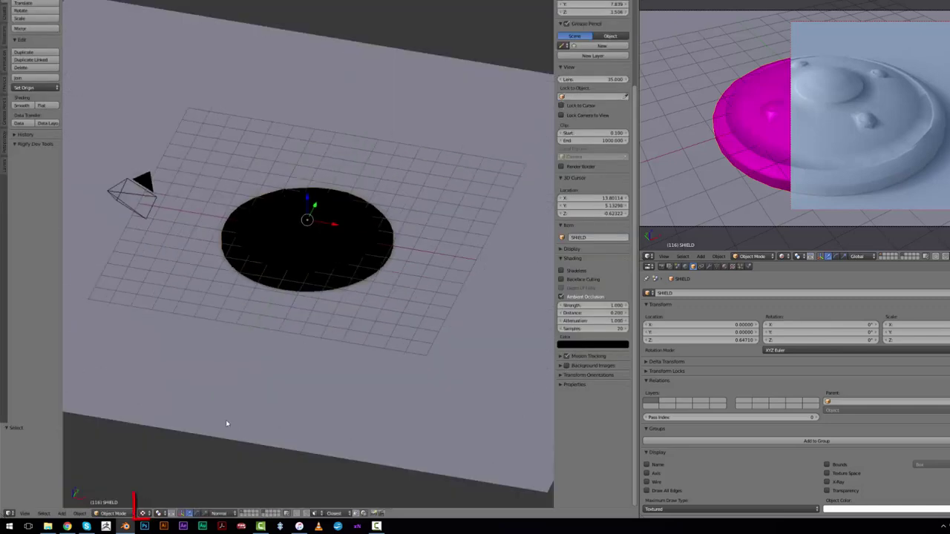
{"action": "middle_click_drag", "start_coordinate": [226, 417], "coordinate": [393, 259]}
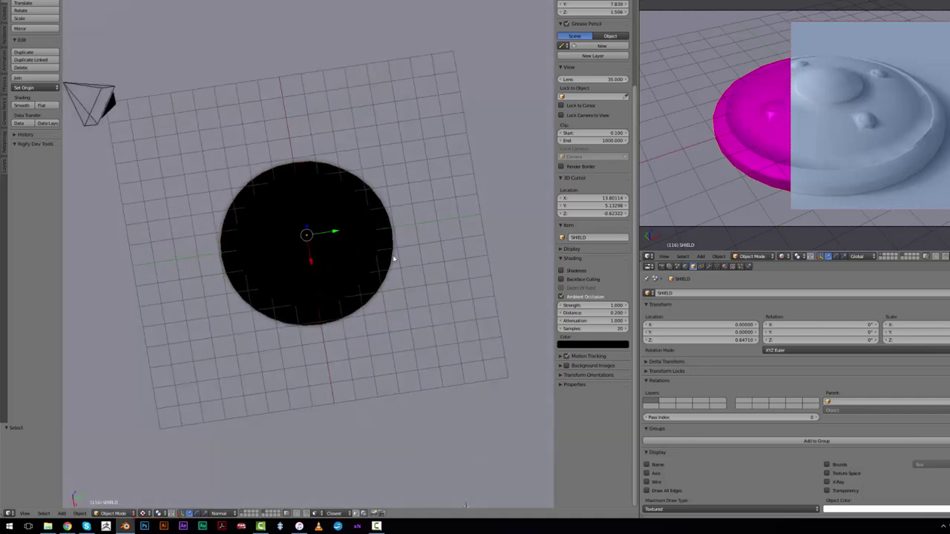
{"action": "mouse_move", "coordinate": [316, 278]}
{"action": "middle_mouse_down"}
{"action": "mouse_move", "coordinate": [343, 240]}
{"action": "mouse_move", "coordinate": [418, 237]}
{"action": "mouse_move", "coordinate": [378, 251]}
{"action": "mouse_move", "coordinate": [276, 244]}
{"action": "mouse_move", "coordinate": [255, 399]}
{"action": "middle_mouse_up"}
{"action": "scroll", "coordinate": [254, 398], "scroll_direction": "up", "scroll_amount": 3}
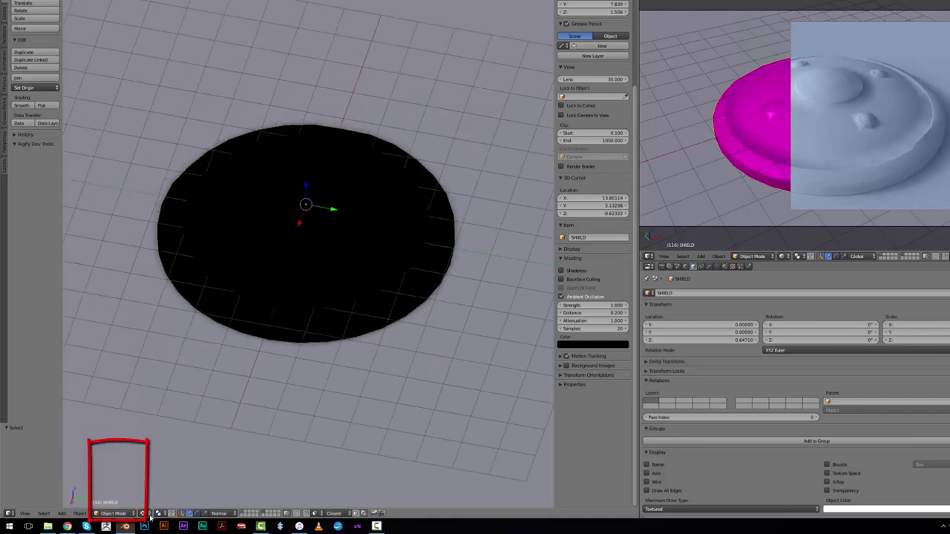
{"action": "left_click", "coordinate": [114, 513]}
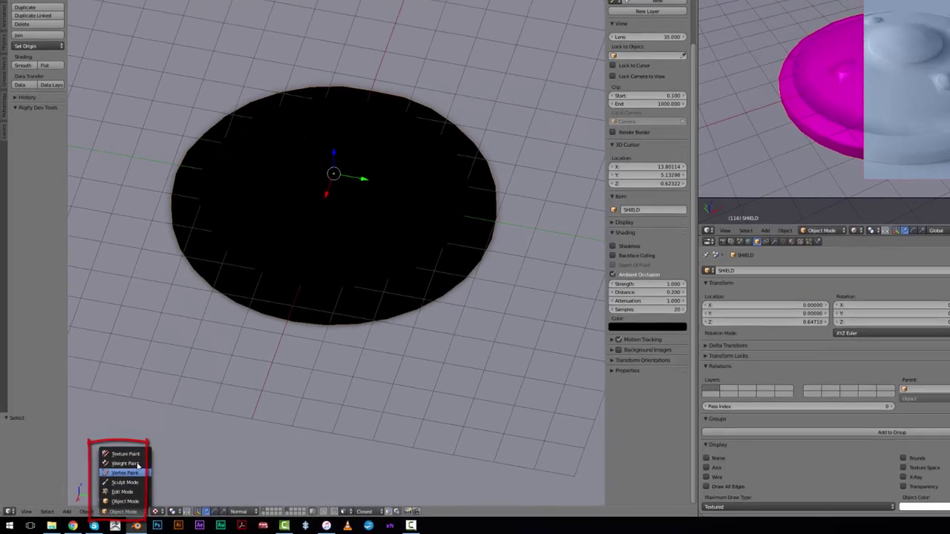
{"action": "left_click", "coordinate": [155, 445]}
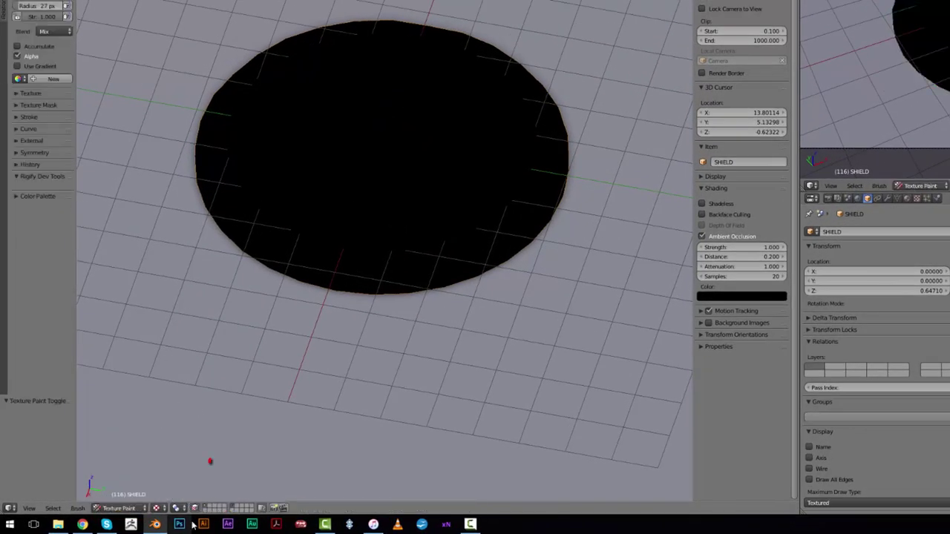
{"action": "left_click", "coordinate": [194, 508]}
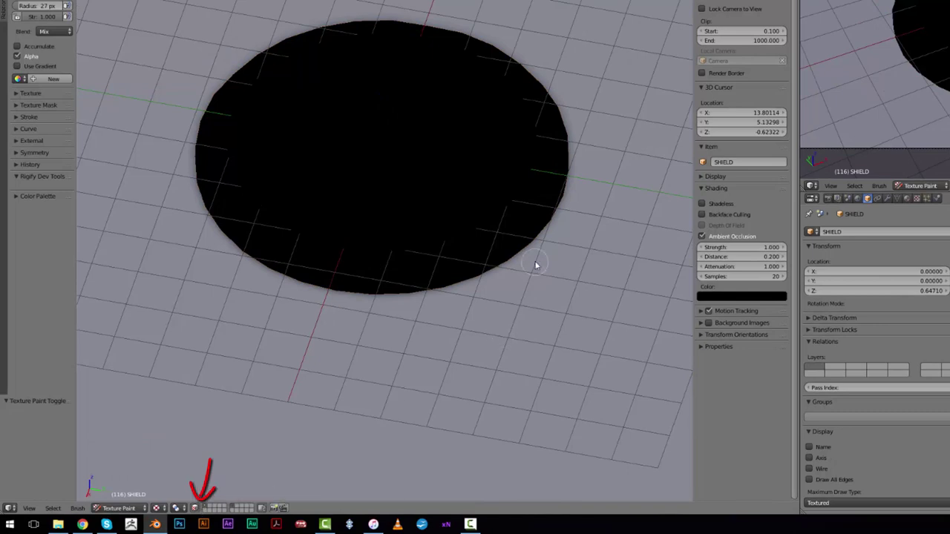
{"action": "key", "text": "a"}
{"action": "scroll", "coordinate": [455, 235], "scroll_direction": "up", "scroll_amount": 4}
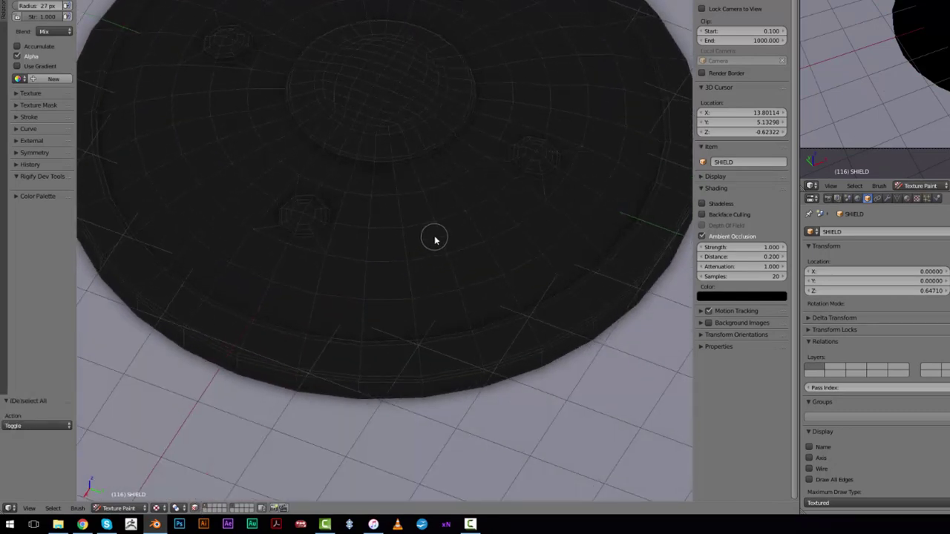
- Select the shield's connected wooden faces and view them straight from the top
{"action": "key", "text": "l"}
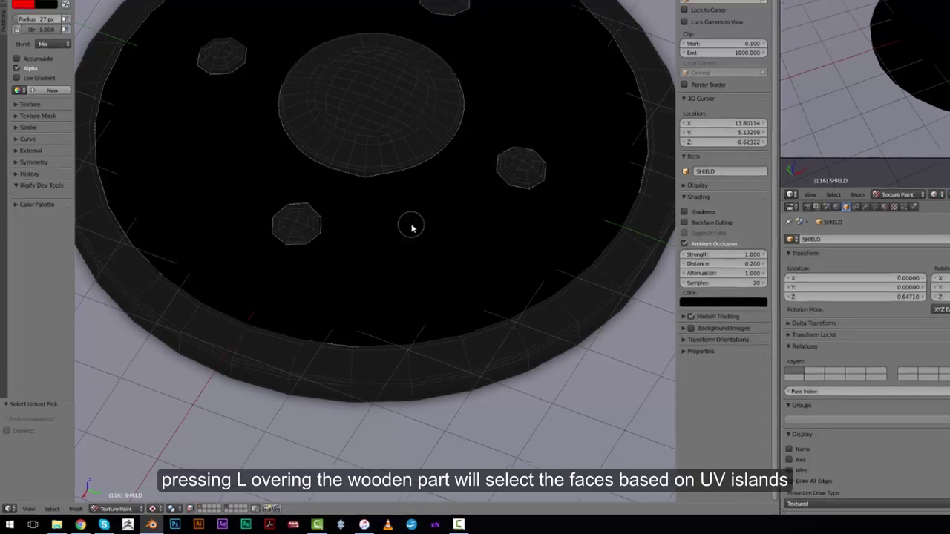
{"action": "scroll", "coordinate": [411, 228], "scroll_direction": "down", "scroll_amount": 4}
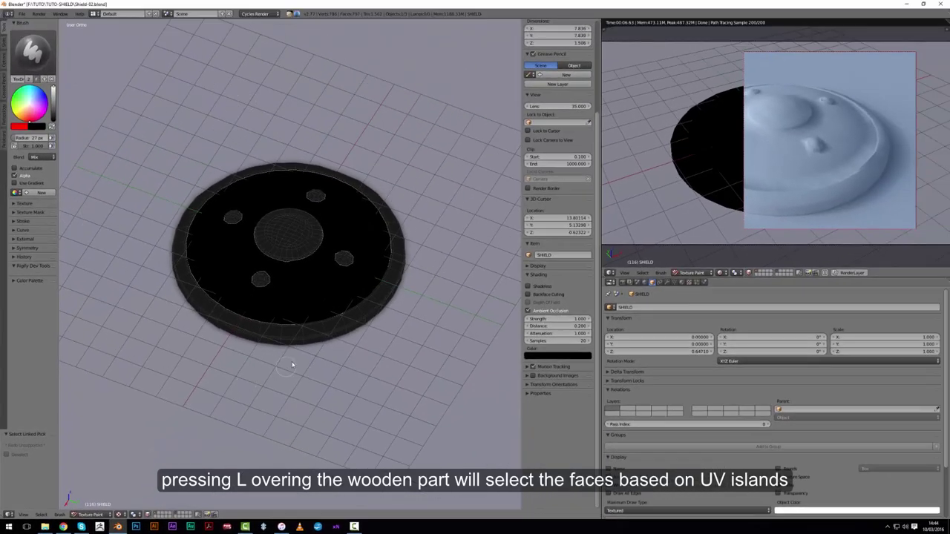
{"action": "scroll", "coordinate": [292, 364], "scroll_direction": "up", "scroll_amount": 3}
{"action": "key", "text": "KP_7"}
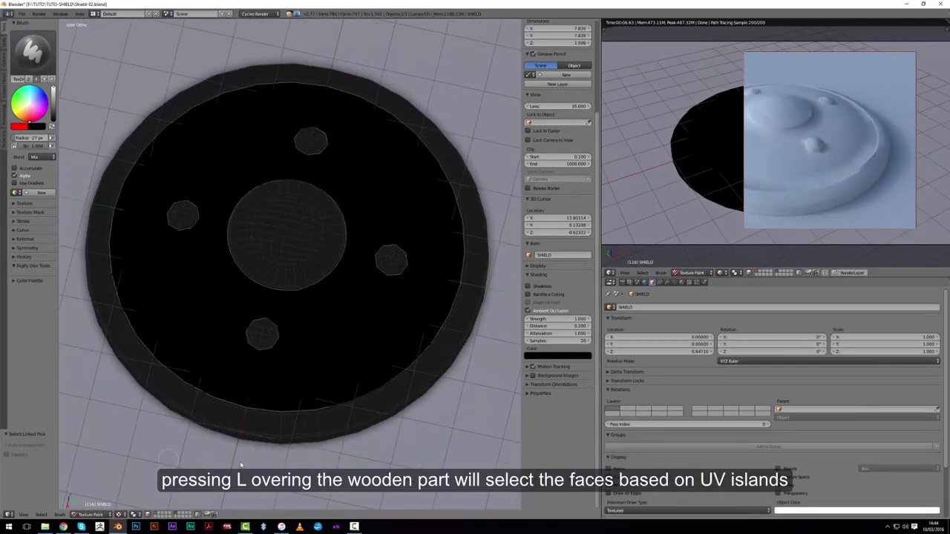
- Create a new colour palette and set the paint colour to a slightly darkened peach-orange
{"action": "left_click", "coordinate": [27, 114]}
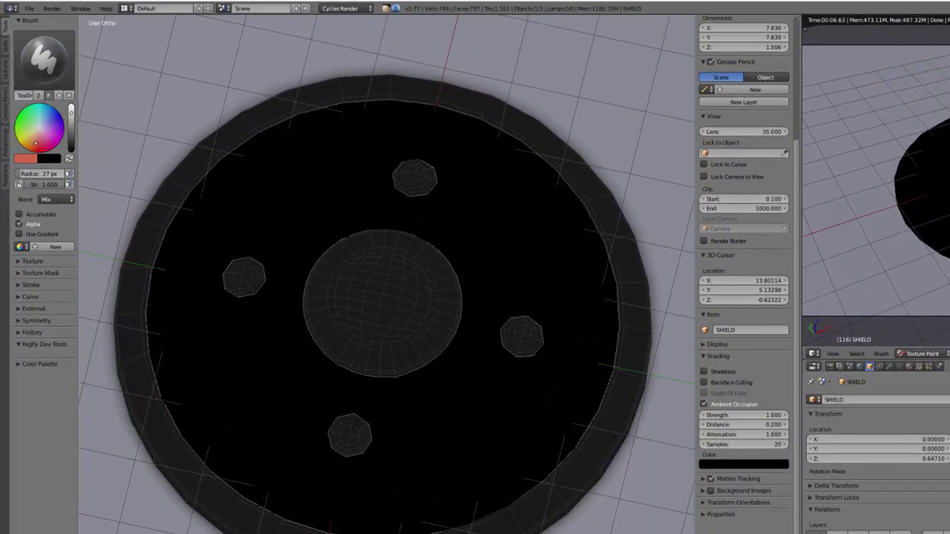
{"action": "left_click", "coordinate": [35, 137]}
{"action": "left_click", "coordinate": [50, 251]}
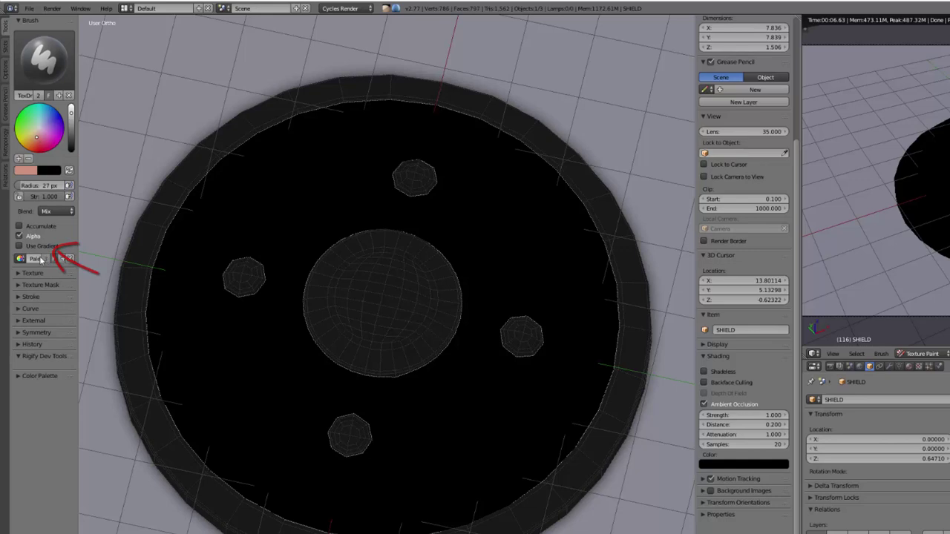
{"action": "left_click_drag", "start_coordinate": [79, 236], "coordinate": [112, 235]}
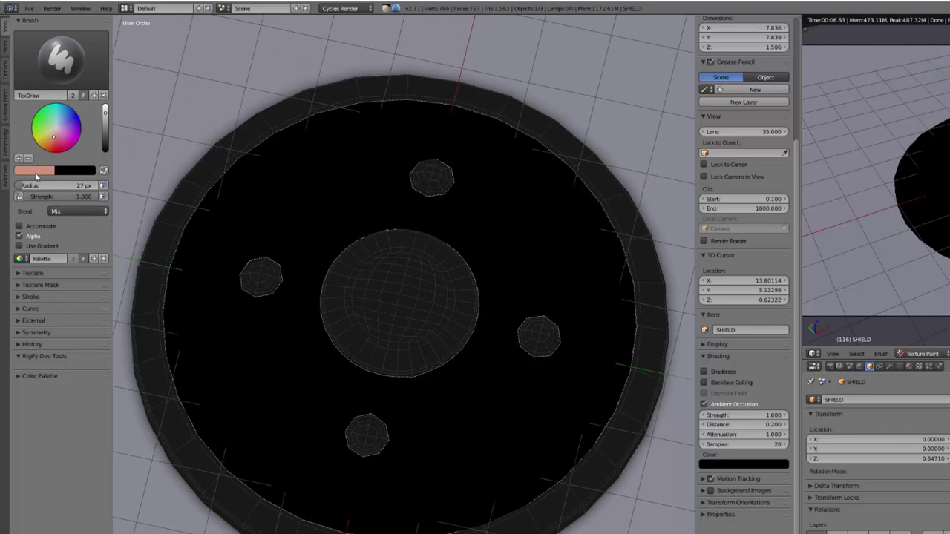
{"action": "left_click", "coordinate": [48, 139]}
{"action": "left_click_drag", "start_coordinate": [105, 119], "coordinate": [105, 128]}
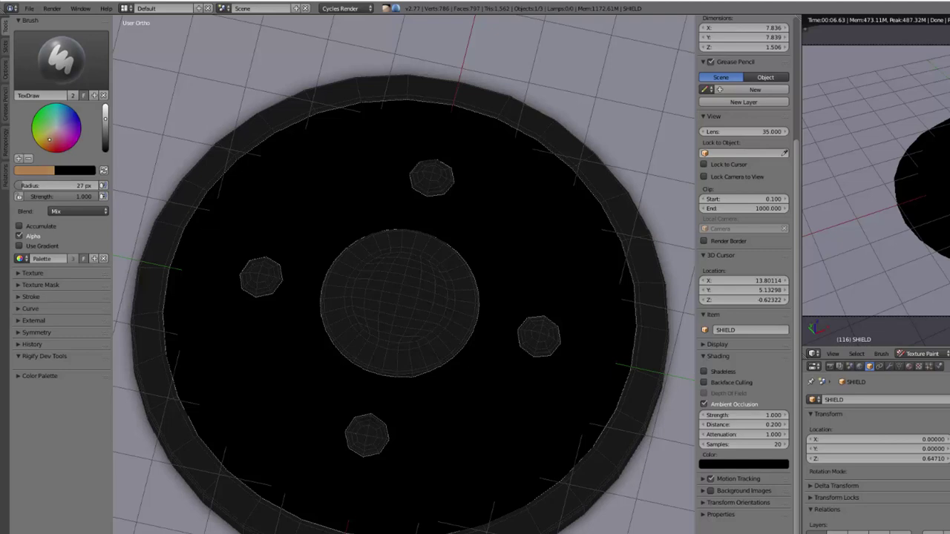
- Switch the paint brush to Fill and show the painting options
{"action": "left_click", "coordinate": [61, 55]}
{"action": "left_click", "coordinate": [67, 137]}
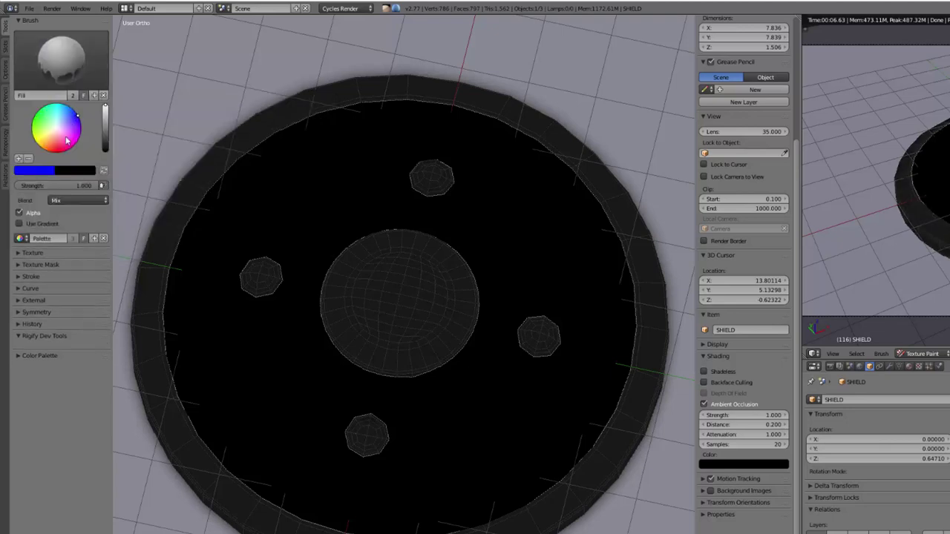
{"action": "left_click", "coordinate": [6, 72]}
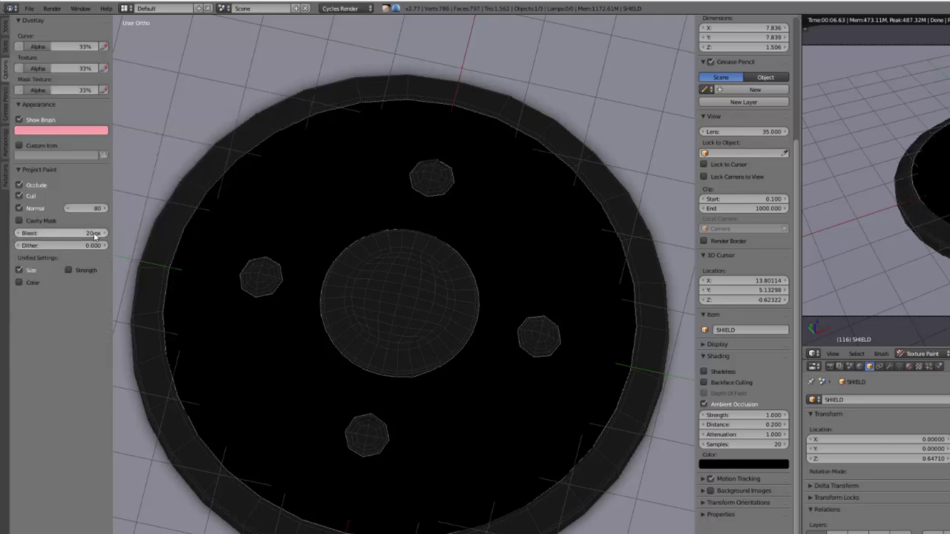
- Mix a tan fill colour from light orange and add it to the palette
{"action": "left_click", "coordinate": [6, 26]}
{"action": "left_click_drag", "start_coordinate": [59, 144], "coordinate": [46, 140]}
{"action": "mouse_move", "coordinate": [106, 112]}
{"action": "left_mouse_down"}
{"action": "mouse_move", "coordinate": [105, 142]}
{"action": "mouse_move", "coordinate": [102, 130]}
{"action": "left_mouse_up"}
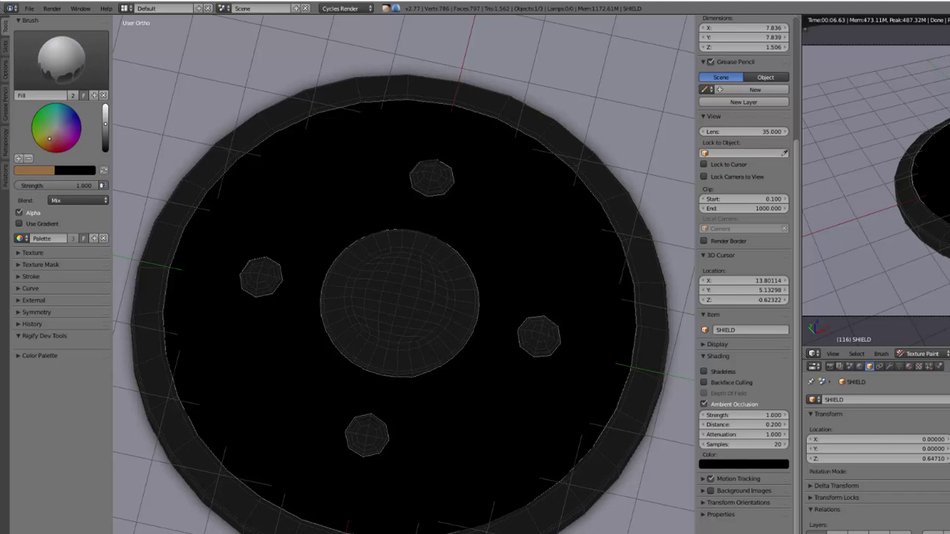
{"action": "left_click_drag", "start_coordinate": [105, 130], "coordinate": [105, 130]}
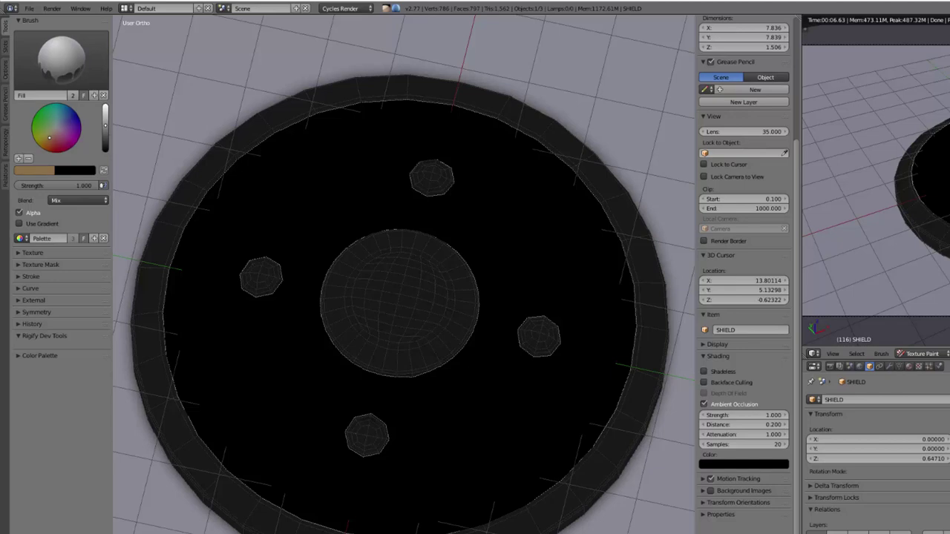
{"action": "left_click", "coordinate": [18, 158]}
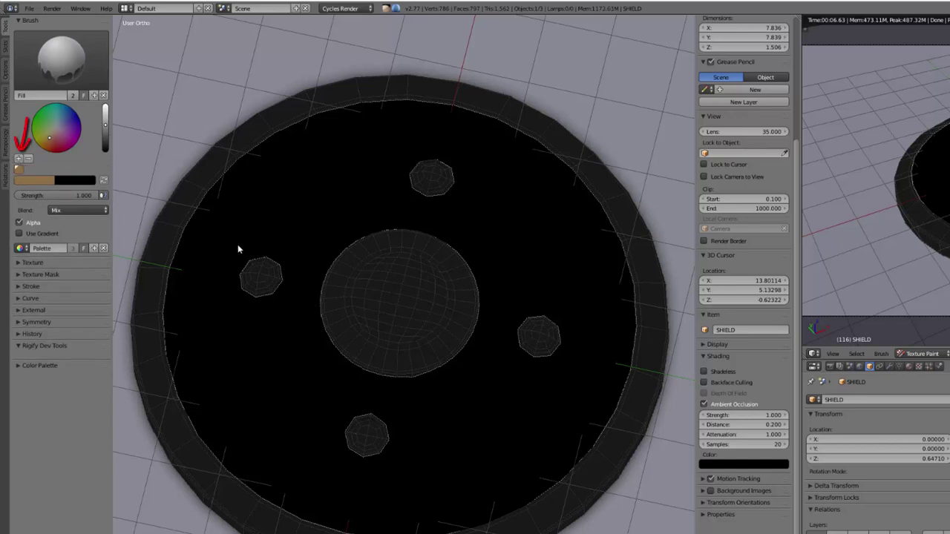
- Fill the inner wooden disc with tan, then orbit and pan to inspect it
{"action": "left_click", "coordinate": [340, 210]}
{"action": "middle_click_drag", "start_coordinate": [268, 256], "coordinate": [507, 271]}
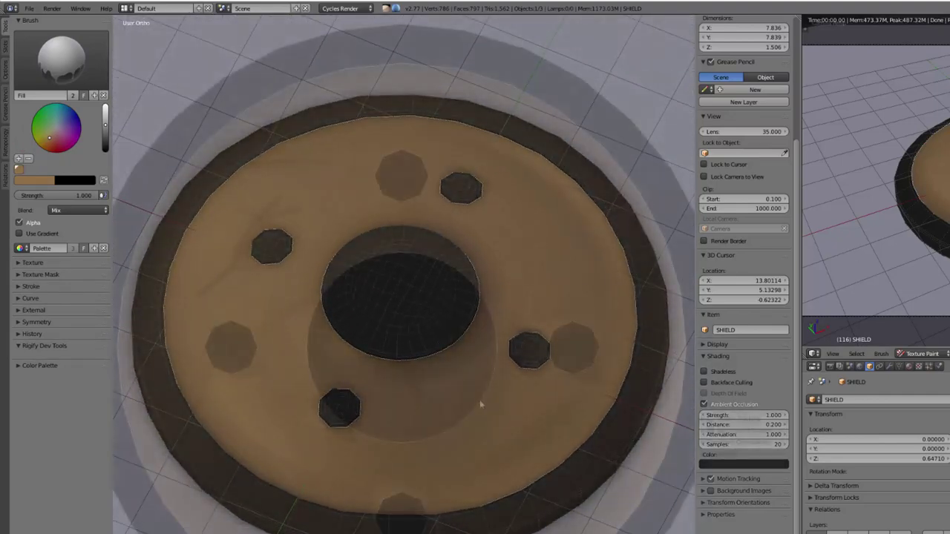
{"action": "middle_click_drag", "start_coordinate": [435, 483], "coordinate": [441, 428], "text": "shift"}
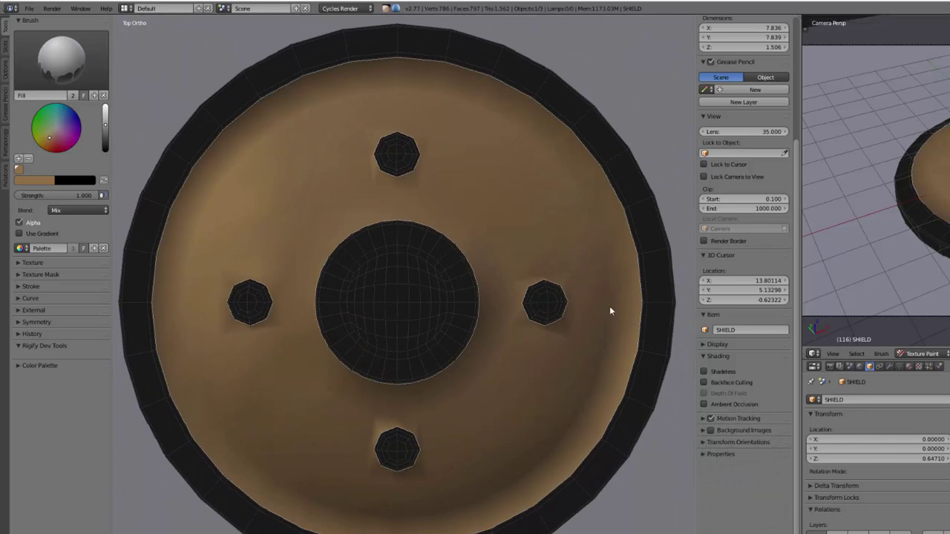
{"action": "scroll", "coordinate": [458, 379], "scroll_direction": "down", "scroll_amount": 1}
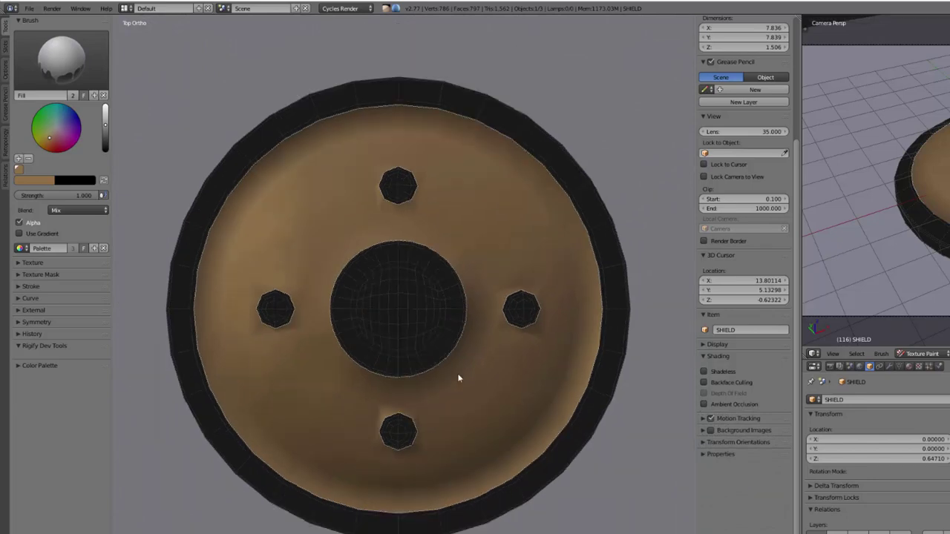
- Switch back to the TexDraw brush at 100 px radius, brighten the colour, and show it as HSV
{"action": "left_click", "coordinate": [70, 70]}
{"action": "left_click", "coordinate": [231, 113]}
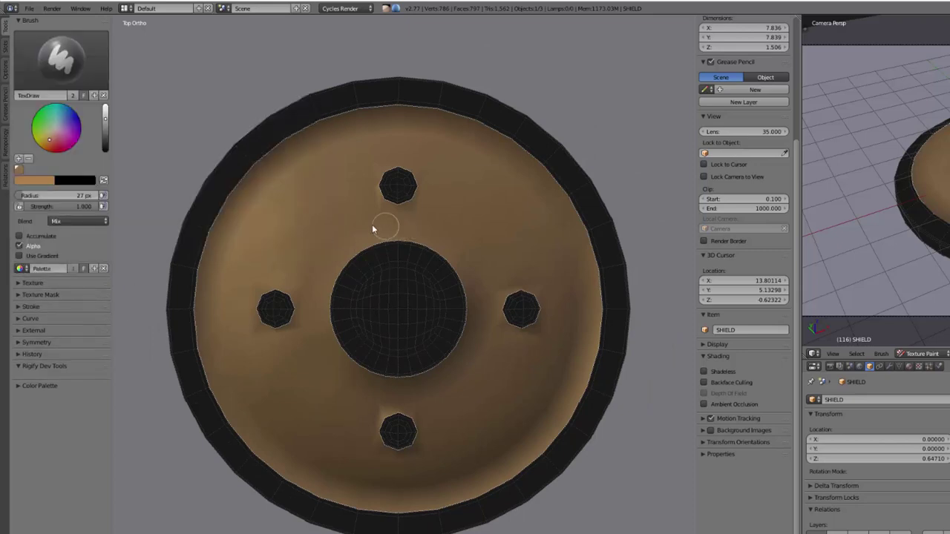
{"action": "key", "text": "f"}
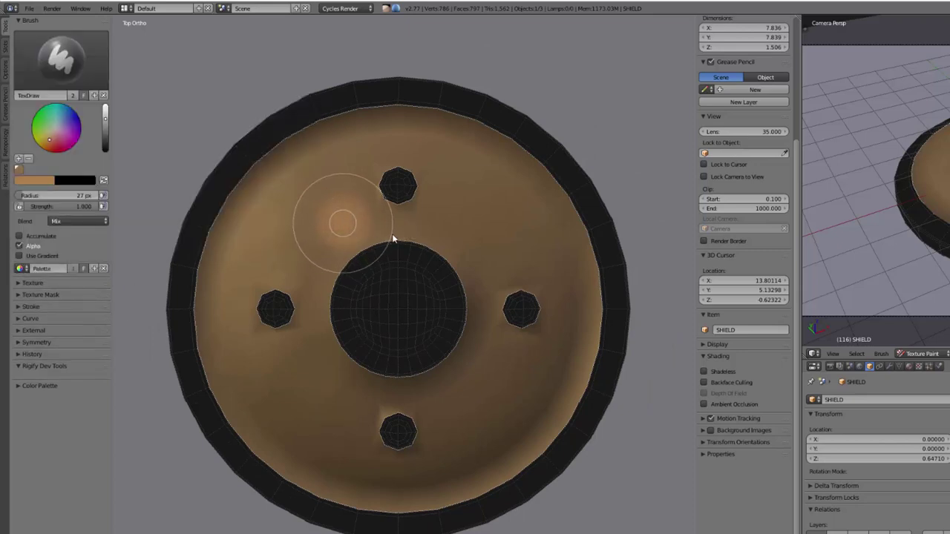
{"action": "left_click", "coordinate": [393, 206]}
{"action": "left_click_drag", "start_coordinate": [106, 121], "coordinate": [106, 114]}
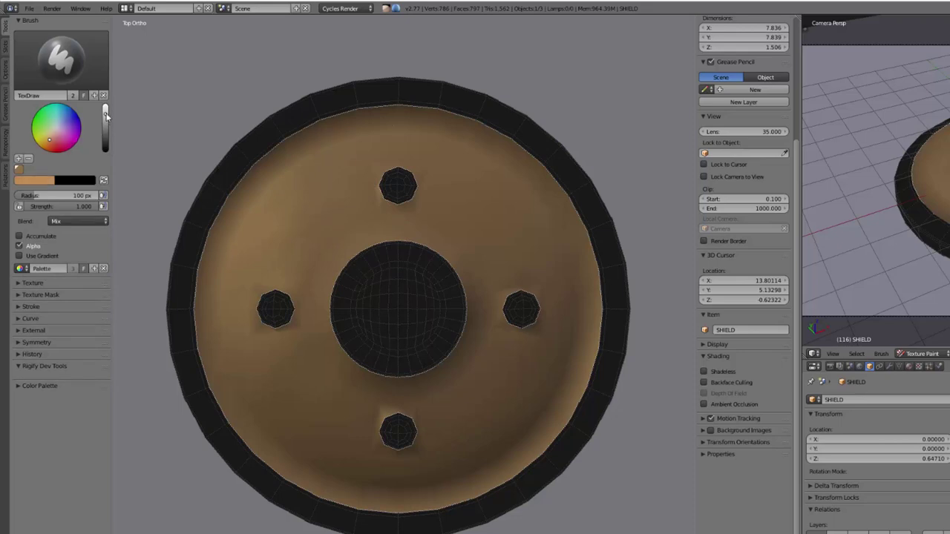
{"action": "left_click", "coordinate": [42, 185]}
{"action": "left_click", "coordinate": [55, 132]}
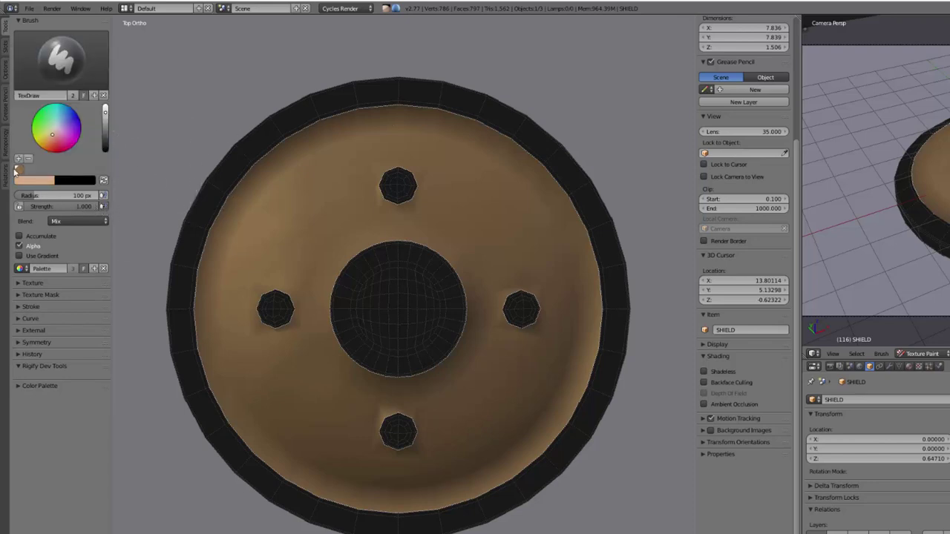
- Lower brush strength to 0.472, enlarge the radius past 127 px, and paint soft light strokes across the face
{"action": "mouse_move", "coordinate": [376, 187]}
{"action": "left_mouse_down"}
{"action": "mouse_move", "coordinate": [360, 201]}
{"action": "mouse_move", "coordinate": [386, 186]}
{"action": "mouse_move", "coordinate": [354, 204]}
{"action": "left_mouse_up"}
{"action": "left_click_drag", "start_coordinate": [94, 204], "coordinate": [64, 205]}
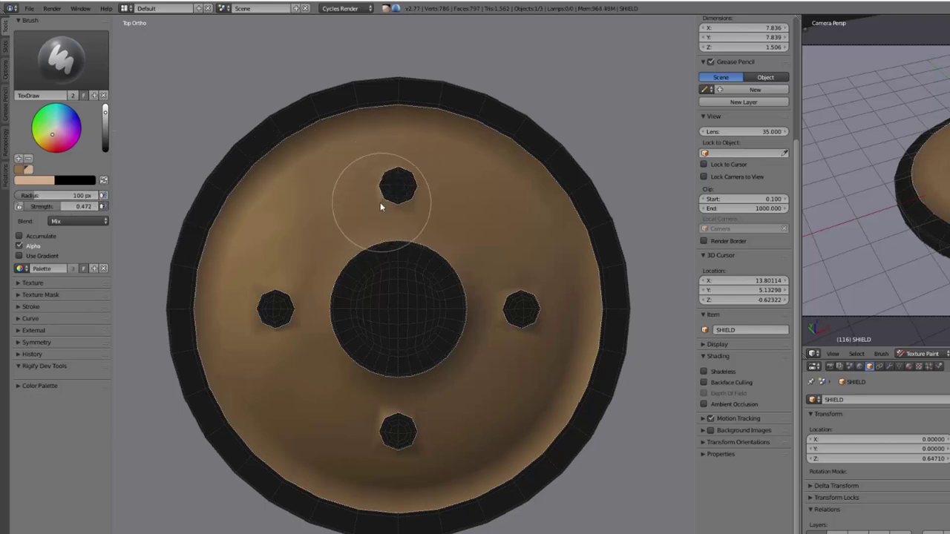
{"action": "key", "text": "f"}
{"action": "left_click", "coordinate": [398, 203]}
{"action": "key", "text": "f"}
{"action": "left_click", "coordinate": [275, 307]}
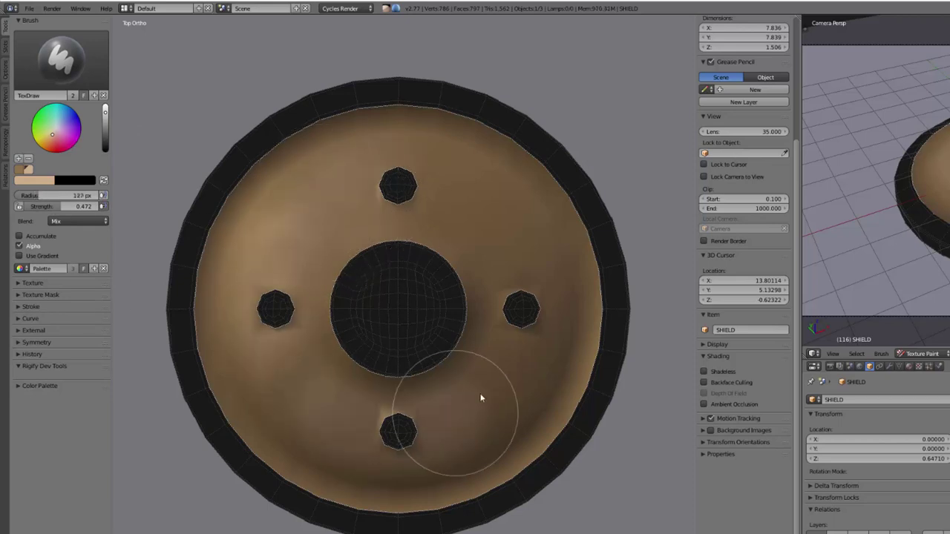
{"action": "mouse_move", "coordinate": [481, 399]}
{"action": "left_mouse_down"}
{"action": "mouse_move", "coordinate": [509, 234]}
{"action": "mouse_move", "coordinate": [307, 233]}
{"action": "left_mouse_up"}
{"action": "middle_click_drag", "start_coordinate": [890, 222], "coordinate": [947, 208]}
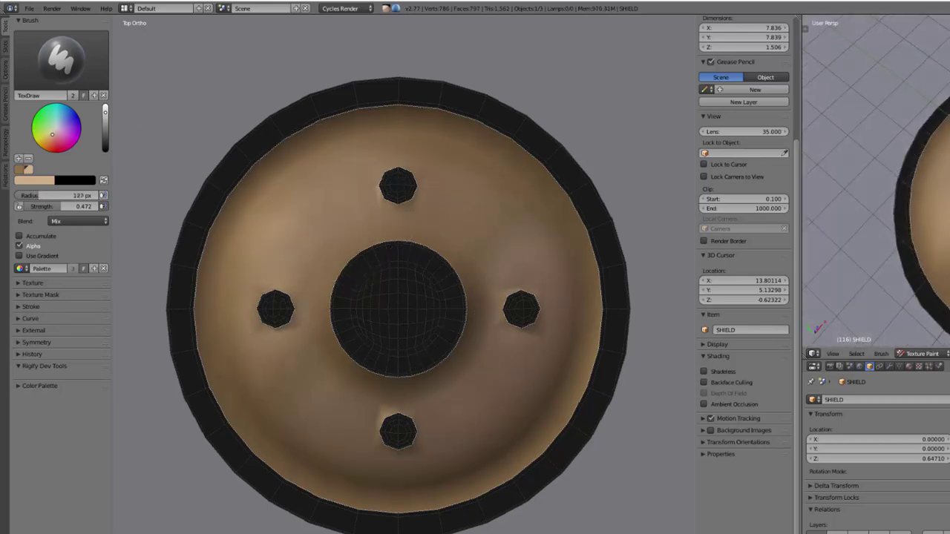
- Reset the brush radius to 100 px and orbit around the shield to review the shading
{"action": "key", "text": "f"}
{"action": "left_click", "coordinate": [405, 181]}
{"action": "key", "text": "f"}
{"action": "left_click", "coordinate": [398, 182]}
{"action": "scroll", "coordinate": [364, 237], "scroll_direction": "down", "scroll_amount": 1}
{"action": "mouse_move", "coordinate": [923, 187]}
{"action": "middle_mouse_down"}
{"action": "mouse_move", "coordinate": [902, 162]}
{"action": "mouse_move", "coordinate": [790, 214]}
{"action": "middle_mouse_up"}
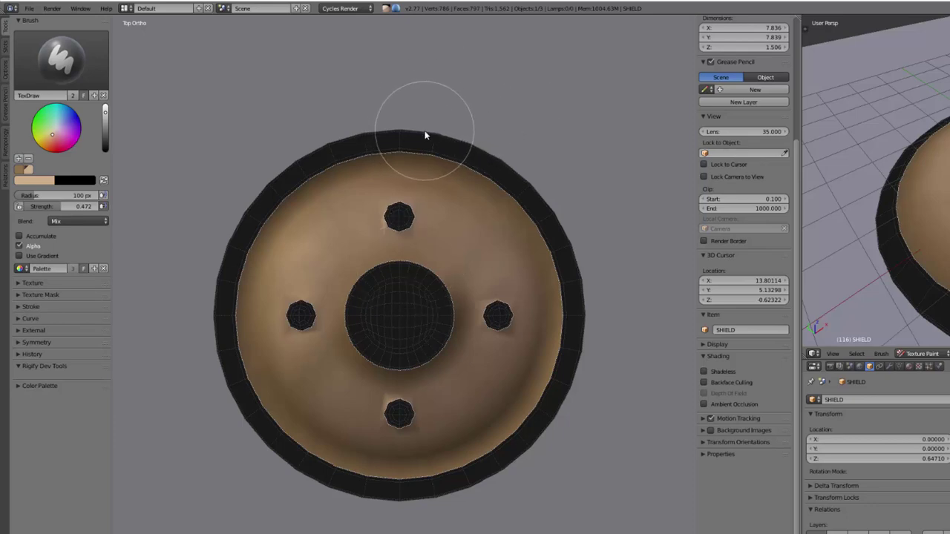
{"action": "middle_click_drag", "start_coordinate": [947, 182], "coordinate": [945, 153]}
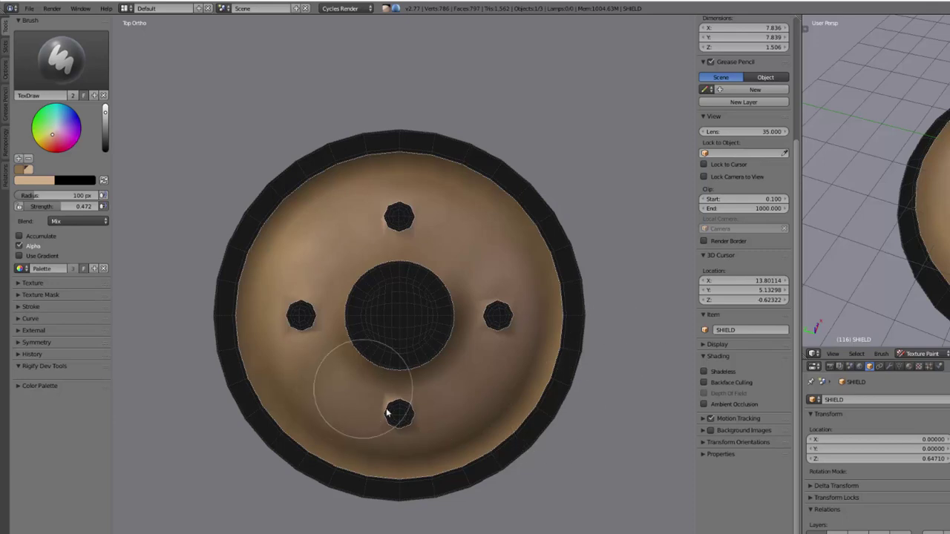
{"action": "mouse_move", "coordinate": [366, 449]}
{"action": "middle_mouse_down", "text": "shift"}
{"action": "mouse_move", "coordinate": [371, 386]}
{"action": "mouse_move", "coordinate": [345, 319]}
{"action": "mouse_move", "coordinate": [337, 338]}
{"action": "mouse_move", "coordinate": [412, 387]}
{"action": "middle_mouse_up", "text": "shift"}
{"action": "middle_click_drag", "start_coordinate": [515, 143], "coordinate": [441, 226]}
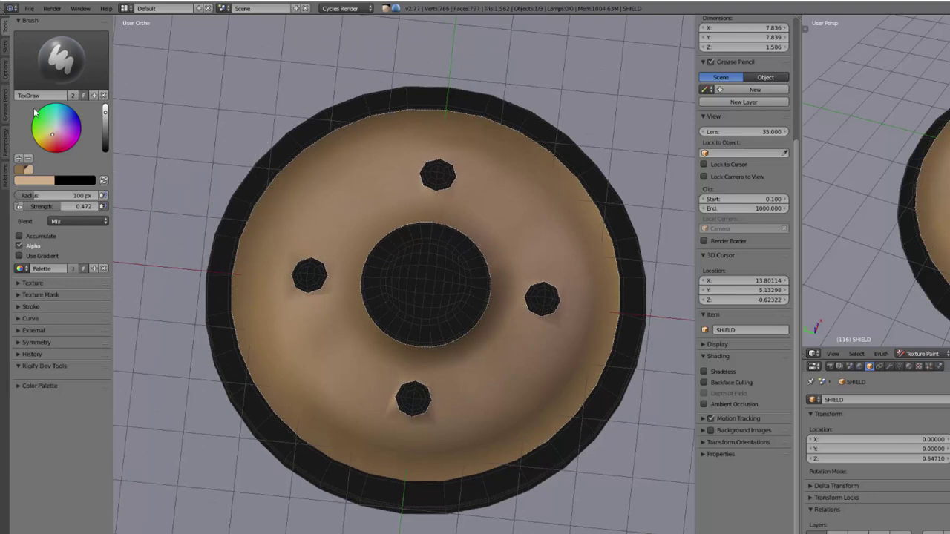
- Pick a darker brown from the palette and adjust its saturation in the HSV colour picker
{"action": "left_click", "coordinate": [19, 171]}
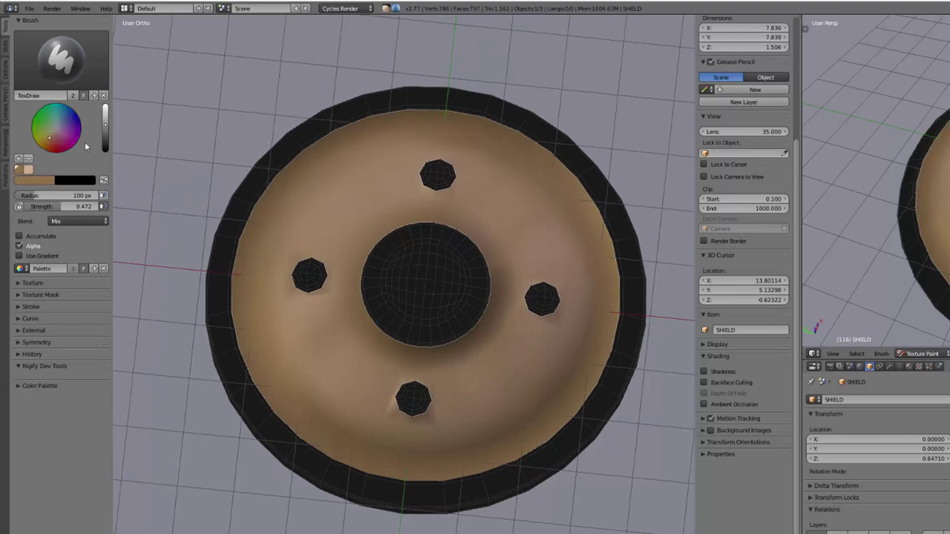
{"action": "left_click", "coordinate": [107, 132]}
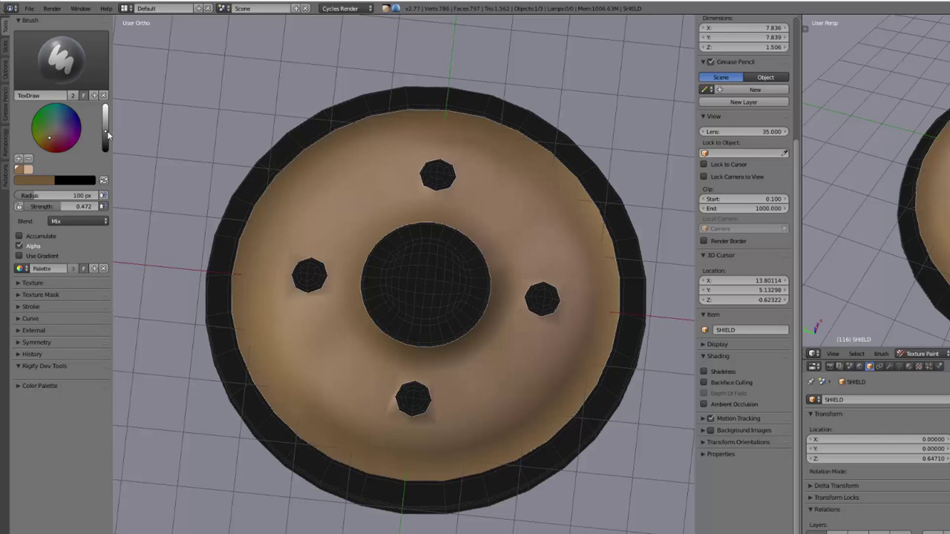
{"action": "left_click", "coordinate": [37, 182]}
{"action": "left_click", "coordinate": [54, 160]}
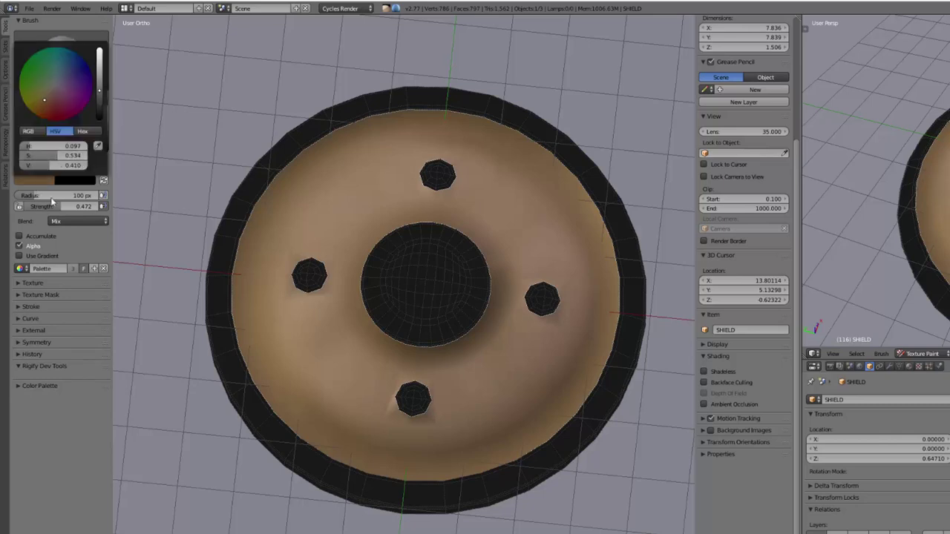
{"action": "scroll", "coordinate": [346, 456], "scroll_direction": "down", "scroll_amount": 2}
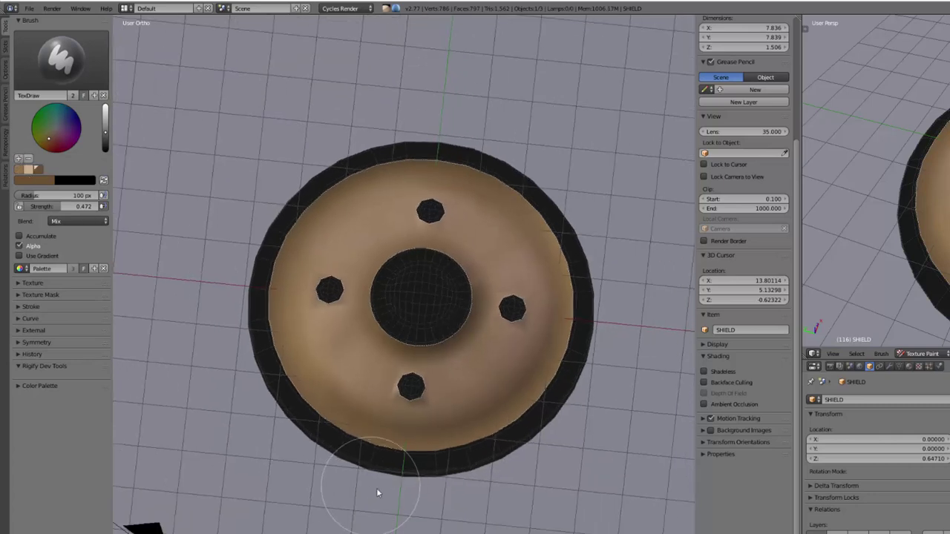
{"action": "middle_click_drag", "start_coordinate": [377, 488], "coordinate": [384, 477]}
- Resize the brush to 74 px, then 106 px, while turning the view to the top rim
{"action": "key", "text": "f"}
{"action": "left_click", "coordinate": [466, 450]}
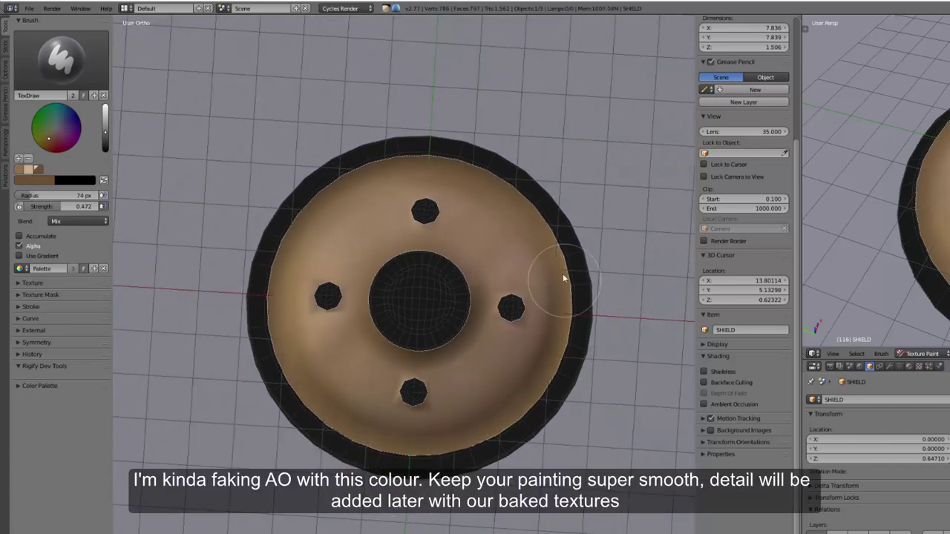
{"action": "scroll", "coordinate": [445, 409], "scroll_direction": "up", "scroll_amount": 4}
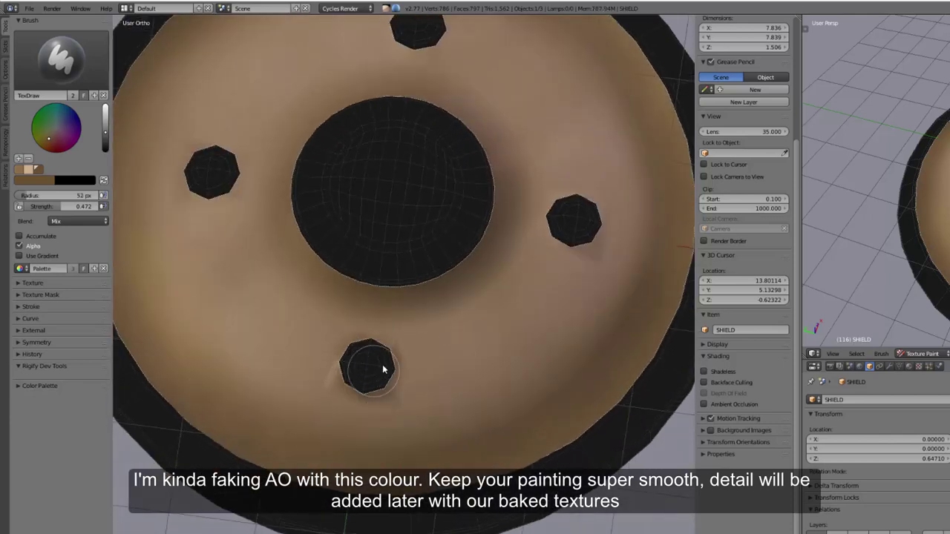
{"action": "middle_click_drag", "start_coordinate": [383, 365], "coordinate": [180, 322]}
{"action": "middle_click_drag", "start_coordinate": [280, 180], "coordinate": [311, 198]}
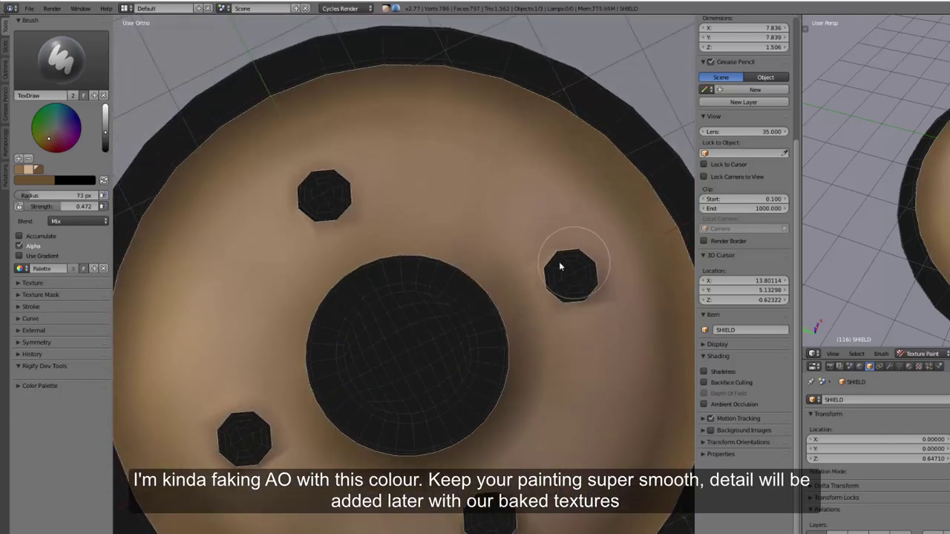
{"action": "scroll", "coordinate": [559, 262], "scroll_direction": "down", "scroll_amount": 4}
{"action": "key", "text": "f"}
{"action": "left_click", "coordinate": [422, 340]}
- Orbit around the shield to face it straight on and work shadows around hub and holes
{"action": "mouse_move", "coordinate": [421, 340]}
{"action": "middle_mouse_down"}
{"action": "mouse_move", "coordinate": [470, 381]}
{"action": "mouse_move", "coordinate": [403, 382]}
{"action": "mouse_move", "coordinate": [440, 426]}
{"action": "middle_mouse_up"}
{"action": "scroll", "coordinate": [391, 318], "scroll_direction": "up", "scroll_amount": 4}
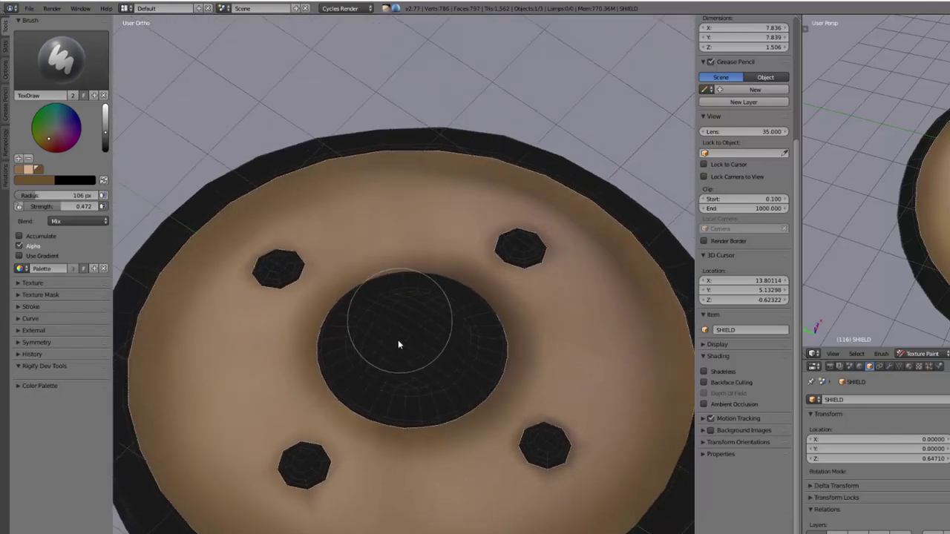
{"action": "middle_click_drag", "start_coordinate": [398, 340], "coordinate": [540, 213]}
{"action": "scroll", "coordinate": [497, 340], "scroll_direction": "down", "scroll_amount": 3}
{"action": "mouse_move", "coordinate": [497, 340]}
{"action": "middle_mouse_down"}
{"action": "mouse_move", "coordinate": [437, 352]}
{"action": "mouse_move", "coordinate": [389, 233]}
{"action": "middle_mouse_up"}
{"action": "scroll", "coordinate": [349, 310], "scroll_direction": "up", "scroll_amount": 3}
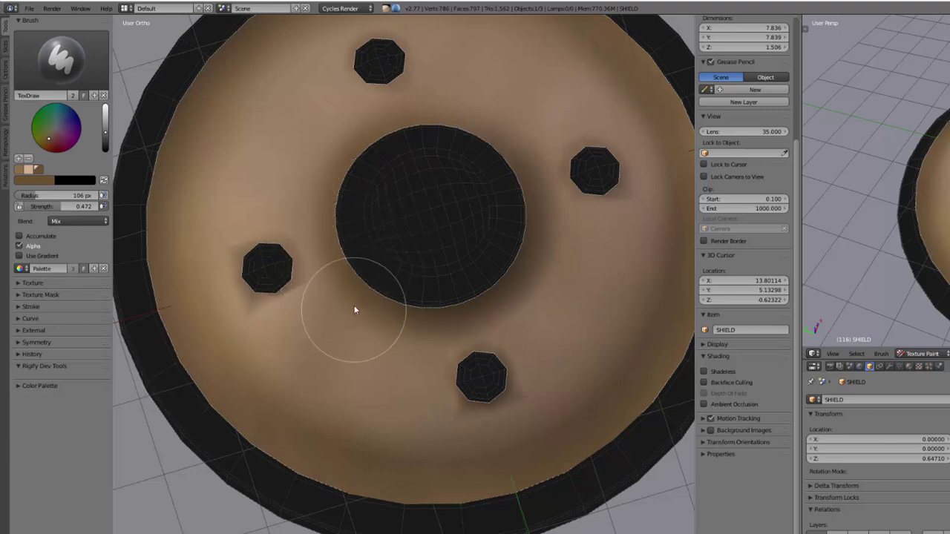
{"action": "scroll", "coordinate": [383, 285], "scroll_direction": "down", "scroll_amount": 2}
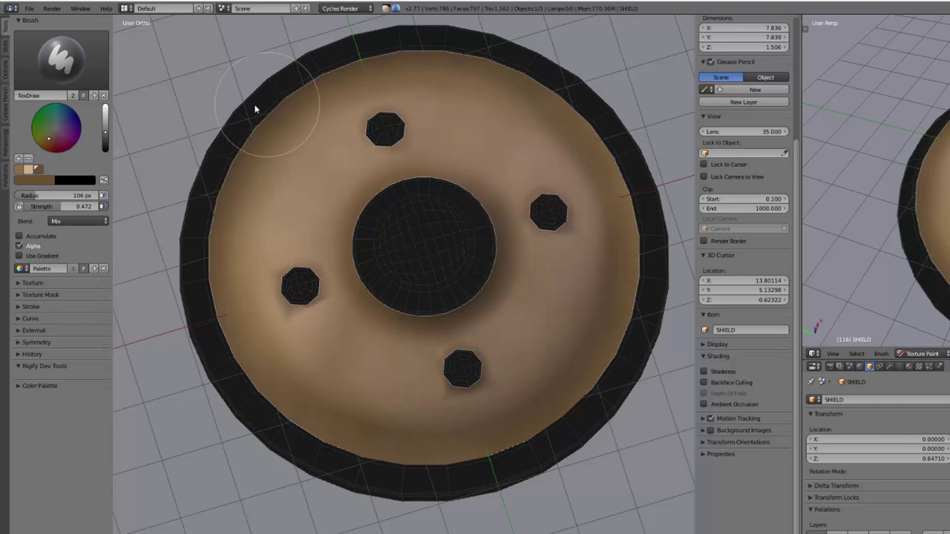
{"action": "middle_click_drag", "start_coordinate": [322, 438], "coordinate": [427, 438]}
- In top view, L-select the central hub and bolt holes as the paint mask and lighten the colour
{"action": "key", "text": "KP_7"}
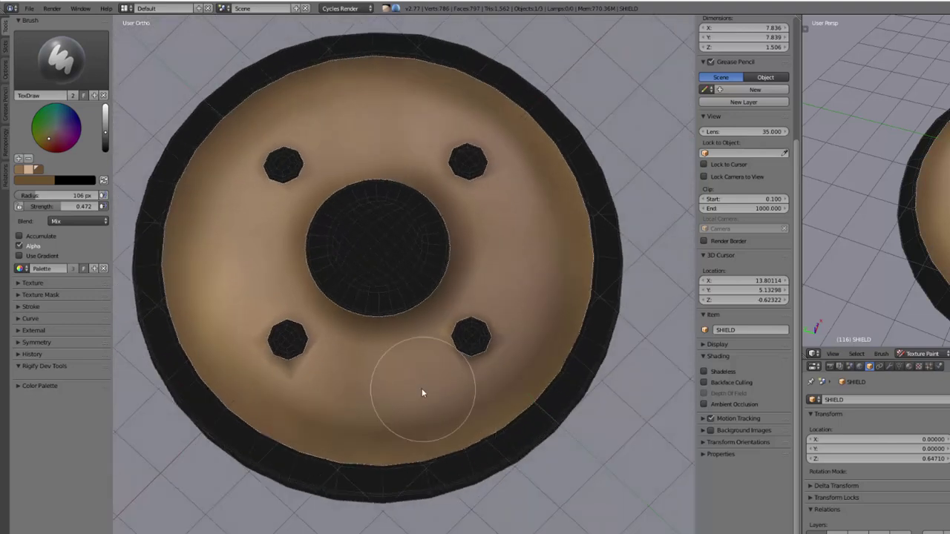
{"action": "middle_click_drag", "start_coordinate": [403, 346], "coordinate": [383, 325]}
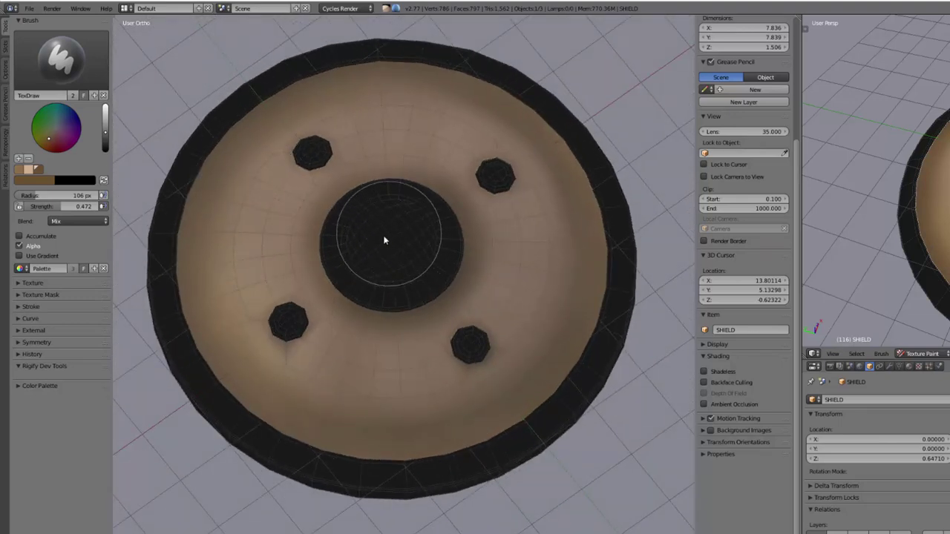
{"action": "key", "text": "l"}
{"action": "key", "text": "l"}
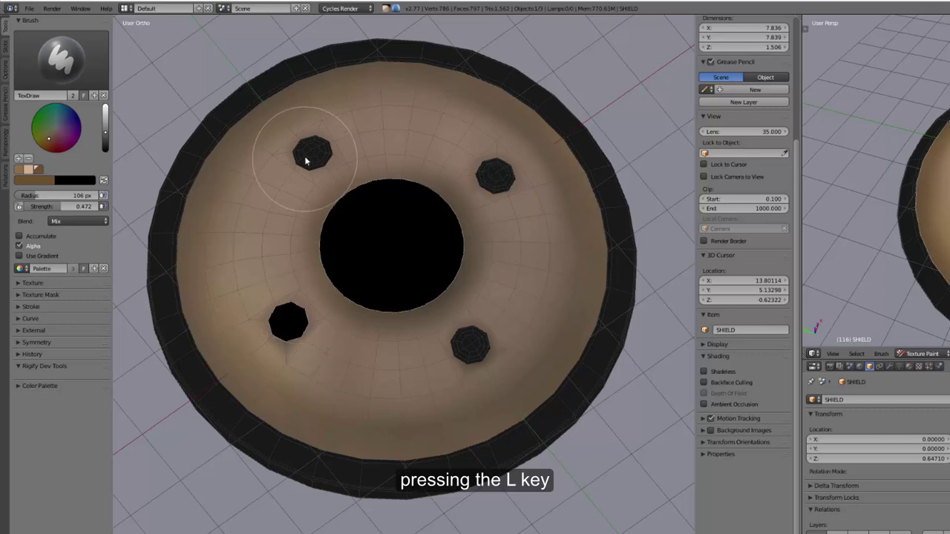
{"action": "key", "text": "l"}
{"action": "key", "text": "l"}
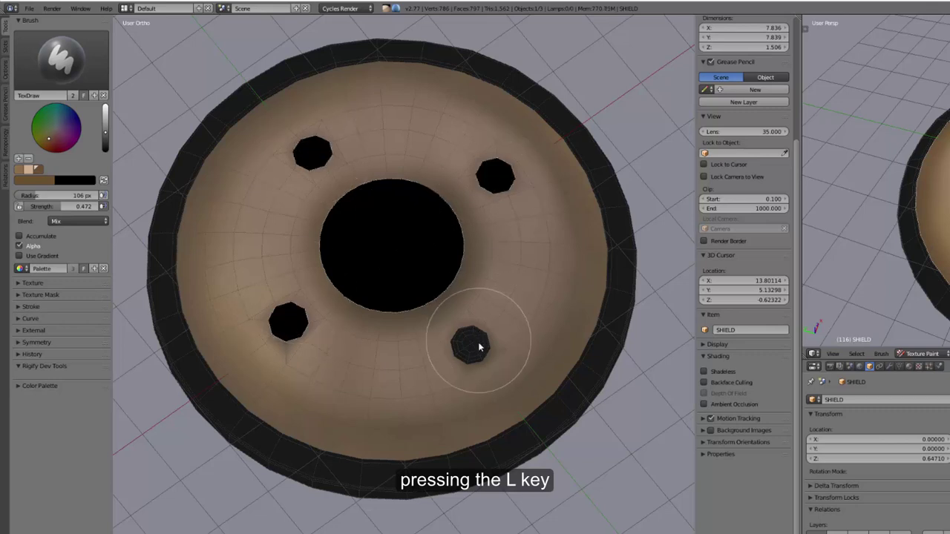
{"action": "key", "text": "l"}
{"action": "left_click_drag", "start_coordinate": [106, 128], "coordinate": [106, 123]}
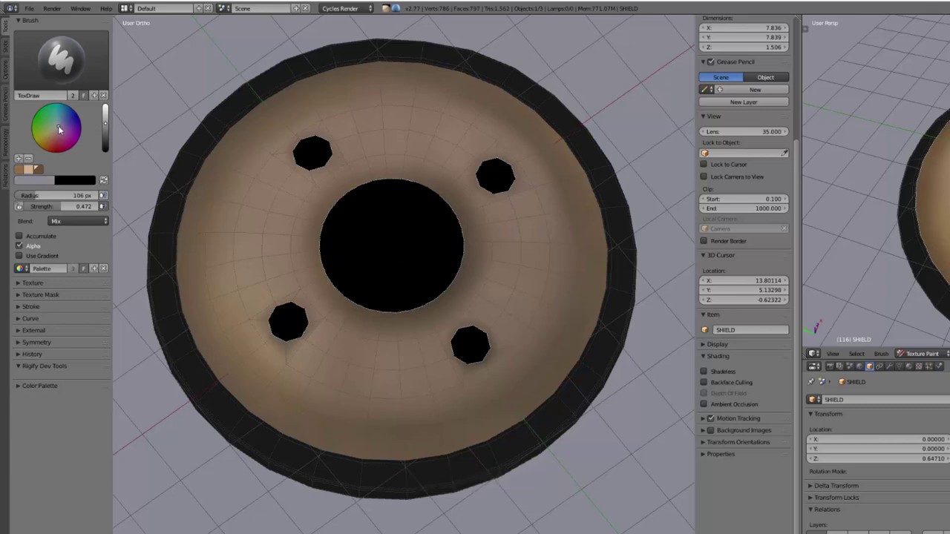
- Flood the masked hub and bolts using the Fill brush, then orbit to check them
{"action": "left_click", "coordinate": [60, 58]}
{"action": "left_click", "coordinate": [80, 141]}
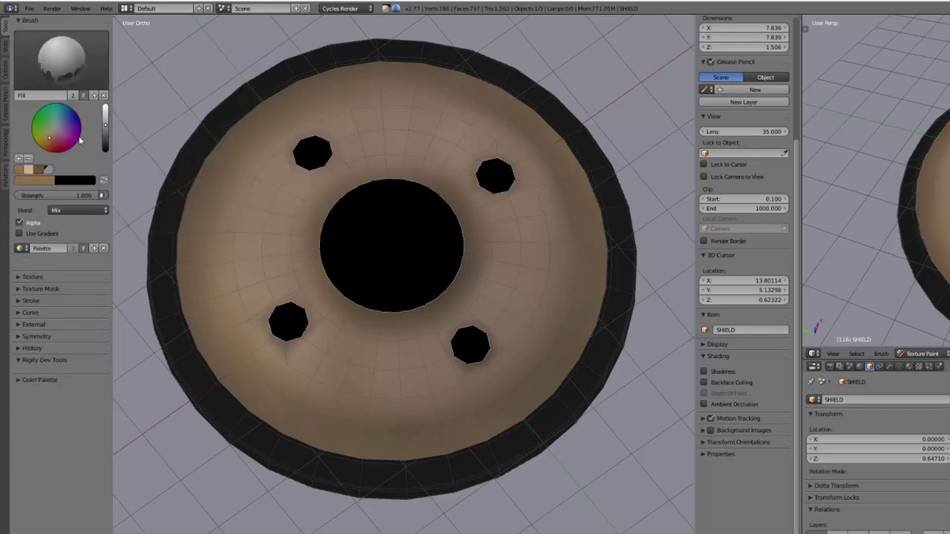
{"action": "left_click", "coordinate": [355, 261]}
{"action": "middle_click_drag", "start_coordinate": [355, 261], "coordinate": [416, 215]}
- Try full saturation in the colour picker, then bring it back to 0.100
{"action": "left_click", "coordinate": [45, 180]}
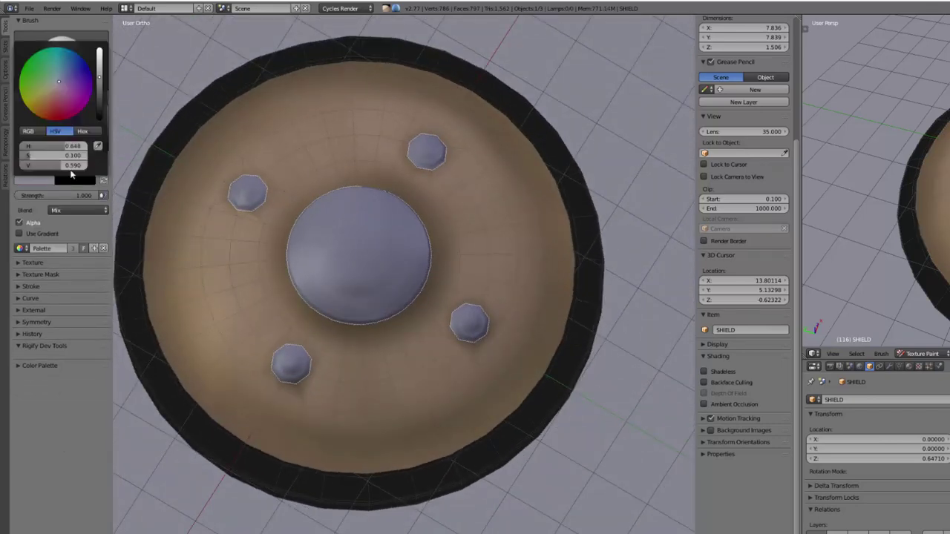
{"action": "left_click", "coordinate": [94, 84]}
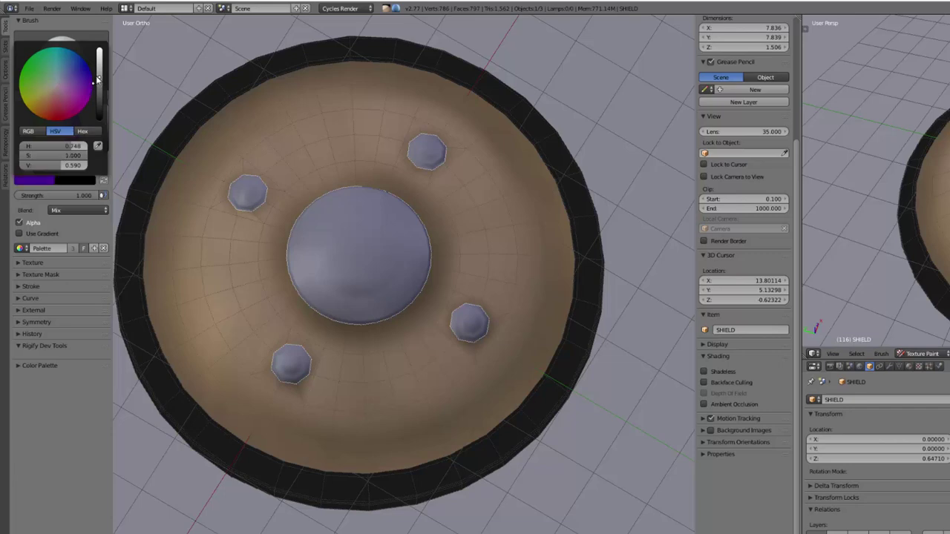
{"action": "left_click", "coordinate": [45, 180]}
{"action": "key", "text": "ctrl+z"}
- Paint brighter highlights onto the hub dome with TexDraw, then shrink the brush to 63 px
{"action": "left_click", "coordinate": [60, 59]}
{"action": "left_click", "coordinate": [45, 112]}
{"action": "scroll", "coordinate": [380, 241], "scroll_direction": "up", "scroll_amount": 1}
{"action": "middle_click_drag", "start_coordinate": [380, 242], "coordinate": [364, 227]}
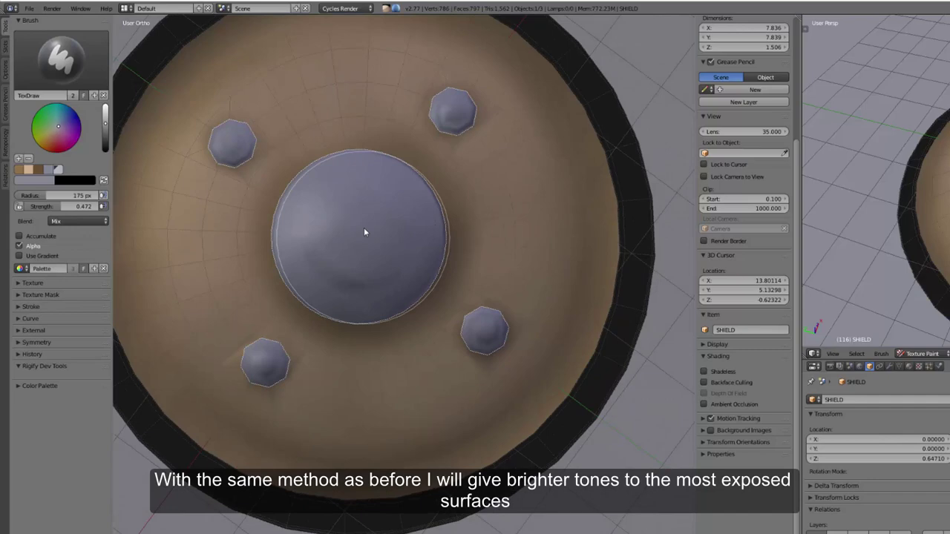
{"action": "left_click_drag", "start_coordinate": [325, 195], "coordinate": [356, 265]}
{"action": "middle_click_drag", "start_coordinate": [356, 265], "coordinate": [244, 350]}
{"action": "key", "text": "f"}
{"action": "left_click", "coordinate": [278, 382]}
- Resize the brush to 85 px while orbiting from the side back toward the top view
{"action": "mouse_move", "coordinate": [485, 317]}
{"action": "middle_mouse_down"}
{"action": "mouse_move", "coordinate": [455, 235]}
{"action": "mouse_move", "coordinate": [277, 276]}
{"action": "mouse_move", "coordinate": [359, 268]}
{"action": "mouse_move", "coordinate": [400, 320]}
{"action": "middle_mouse_up"}
{"action": "key", "text": "f"}
{"action": "middle_click_drag", "start_coordinate": [418, 351], "coordinate": [390, 293]}
{"action": "key", "text": "f"}
{"action": "left_click", "coordinate": [378, 377]}
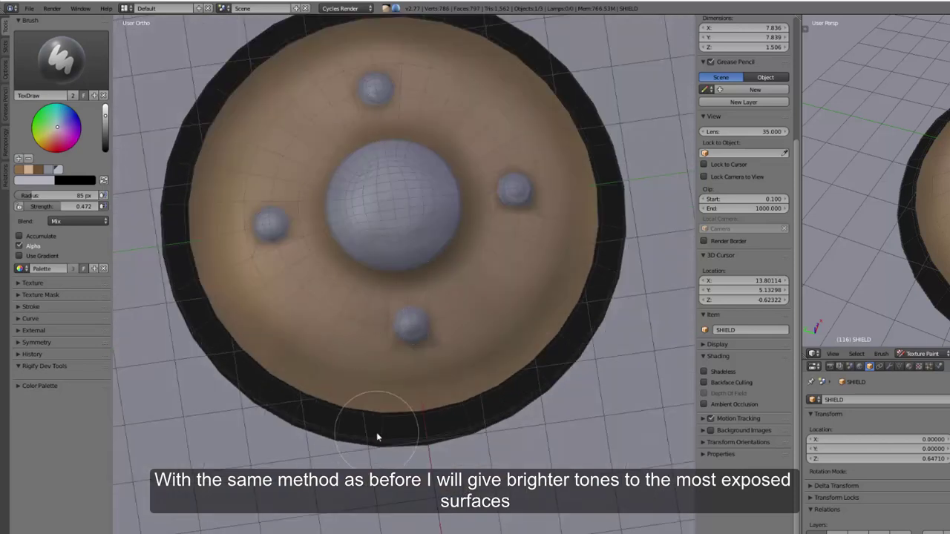
{"action": "middle_click_drag", "start_coordinate": [377, 377], "coordinate": [349, 386]}
- Adjust the colour to a light grey-beige and Fill the black outer rim with it
{"action": "left_click", "coordinate": [58, 134]}
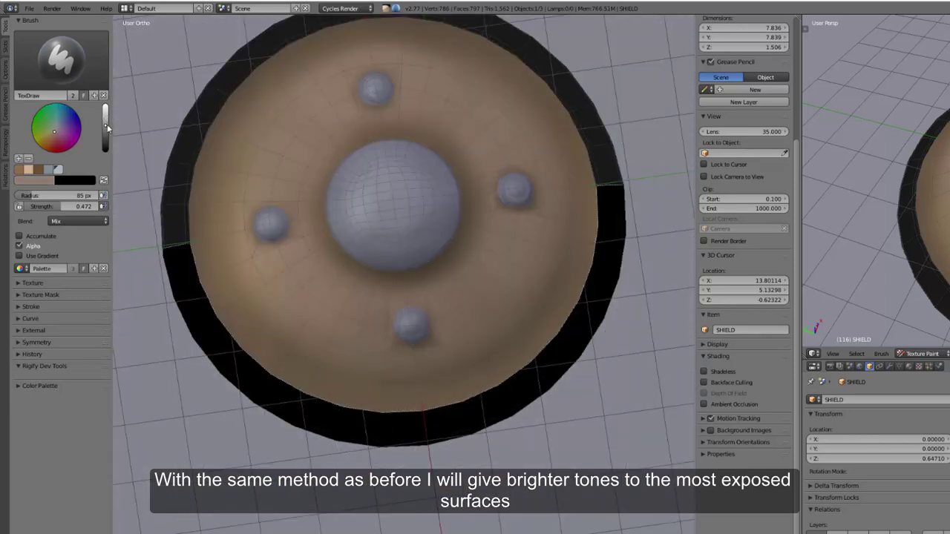
{"action": "left_click", "coordinate": [33, 181]}
{"action": "left_click_drag", "start_coordinate": [40, 146], "coordinate": [67, 146]}
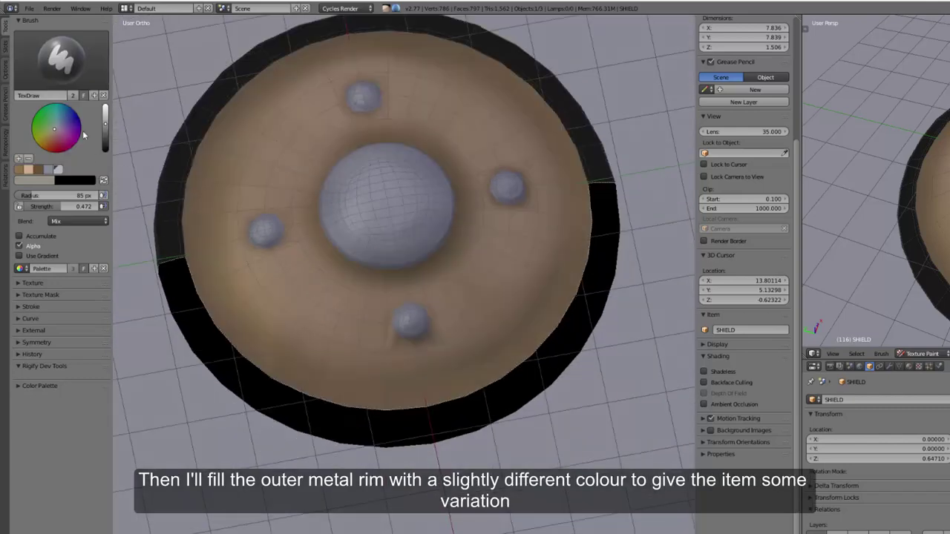
{"action": "left_click", "coordinate": [64, 195]}
{"action": "mouse_move", "coordinate": [309, 312]}
{"action": "middle_mouse_down"}
{"action": "mouse_move", "coordinate": [311, 379]}
{"action": "mouse_move", "coordinate": [140, 312]}
{"action": "middle_mouse_up"}
{"action": "left_click", "coordinate": [309, 372]}
{"action": "left_click", "coordinate": [140, 312]}
{"action": "mouse_move", "coordinate": [351, 430]}
{"action": "middle_mouse_down"}
{"action": "mouse_move", "coordinate": [196, 249]}
{"action": "mouse_move", "coordinate": [258, 324]}
{"action": "mouse_move", "coordinate": [223, 245]}
{"action": "middle_mouse_up"}
- Return to TexDraw with a 28 px radius and briefly toggle shadeless display
{"action": "left_click", "coordinate": [61, 58]}
{"action": "left_click", "coordinate": [149, 111]}
{"action": "left_click", "coordinate": [34, 180]}
{"action": "mouse_move", "coordinate": [297, 349]}
{"action": "middle_mouse_down"}
{"action": "mouse_move", "coordinate": [376, 422]}
{"action": "mouse_move", "coordinate": [375, 385]}
{"action": "mouse_move", "coordinate": [456, 383]}
{"action": "mouse_move", "coordinate": [400, 368]}
{"action": "mouse_move", "coordinate": [384, 332]}
{"action": "mouse_move", "coordinate": [445, 361]}
{"action": "mouse_move", "coordinate": [416, 365]}
{"action": "mouse_move", "coordinate": [435, 344]}
{"action": "mouse_move", "coordinate": [505, 328]}
{"action": "mouse_move", "coordinate": [363, 360]}
{"action": "mouse_move", "coordinate": [369, 323]}
{"action": "mouse_move", "coordinate": [547, 285]}
{"action": "mouse_move", "coordinate": [571, 297]}
{"action": "middle_mouse_up"}
{"action": "key", "text": "f"}
{"action": "left_click", "coordinate": [377, 415]}
{"action": "key", "text": "f"}
{"action": "left_click", "coordinate": [505, 328]}
{"action": "left_click", "coordinate": [704, 371]}
{"action": "left_click", "coordinate": [703, 371]}
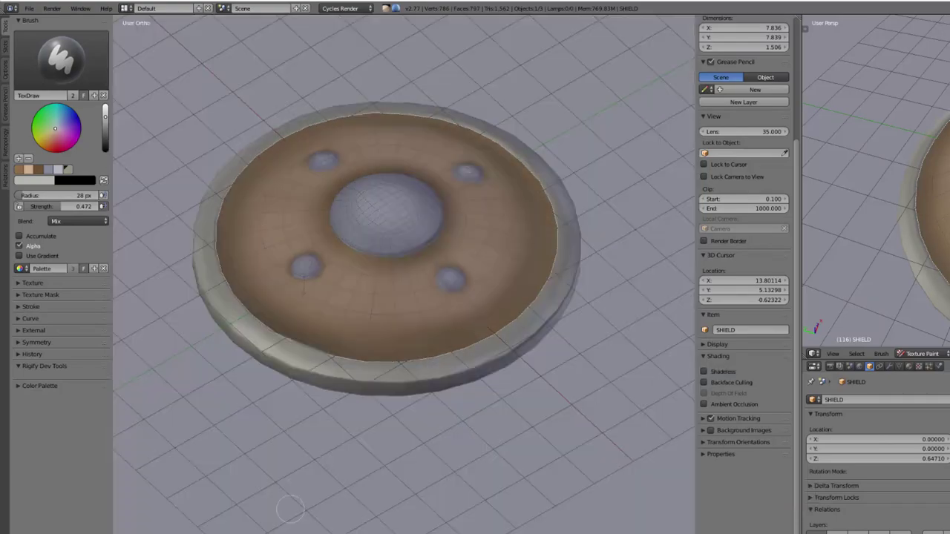
- Show the texture in the image editor and save it as SHIELD-BASE-COLOUR.png with Alt+S
{"action": "left_click", "coordinate": [13, 532]}
{"action": "left_click", "coordinate": [37, 528]}
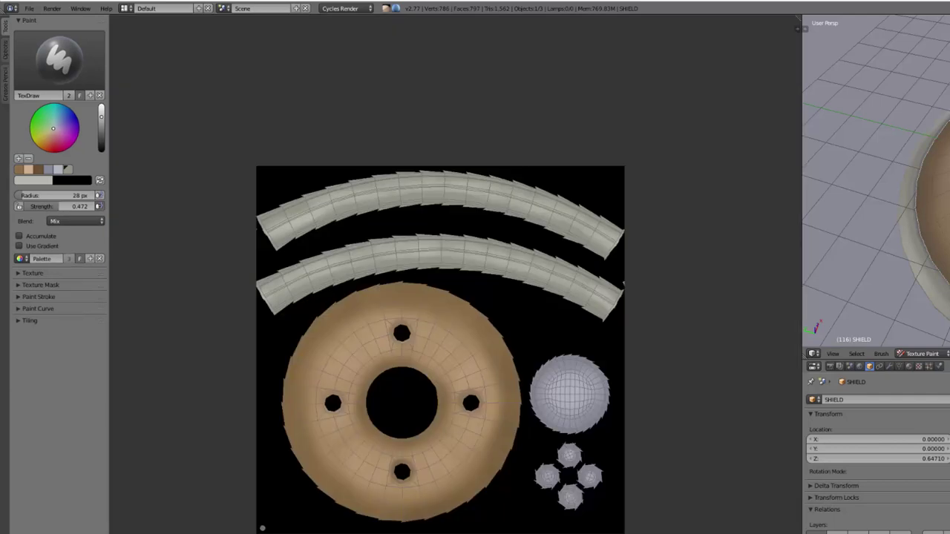
{"action": "scroll", "coordinate": [383, 472], "scroll_direction": "up", "scroll_amount": 2}
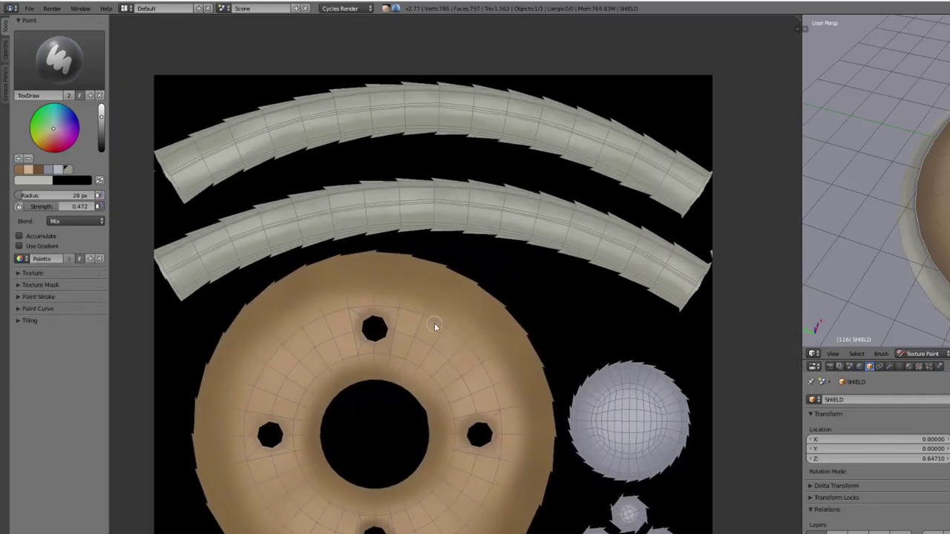
{"action": "key", "text": "alt+s"}
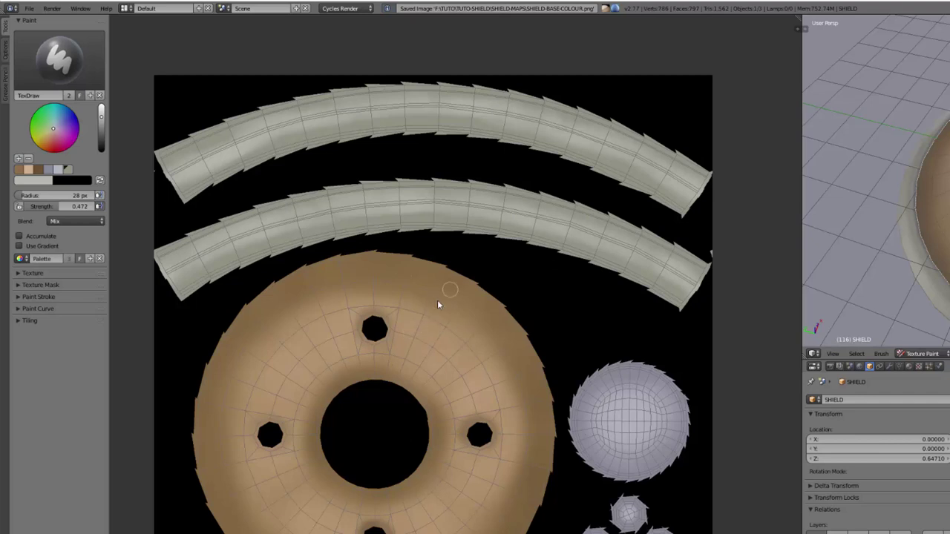
{"action": "left_click", "coordinate": [9, 514]}
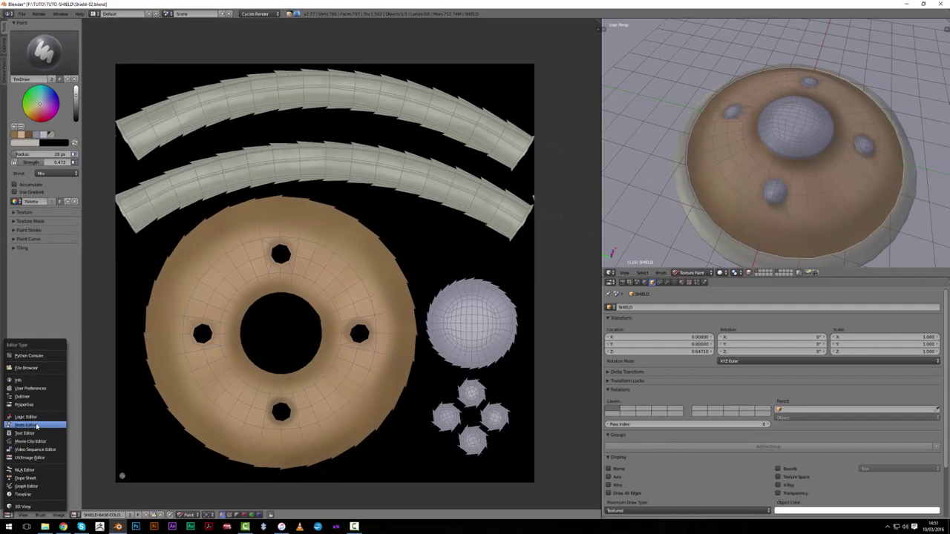
- In the Node Editor, move the Image Texture node to the upper left and widen it
{"action": "left_click", "coordinate": [37, 424]}
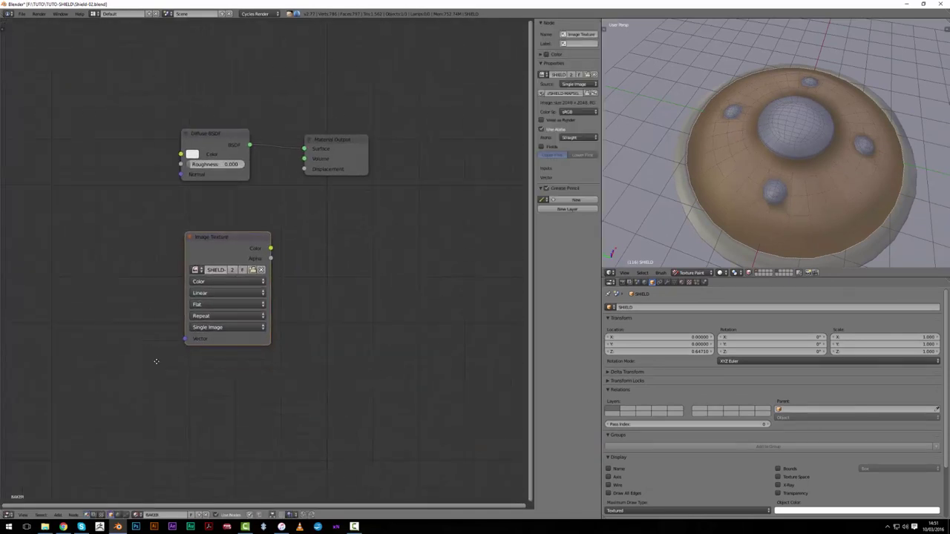
{"action": "scroll", "coordinate": [155, 361], "scroll_direction": "down", "scroll_amount": 3}
{"action": "left_click_drag", "start_coordinate": [289, 284], "coordinate": [115, 218]}
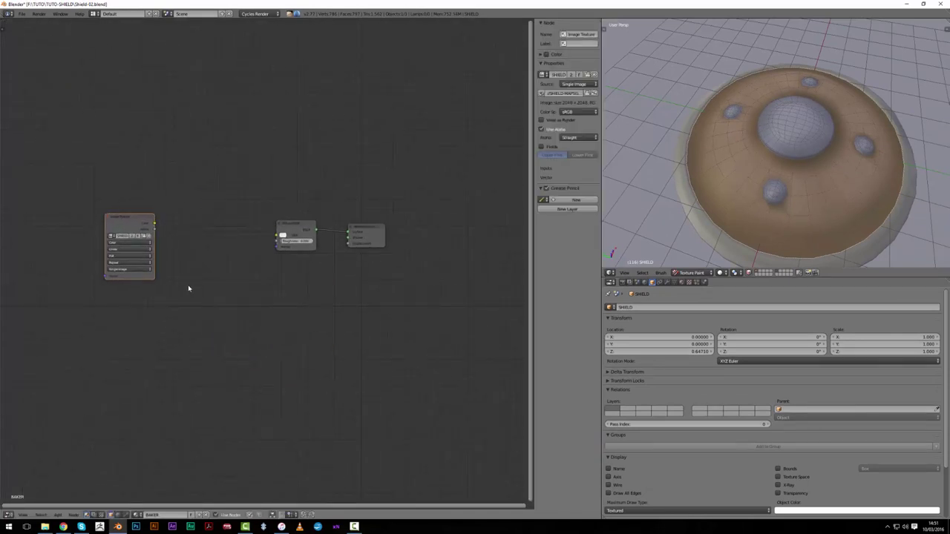
{"action": "left_click_drag", "start_coordinate": [155, 275], "coordinate": [192, 278]}
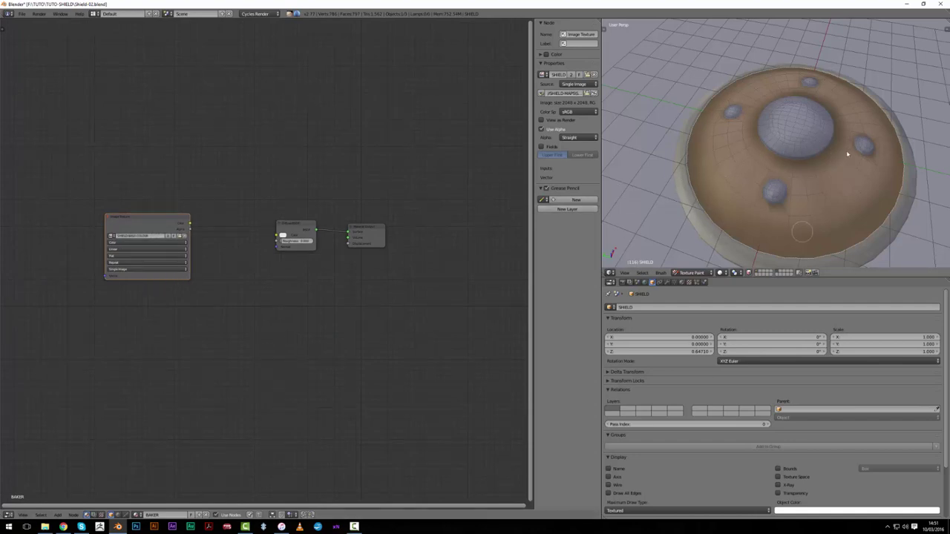
{"action": "middle_click_drag", "start_coordinate": [713, 220], "coordinate": [735, 223]}
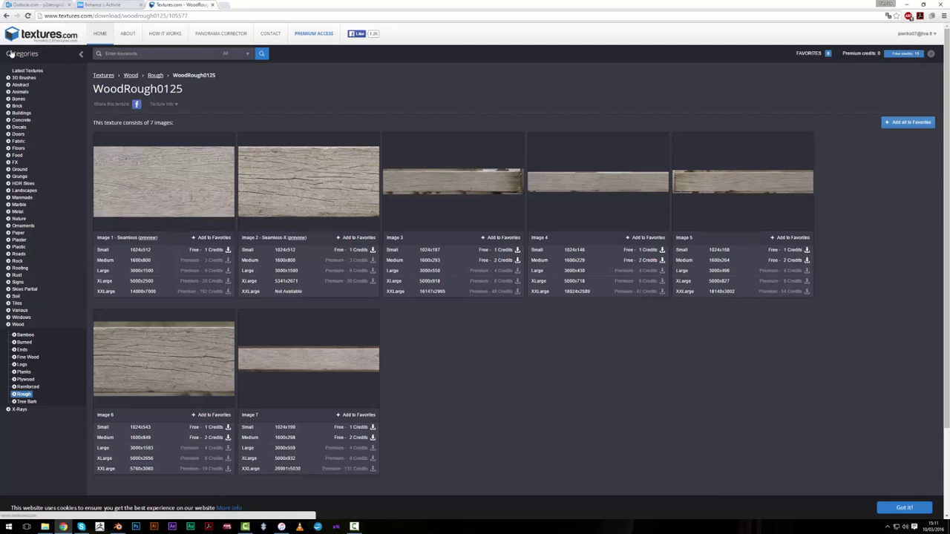
- Download the small WoodRough0125 image, then open the WoodRough0021 page from the Rough category
{"action": "left_click", "coordinate": [228, 250]}
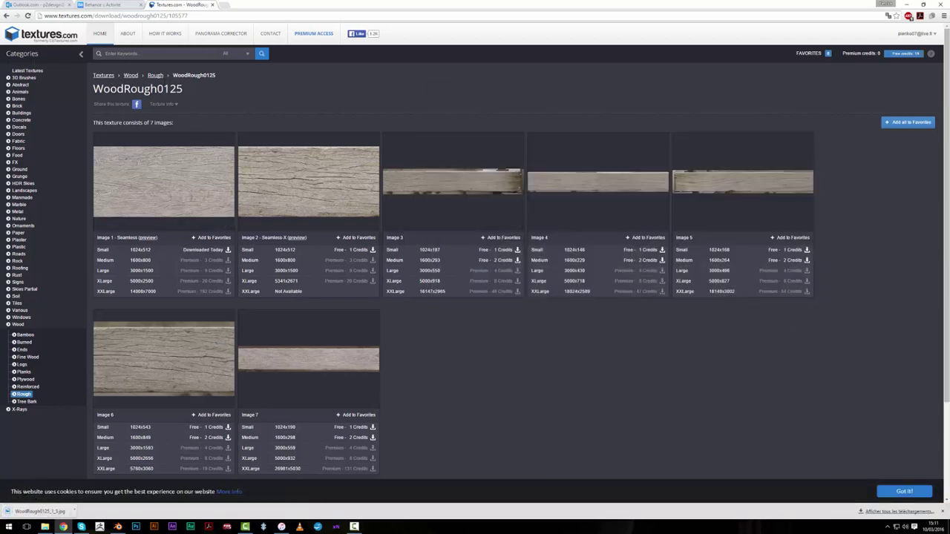
{"action": "left_click", "coordinate": [157, 77]}
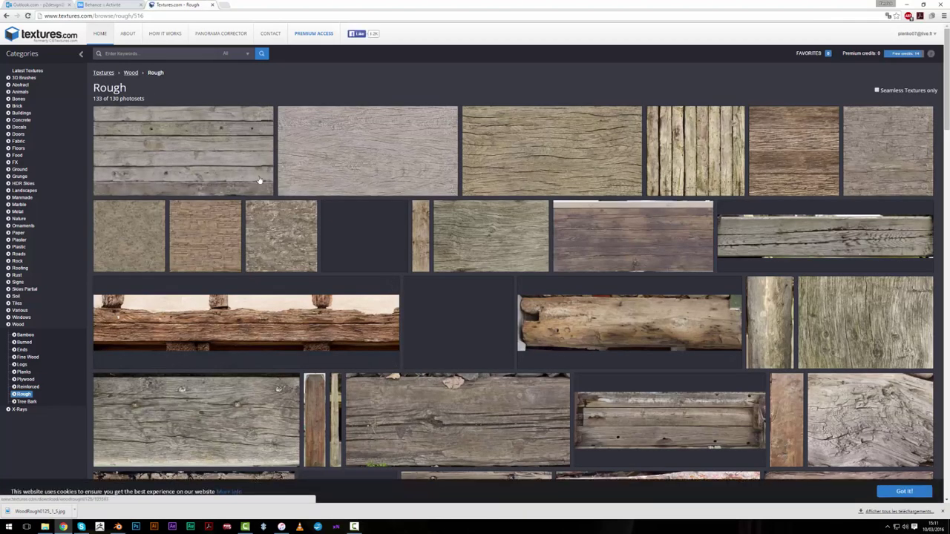
{"action": "left_click", "coordinate": [912, 162]}
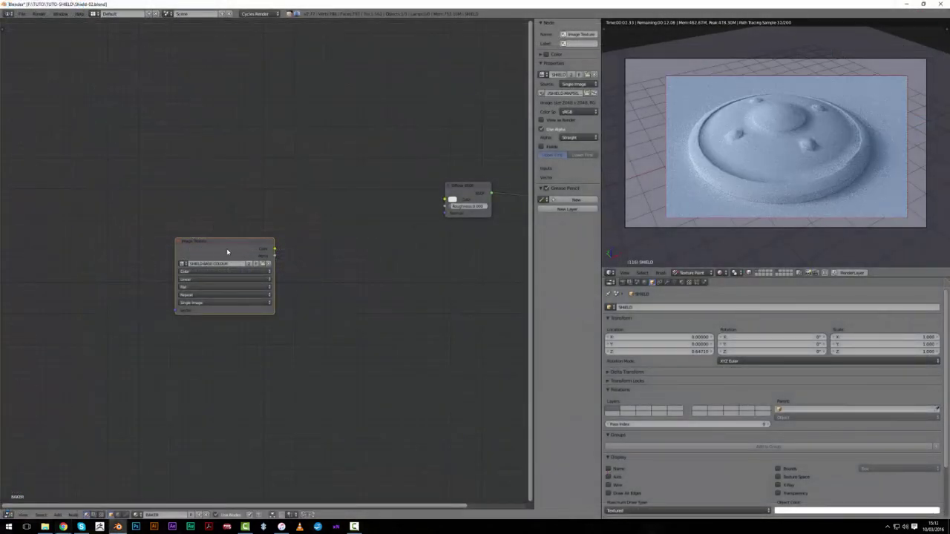
- Preview the Image Texture colour on the shield, check its UV map, and move the node up-right
{"action": "left_click", "coordinate": [230, 247], "text": "ctrl+shift"}
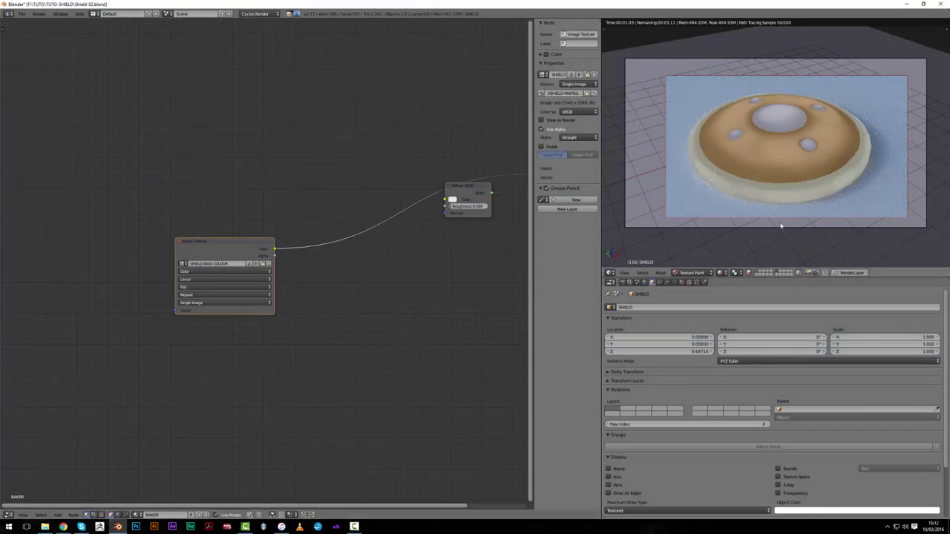
{"action": "middle_click_drag", "start_coordinate": [360, 280], "coordinate": [276, 270]}
{"action": "left_click", "coordinate": [676, 284]}
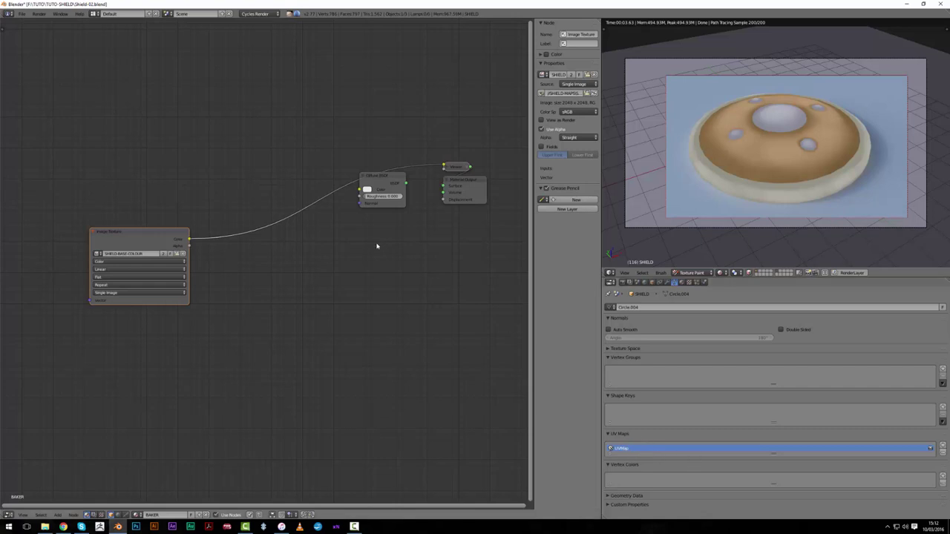
{"action": "left_click_drag", "start_coordinate": [146, 244], "coordinate": [166, 236]}
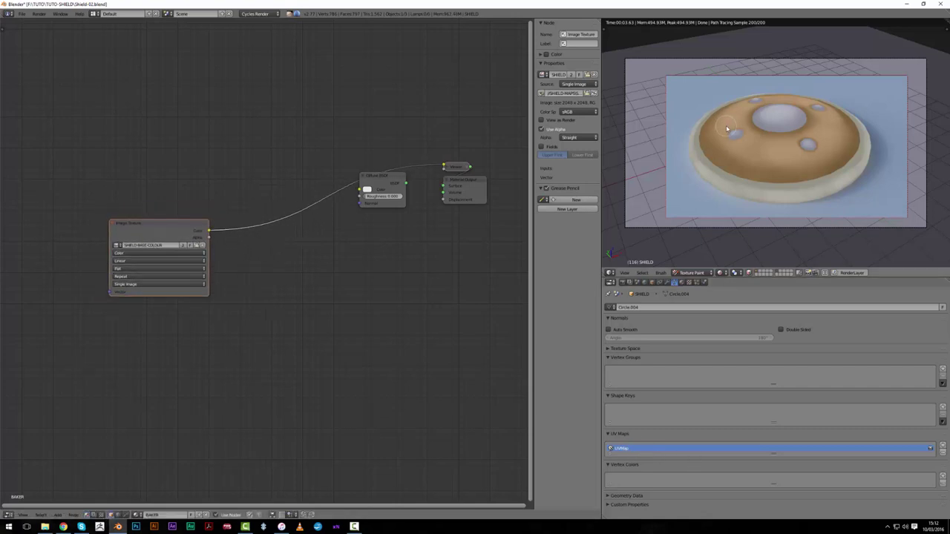
- Switch the shield to Object Mode and connect the Diffuse BSDF to the Material Output
{"action": "left_click", "coordinate": [695, 272]}
{"action": "left_click", "coordinate": [694, 263]}
{"action": "left_click_drag", "start_coordinate": [388, 188], "coordinate": [339, 211]}
{"action": "left_click", "coordinate": [341, 243], "text": "ctrl+shift"}
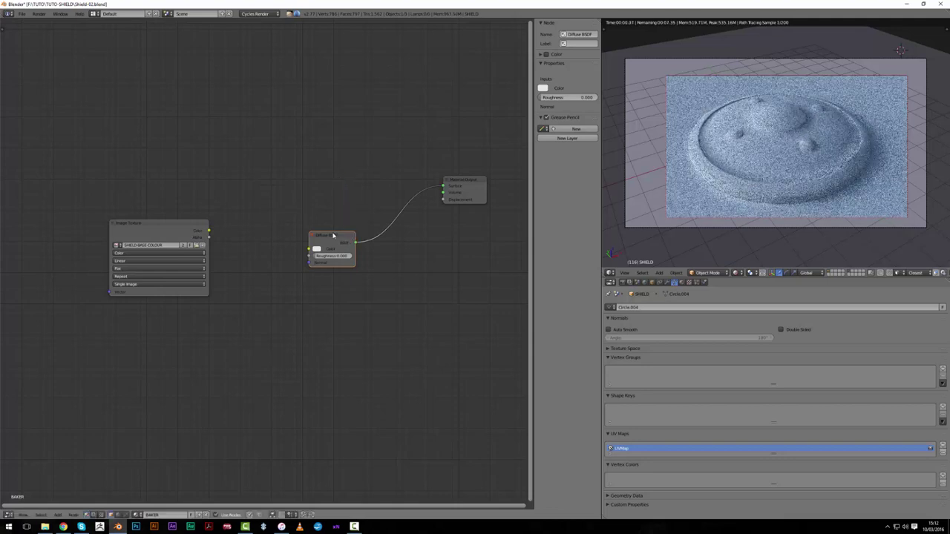
{"action": "left_click_drag", "start_coordinate": [332, 249], "coordinate": [332, 206]}
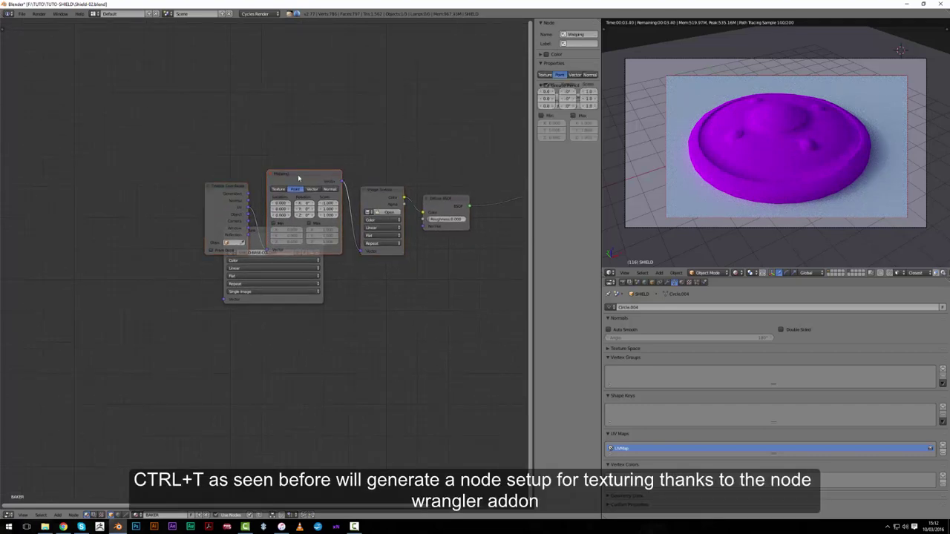
- Move the texture nodes up-left and connect the base colour image to Diffuse BSDF Color
{"action": "left_click", "coordinate": [395, 198], "text": "shift"}
{"action": "left_click", "coordinate": [253, 222], "text": "shift"}
{"action": "key", "text": "g"}
{"action": "left_click", "coordinate": [196, 137]}
{"action": "middle_click_drag", "start_coordinate": [338, 230], "coordinate": [235, 225]}
{"action": "left_click_drag", "start_coordinate": [221, 234], "coordinate": [320, 206]}
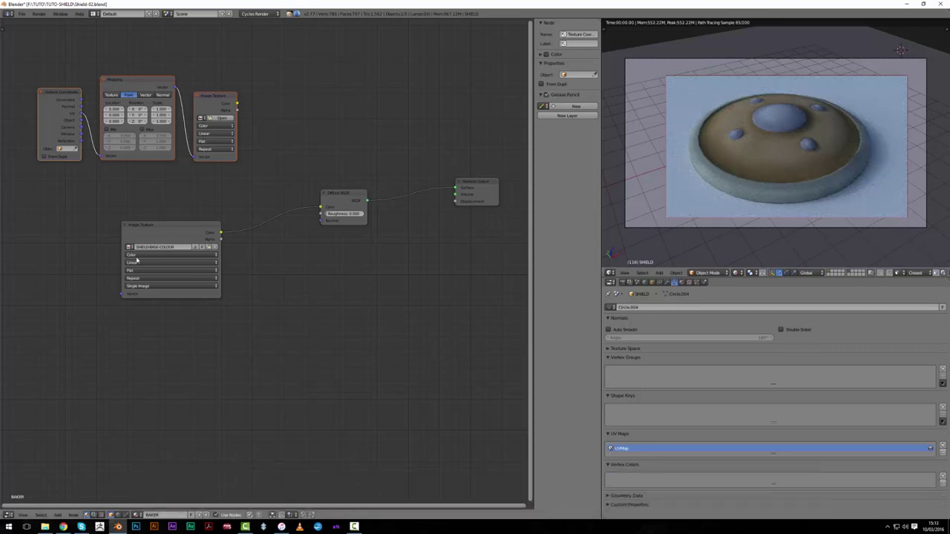
- Reposition the Texture Coordinate and base colour nodes, then select the Mapping and empty image nodes
{"action": "left_click", "coordinate": [64, 111]}
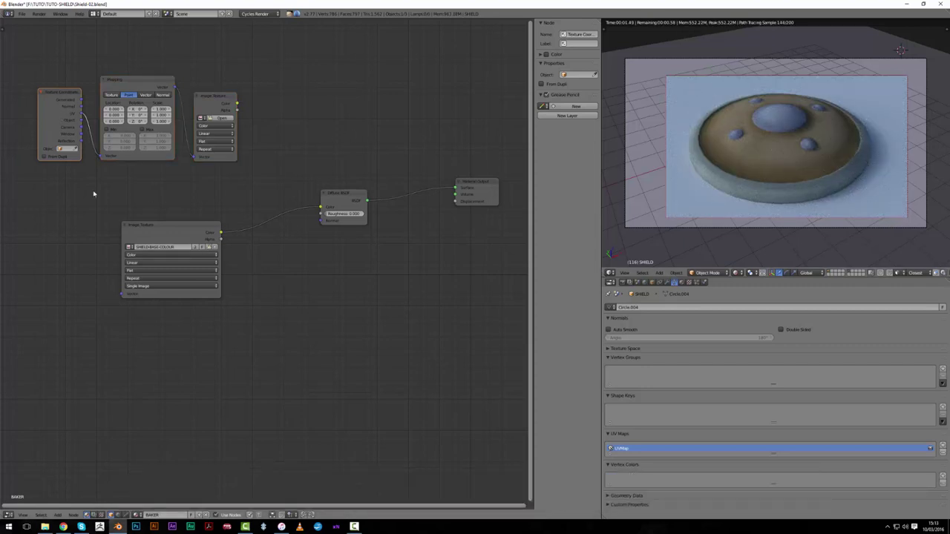
{"action": "middle_click_drag", "start_coordinate": [117, 245], "coordinate": [280, 247]}
{"action": "left_click_drag", "start_coordinate": [236, 116], "coordinate": [116, 213]}
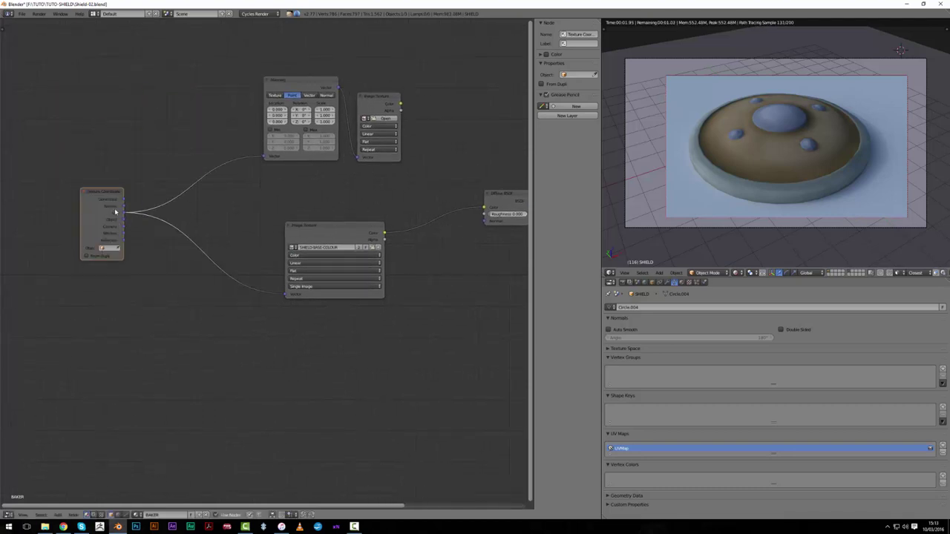
{"action": "left_click", "coordinate": [303, 233]}
{"action": "left_click_drag", "start_coordinate": [328, 239], "coordinate": [255, 273]}
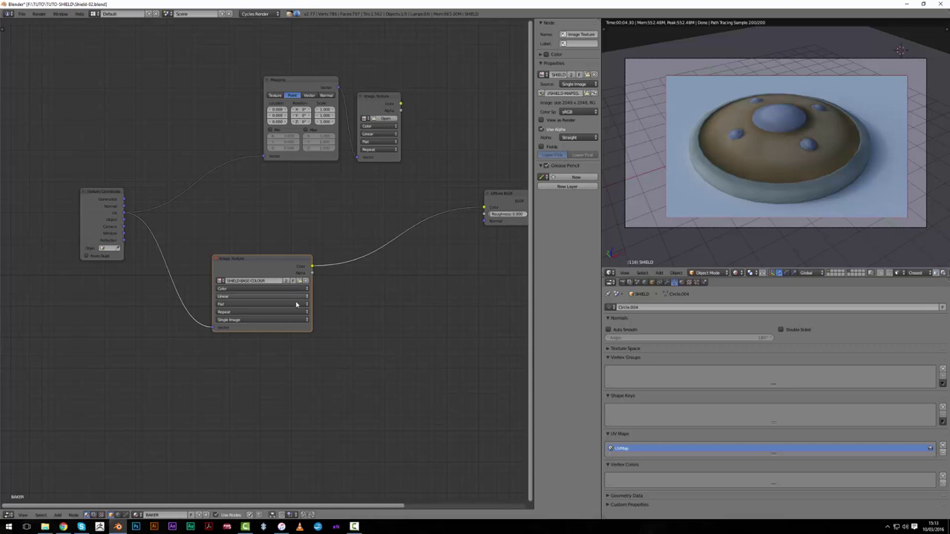
{"action": "middle_click_drag", "start_coordinate": [266, 282], "coordinate": [229, 301]}
{"action": "middle_click_drag", "start_coordinate": [426, 363], "coordinate": [419, 330]}
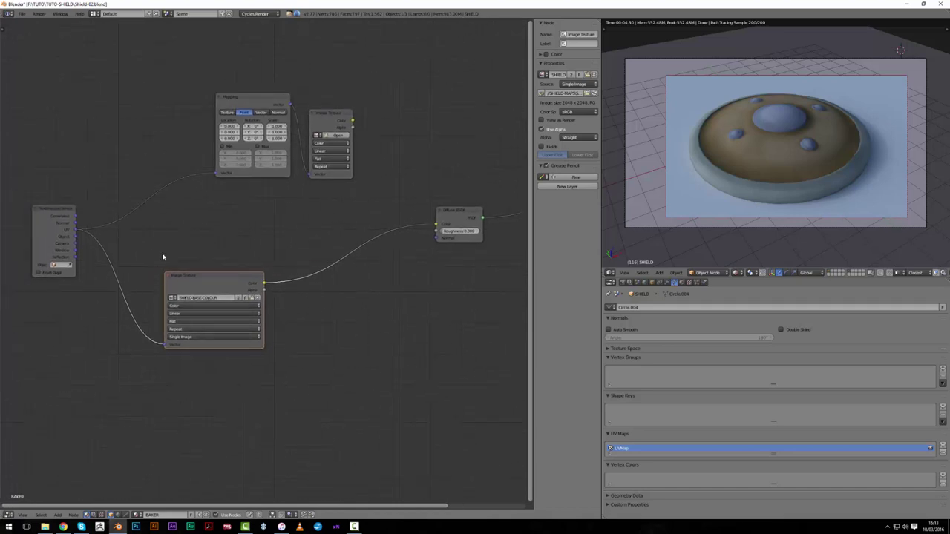
{"action": "left_click", "coordinate": [257, 109]}
{"action": "left_click", "coordinate": [326, 115], "text": "shift"}
- Delete the Mapping and empty image nodes and duplicate the base colour image node above it
{"action": "key", "text": "x"}
{"action": "middle_click_drag", "start_coordinate": [259, 228], "coordinate": [293, 248]}
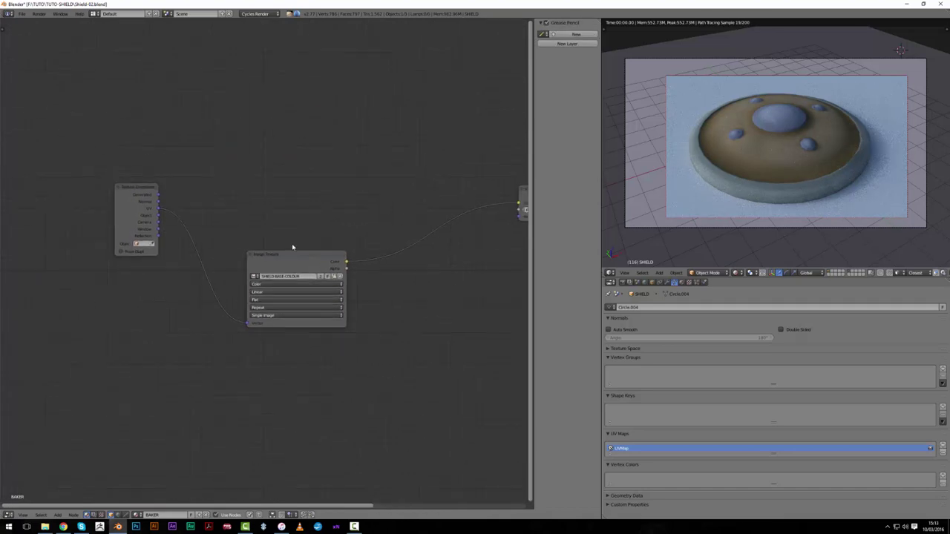
{"action": "left_click", "coordinate": [289, 260]}
{"action": "key", "text": "shift+d"}
{"action": "left_click", "coordinate": [292, 138]}
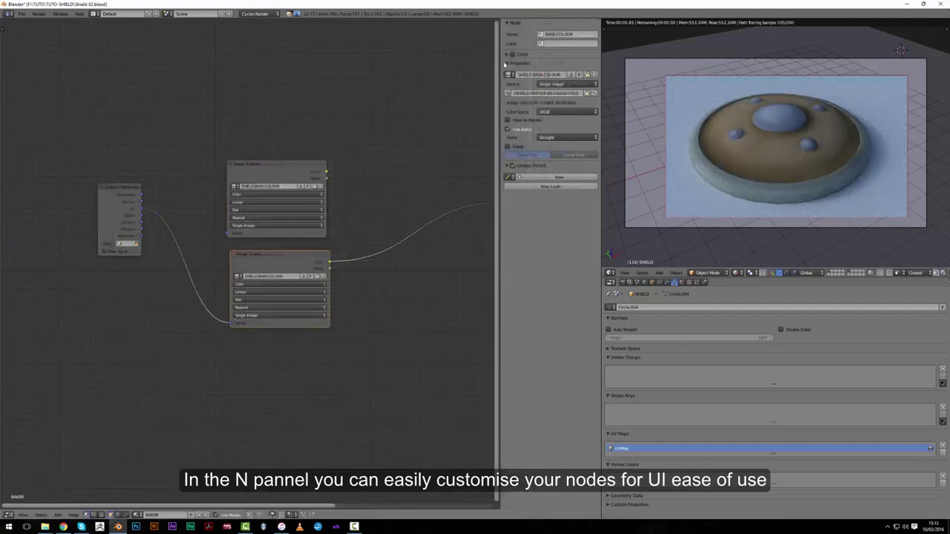
- Give the base colour node a custom yellow-orange node colour
{"action": "left_click", "coordinate": [510, 55]}
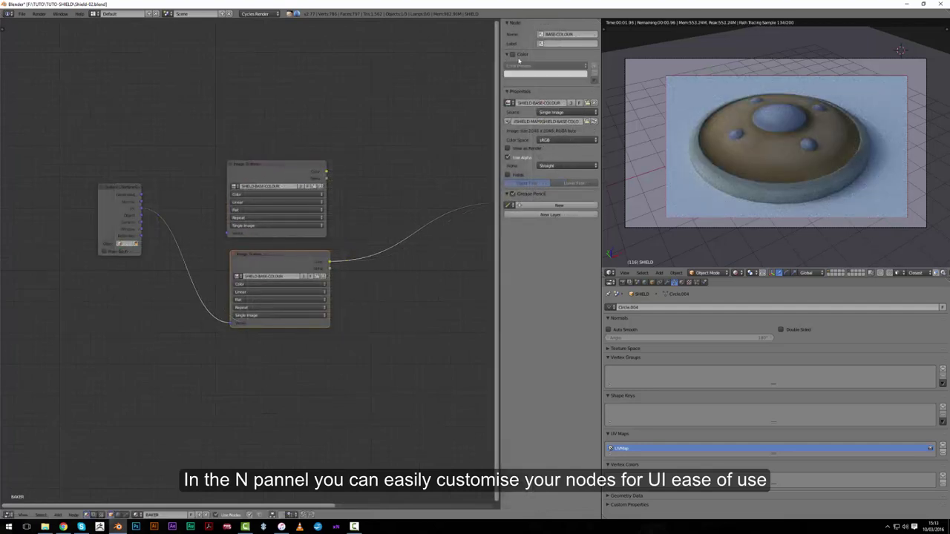
{"action": "left_click", "coordinate": [512, 55]}
{"action": "left_click", "coordinate": [522, 74]}
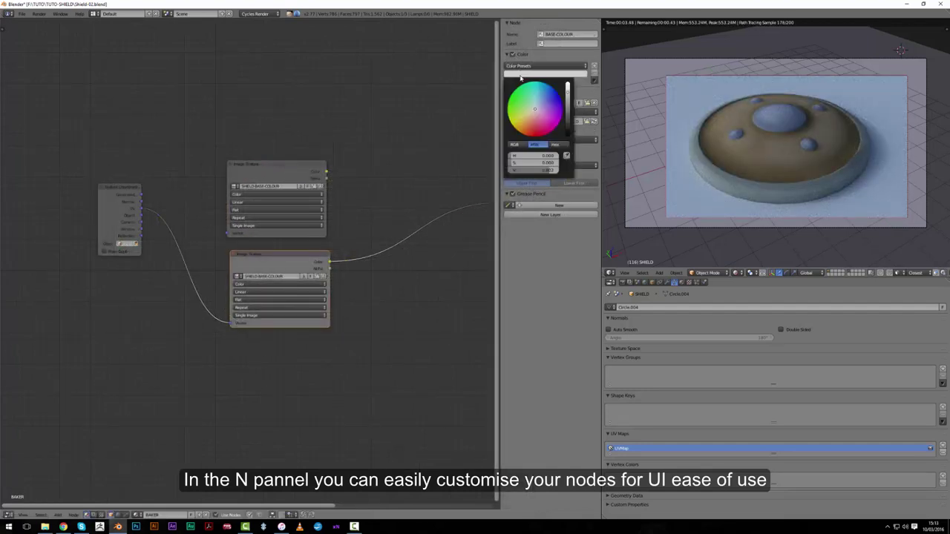
{"action": "left_click", "coordinate": [530, 118]}
{"action": "left_click_drag", "start_coordinate": [526, 119], "coordinate": [566, 83]}
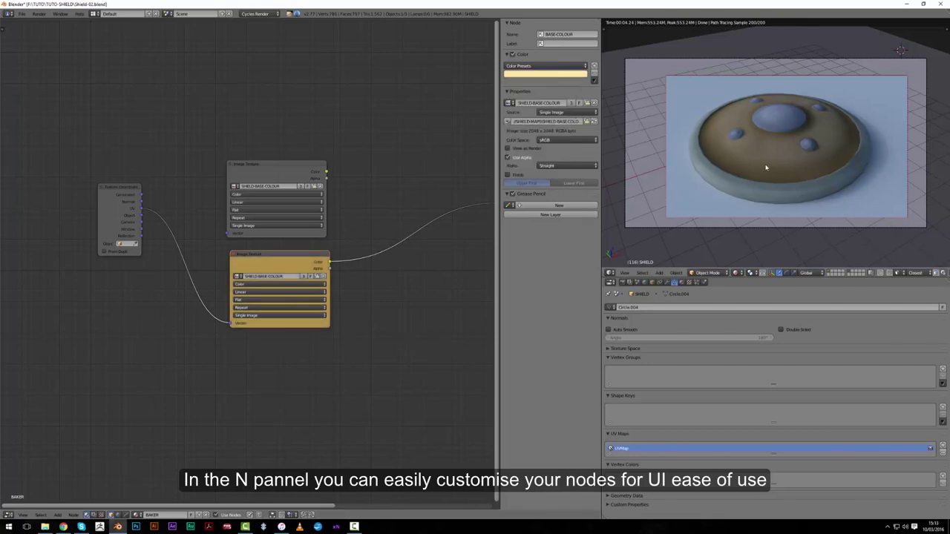
{"action": "middle_click_drag", "start_coordinate": [277, 192], "coordinate": [259, 203]}
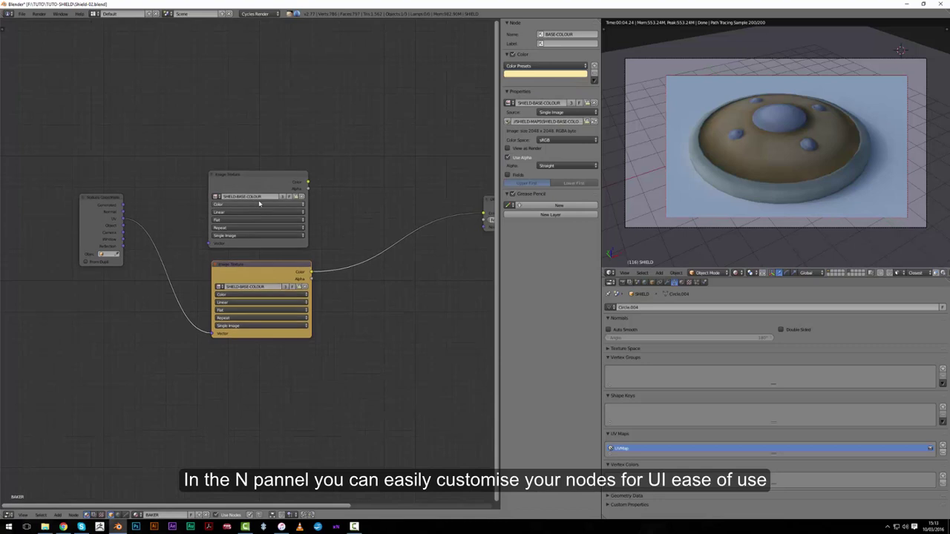
- Load WoodRough0021_1_5.jpg into the top image node and preview the wood on the shield
{"action": "left_click", "coordinate": [299, 198]}
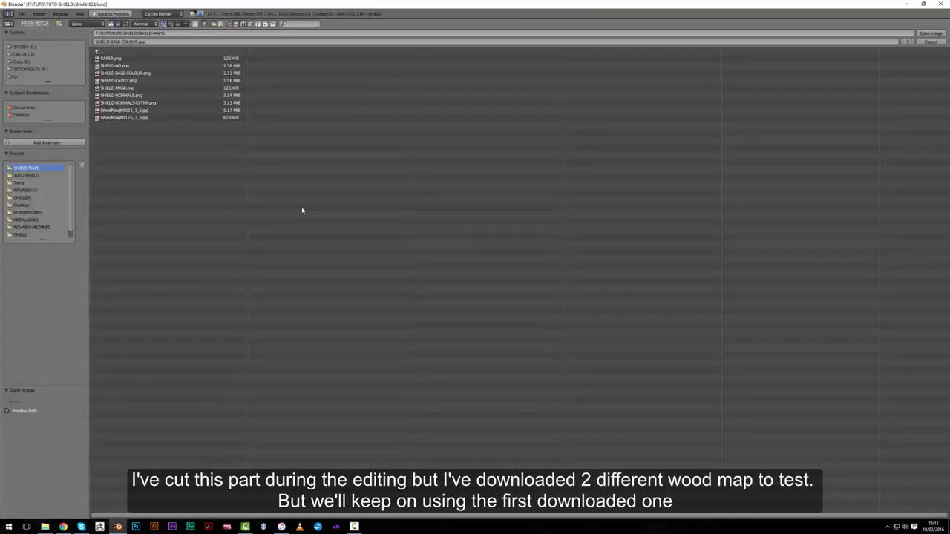
{"action": "left_click", "coordinate": [132, 112]}
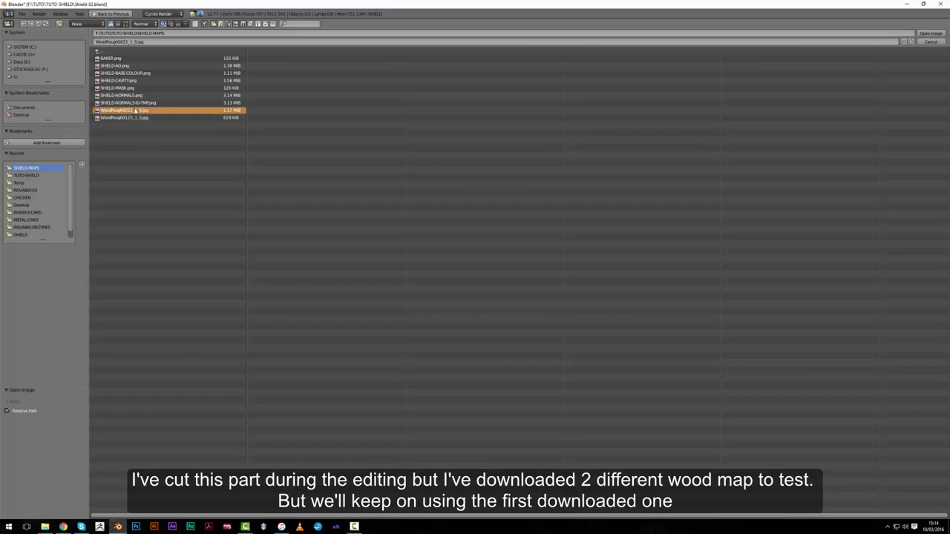
{"action": "double_click", "coordinate": [125, 110]}
{"action": "left_click", "coordinate": [271, 163], "text": "ctrl+shift"}
{"action": "scroll", "coordinate": [271, 167], "scroll_direction": "up", "scroll_amount": 1}
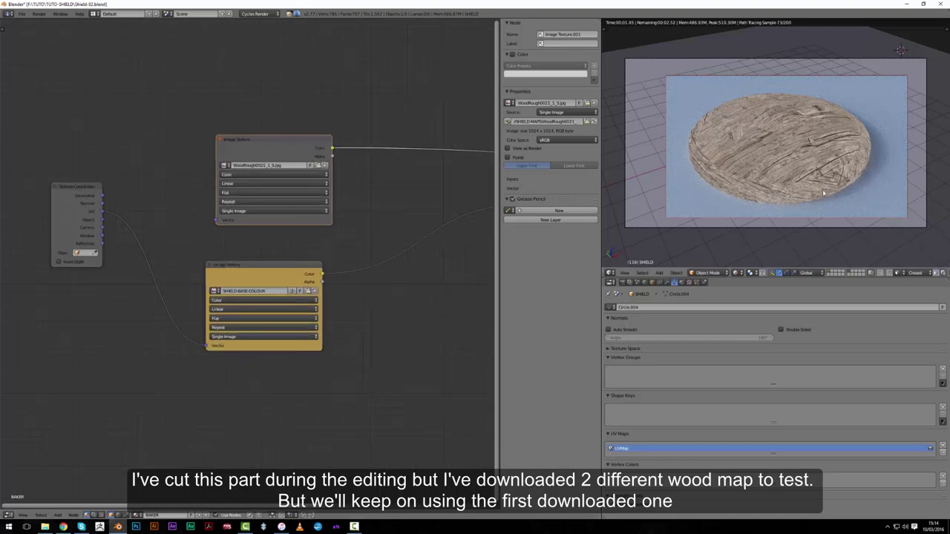
{"action": "scroll", "coordinate": [822, 193], "scroll_direction": "up", "scroll_amount": 2}
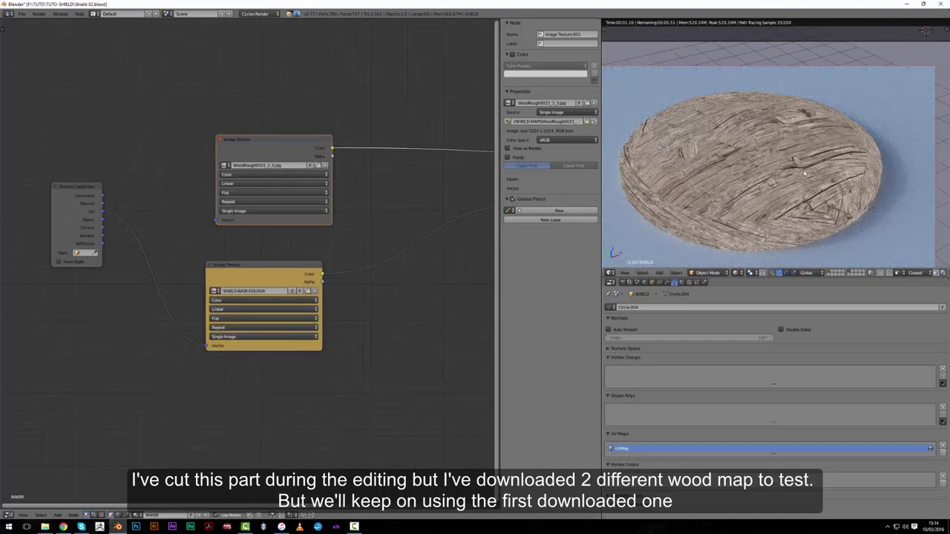
{"action": "scroll", "coordinate": [247, 165], "scroll_direction": "down", "scroll_amount": 1}
{"action": "middle_click_drag", "start_coordinate": [263, 165], "coordinate": [261, 203]}
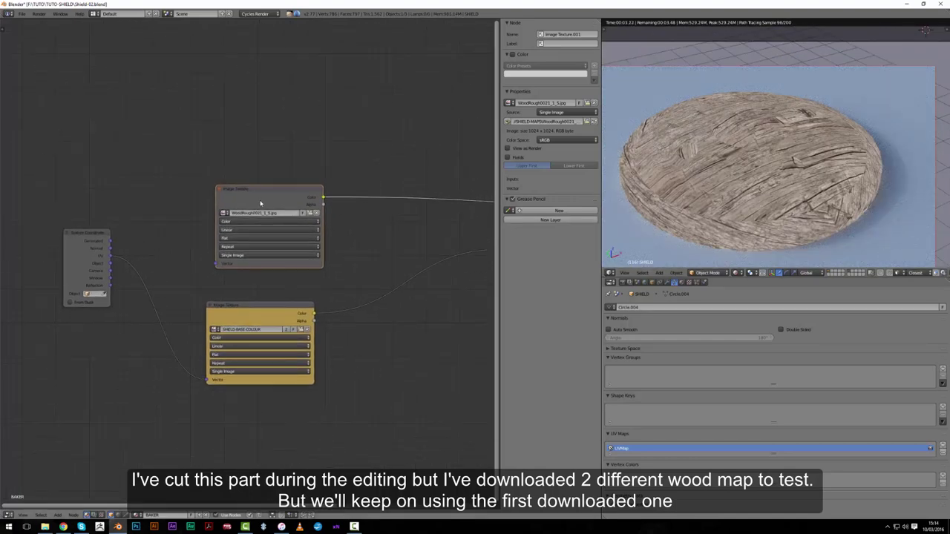
- Duplicate the wood node above and load WoodRough0125_1_5 into the copy
{"action": "key", "text": "shift+d"}
{"action": "left_click", "coordinate": [264, 104]}
{"action": "left_click", "coordinate": [310, 117]}
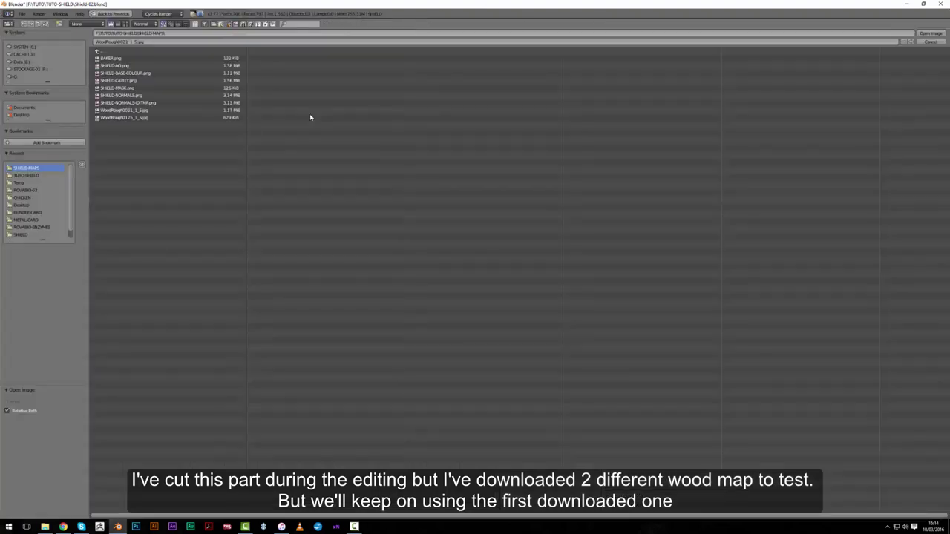
{"action": "left_click", "coordinate": [175, 118]}
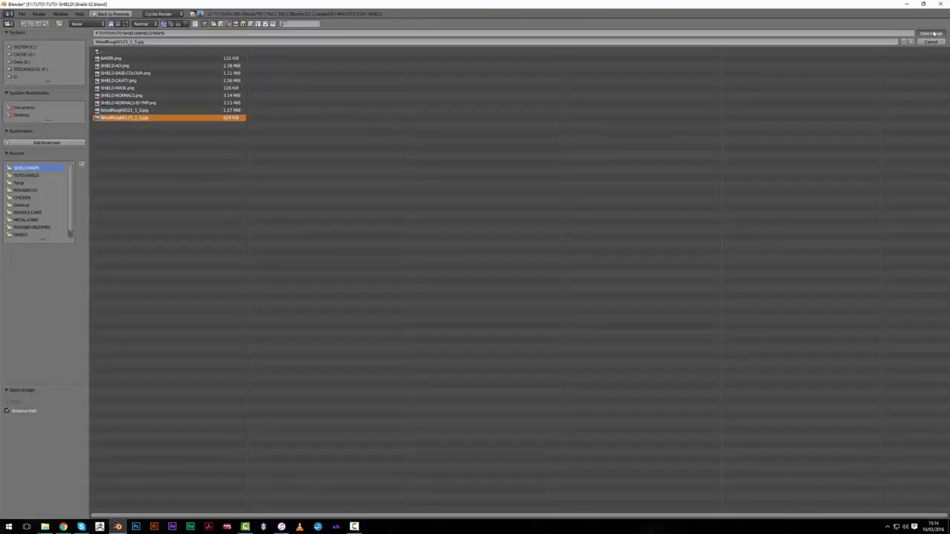
{"action": "key", "text": "Return"}
{"action": "scroll", "coordinate": [258, 193], "scroll_direction": "down", "scroll_amount": 2}
{"action": "middle_click_drag", "start_coordinate": [166, 249], "coordinate": [287, 203]}
- Add a Mapping node and connect the Texture Coordinate UV output into it
{"action": "left_click_drag", "start_coordinate": [243, 209], "coordinate": [64, 252]}
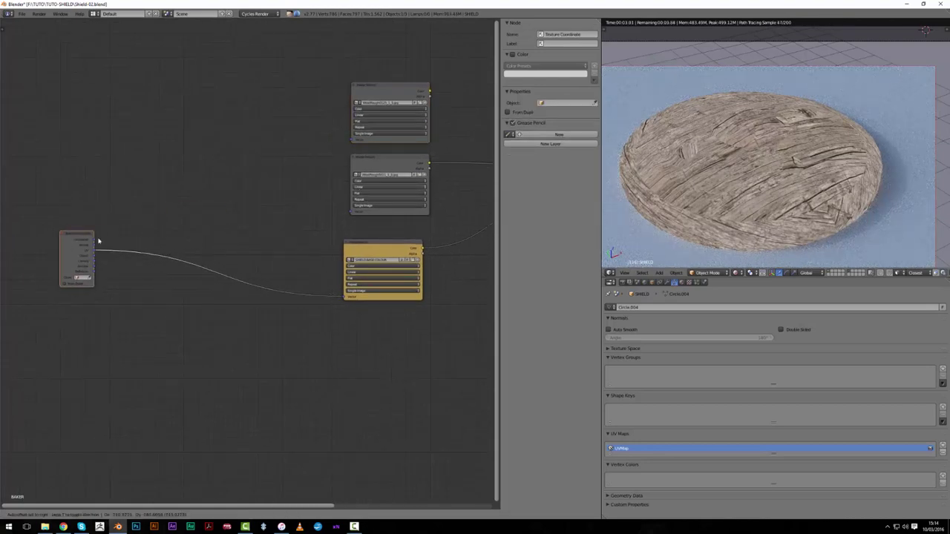
{"action": "scroll", "coordinate": [161, 214], "scroll_direction": "up", "scroll_amount": 1}
{"action": "key", "text": "shift+a"}
{"action": "mouse_move", "coordinate": [150, 238]}
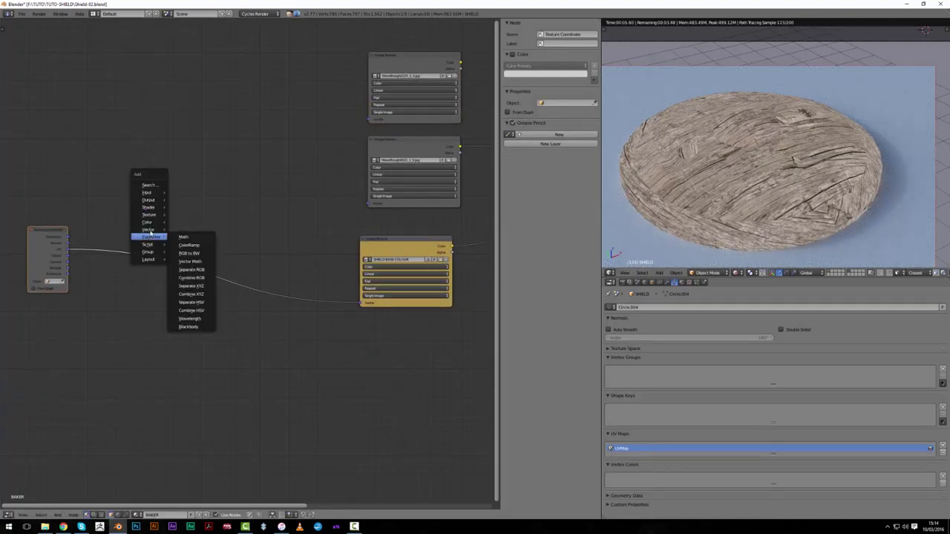
{"action": "left_click", "coordinate": [190, 236]}
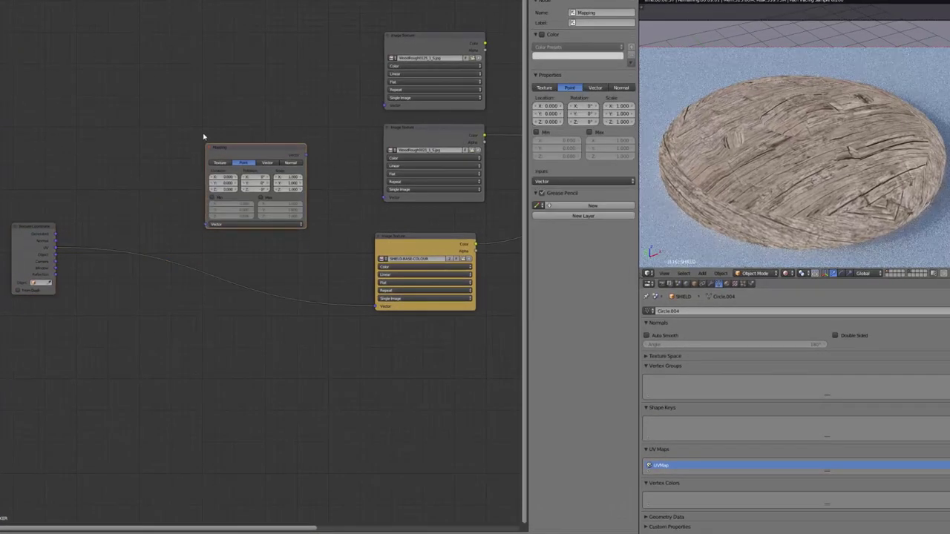
{"action": "left_click", "coordinate": [198, 118]}
{"action": "mouse_move", "coordinate": [56, 252]}
{"action": "left_mouse_down"}
{"action": "mouse_move", "coordinate": [81, 182]}
{"action": "mouse_move", "coordinate": [110, 223]}
{"action": "mouse_move", "coordinate": [197, 207]}
{"action": "left_mouse_up"}
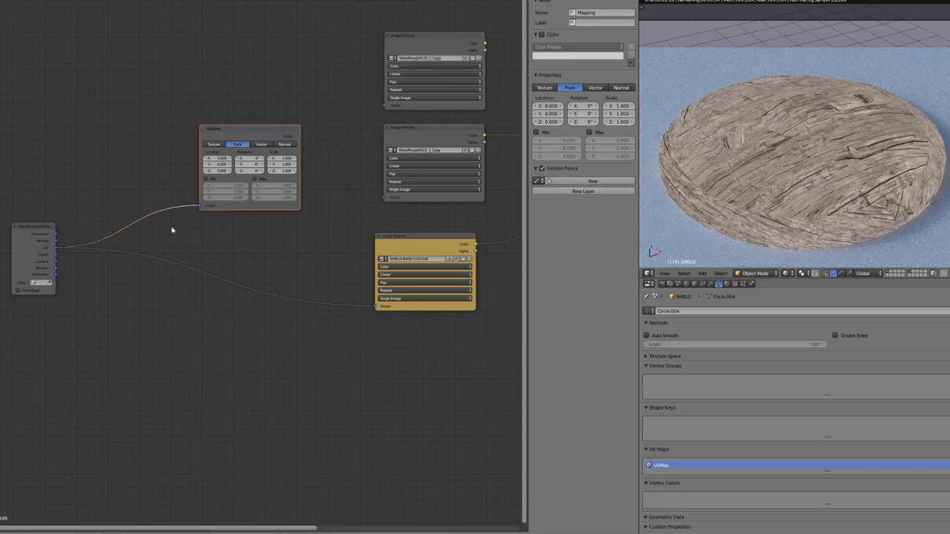
- View the shield from top and orbit it to inspect the wood texture
{"action": "key", "text": "KP_7"}
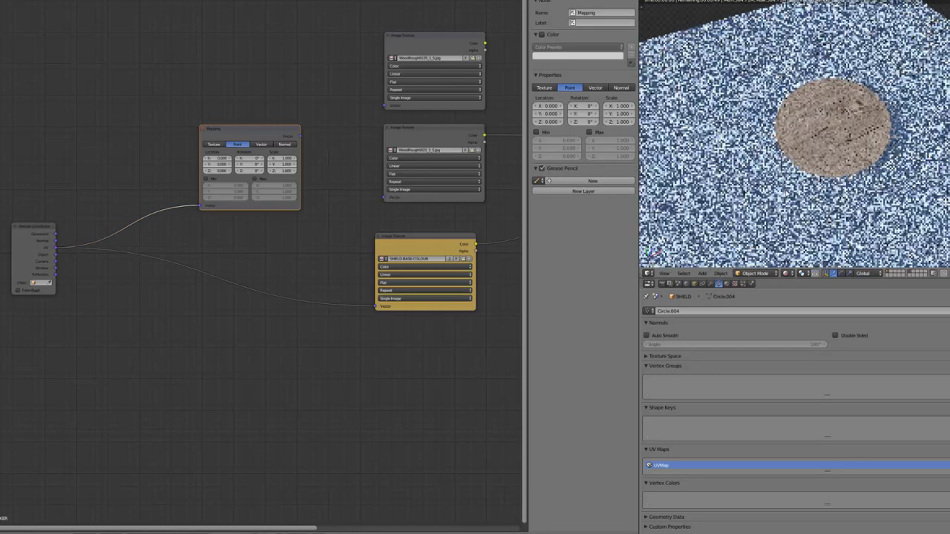
{"action": "scroll", "coordinate": [807, 60], "scroll_direction": "up", "scroll_amount": 4}
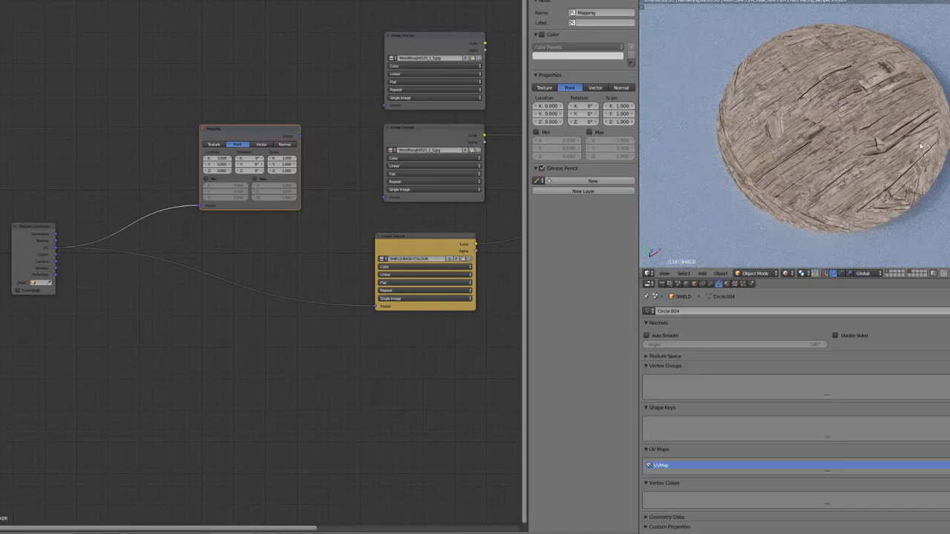
{"action": "middle_click_drag", "start_coordinate": [906, 163], "coordinate": [806, 158]}
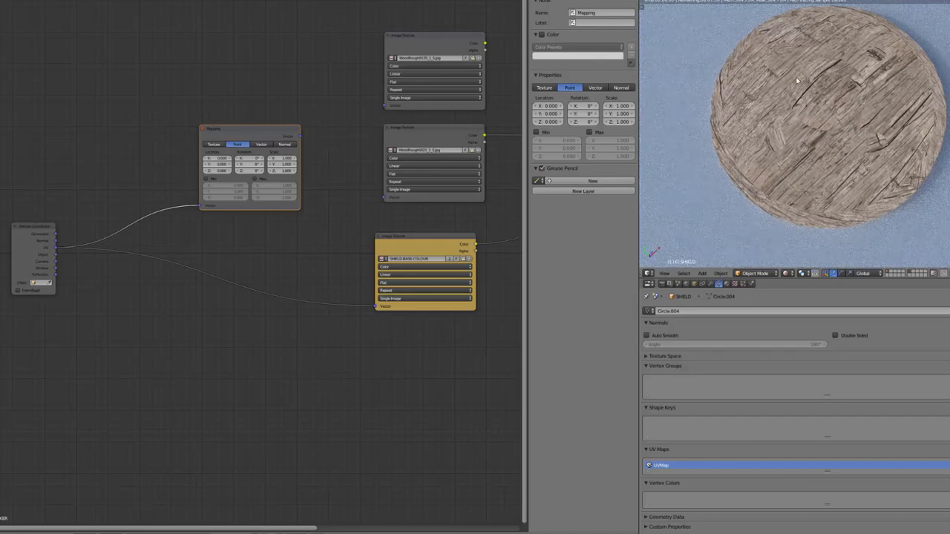
{"action": "mouse_move", "coordinate": [740, 135]}
{"action": "middle_mouse_down"}
{"action": "mouse_move", "coordinate": [782, 145]}
{"action": "mouse_move", "coordinate": [748, 142]}
{"action": "middle_mouse_up"}
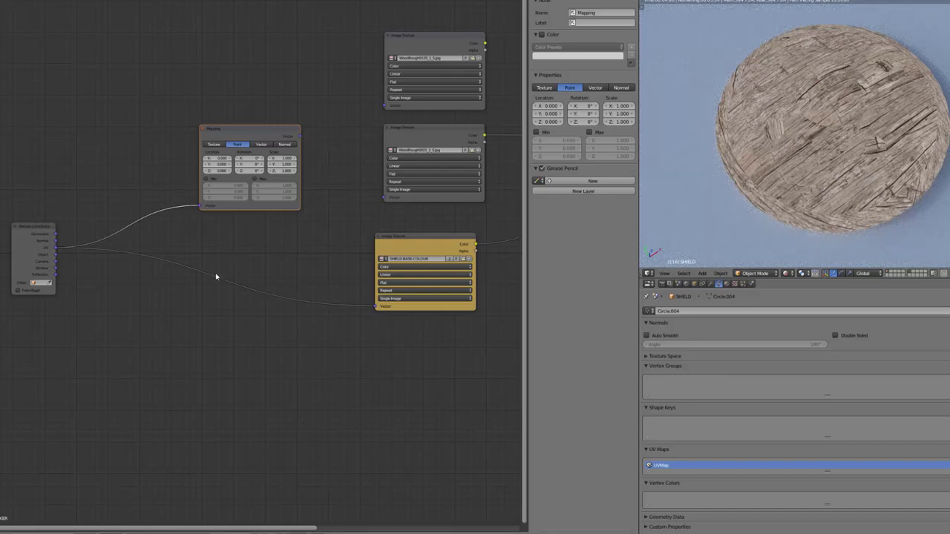
- Feed the Mapping output into the vectors of both wood Image Texture nodes
{"action": "middle_click_drag", "start_coordinate": [216, 275], "coordinate": [138, 277]}
{"action": "scroll", "coordinate": [164, 258], "scroll_direction": "up", "scroll_amount": 1}
{"action": "middle_click_drag", "start_coordinate": [206, 255], "coordinate": [307, 260]}
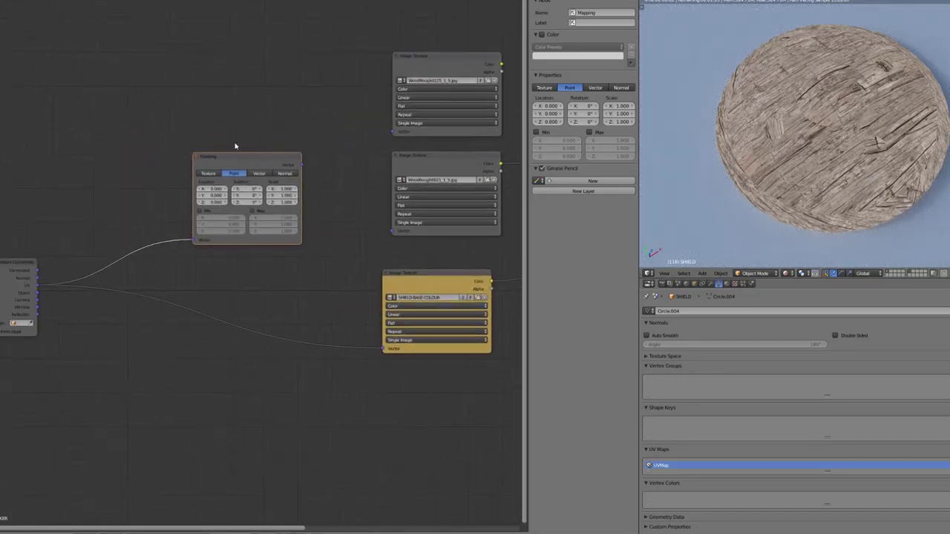
{"action": "middle_click_drag", "start_coordinate": [288, 161], "coordinate": [314, 150]}
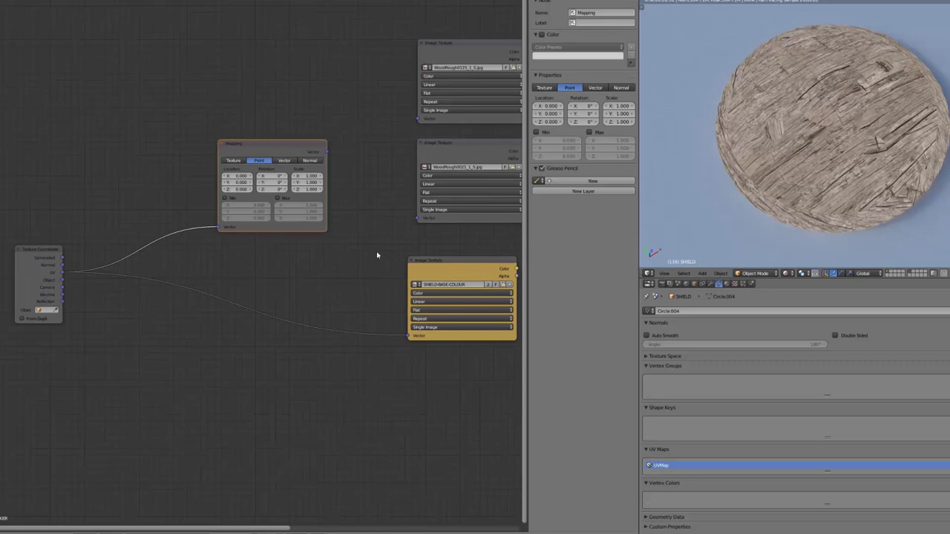
{"action": "middle_click_drag", "start_coordinate": [378, 256], "coordinate": [176, 225]}
{"action": "left_click_drag", "start_coordinate": [146, 182], "coordinate": [236, 150]}
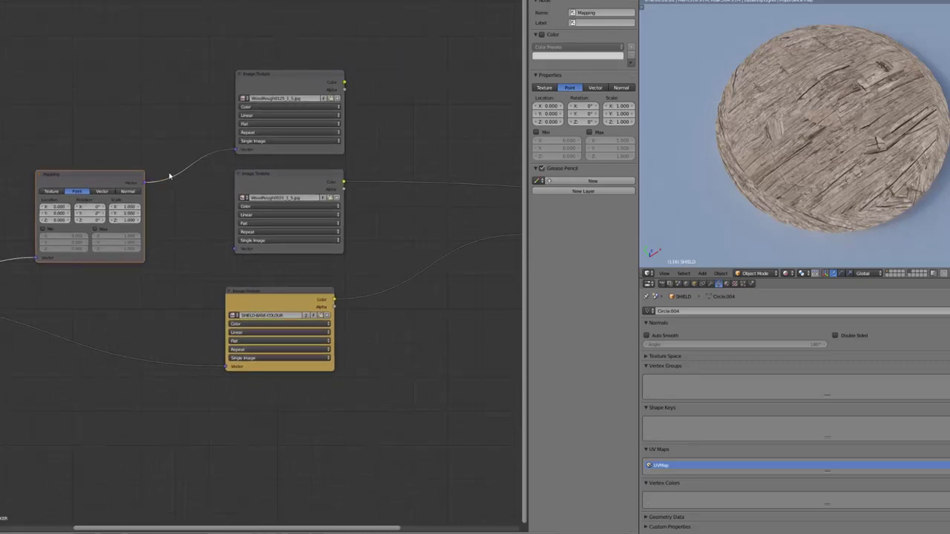
{"action": "left_click_drag", "start_coordinate": [145, 182], "coordinate": [238, 249]}
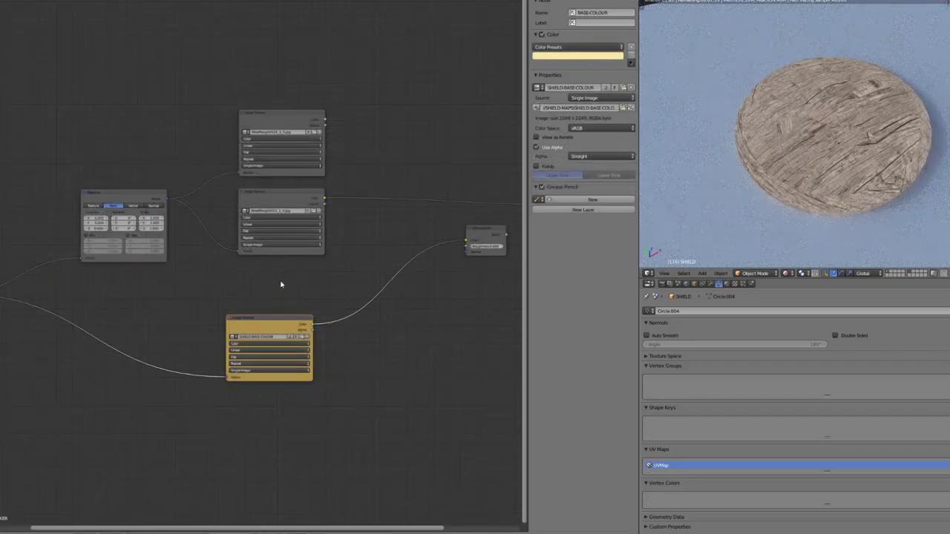
- Arrange the wood texture nodes and duplicate the BASE-COLOUR node directly below the original
{"action": "left_click_drag", "start_coordinate": [279, 201], "coordinate": [261, 221]}
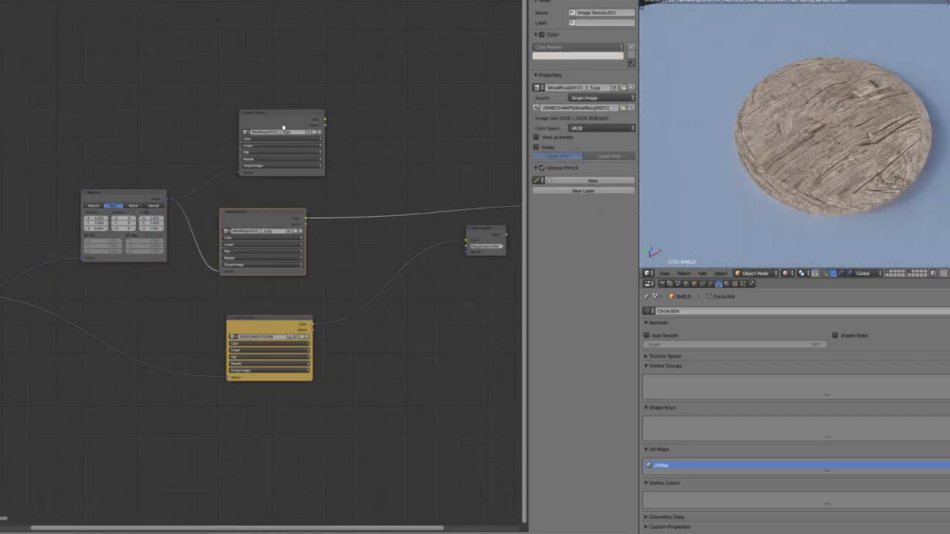
{"action": "left_click_drag", "start_coordinate": [286, 127], "coordinate": [265, 156]}
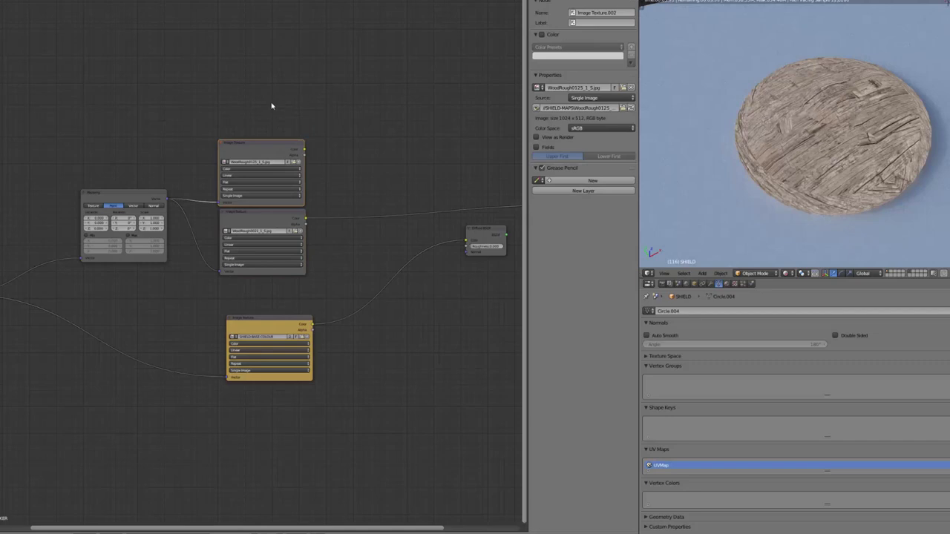
{"action": "middle_click_drag", "start_coordinate": [245, 126], "coordinate": [310, 158]}
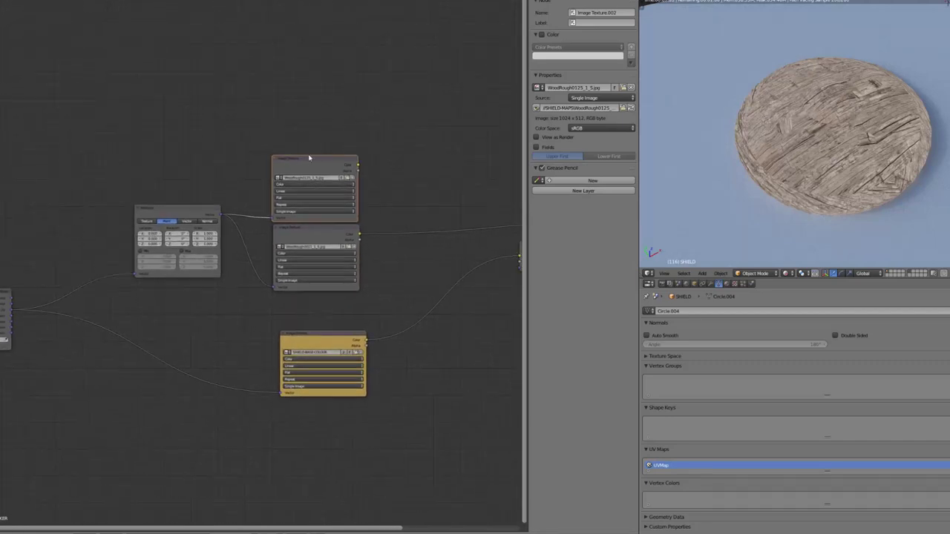
{"action": "middle_click_drag", "start_coordinate": [318, 284], "coordinate": [324, 165]}
{"action": "key", "text": "shift+d"}
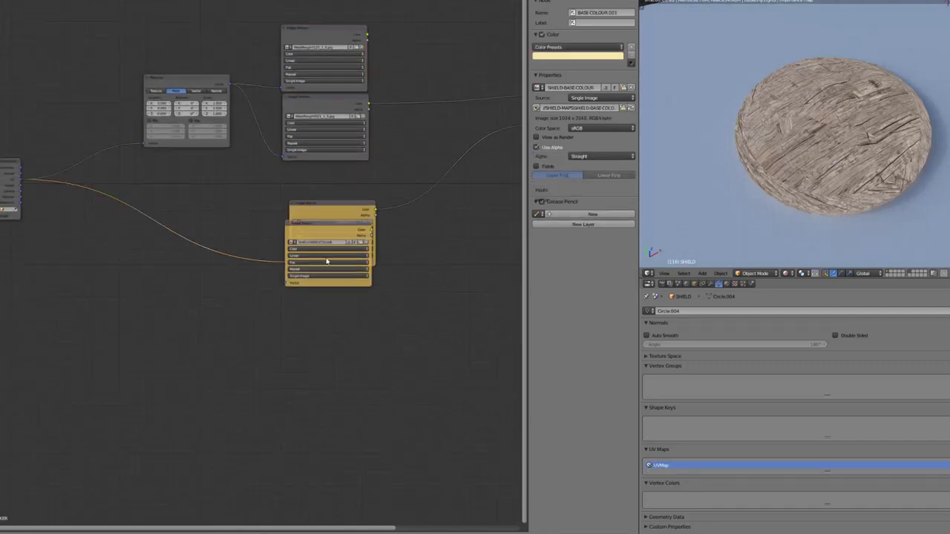
{"action": "left_click", "coordinate": [335, 293]}
{"action": "left_click_drag", "start_coordinate": [335, 294], "coordinate": [334, 285]}
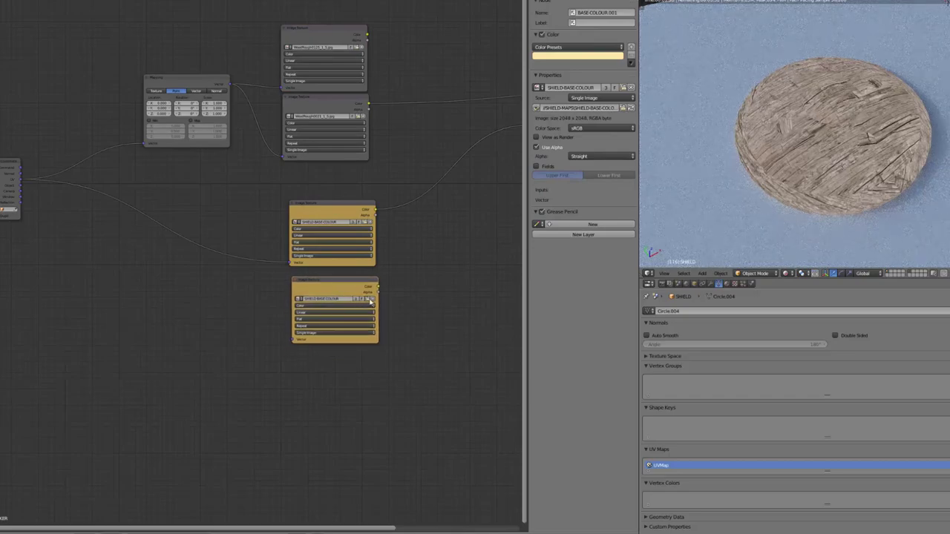
- Load SHIELD-AO.png into the copy, connect texture coordinates, and colour the node white
{"action": "left_click", "coordinate": [369, 300]}
{"action": "left_click", "coordinate": [116, 47]}
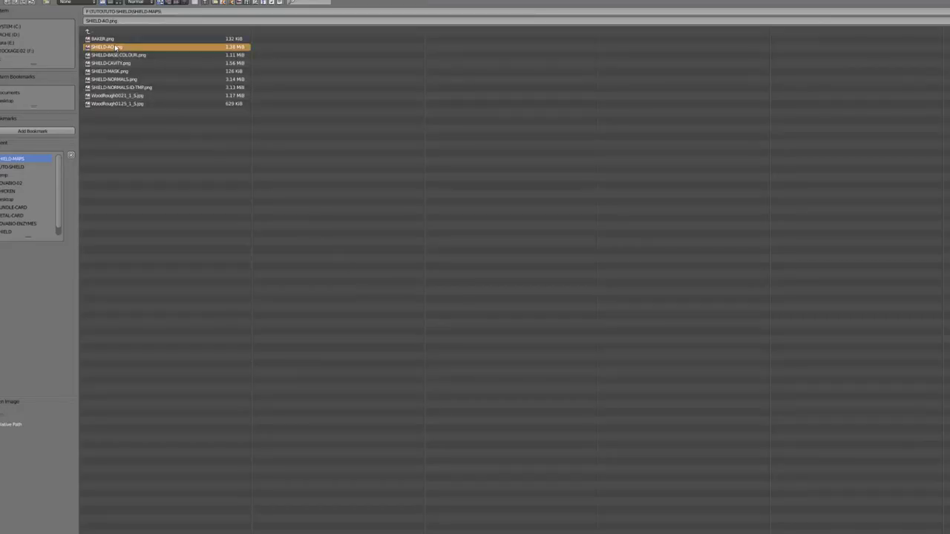
{"action": "double_click", "coordinate": [115, 46]}
{"action": "left_click_drag", "start_coordinate": [21, 180], "coordinate": [292, 338]}
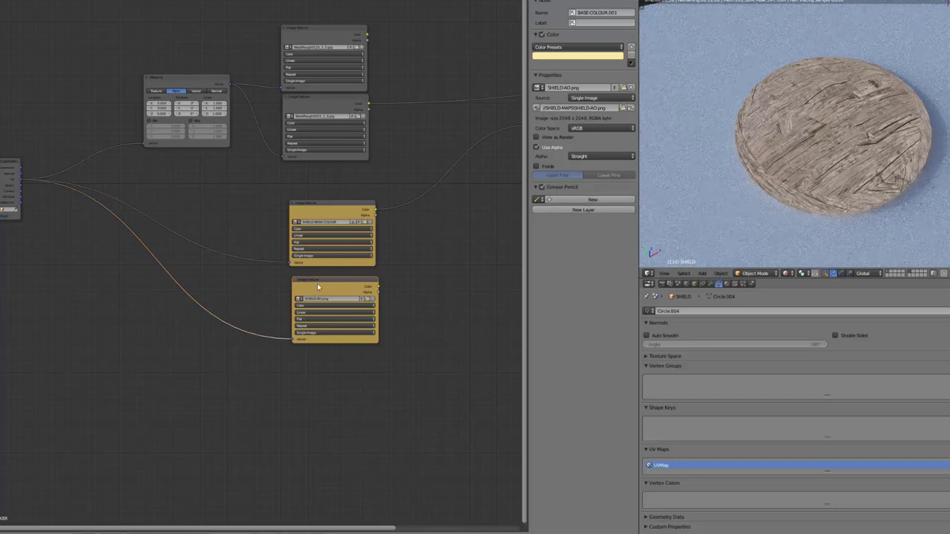
{"action": "left_click", "coordinate": [578, 56]}
{"action": "left_click_drag", "start_coordinate": [579, 153], "coordinate": [542, 153]}
- Duplicate it as a UV-fed SHIELD-CAVITY.png node, then preview the base colour on the shield
{"action": "middle_click_drag", "start_coordinate": [321, 285], "coordinate": [350, 189]}
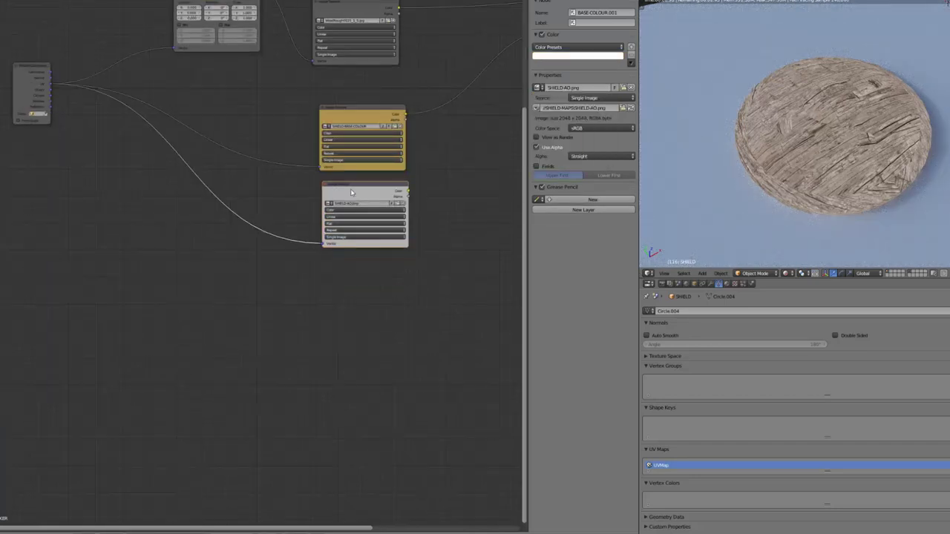
{"action": "key", "text": "shift+d"}
{"action": "left_click", "coordinate": [362, 279]}
{"action": "left_click_drag", "start_coordinate": [50, 85], "coordinate": [329, 322]}
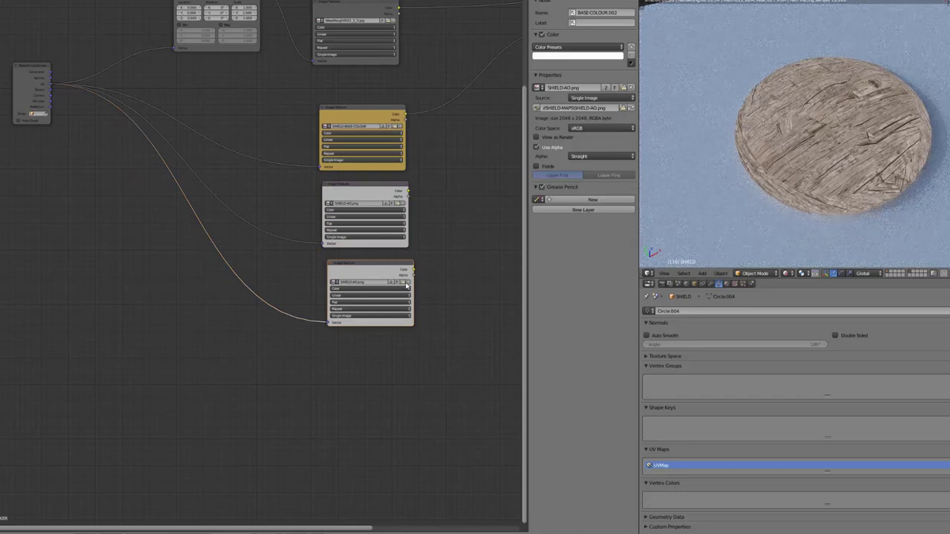
{"action": "left_click", "coordinate": [403, 283]}
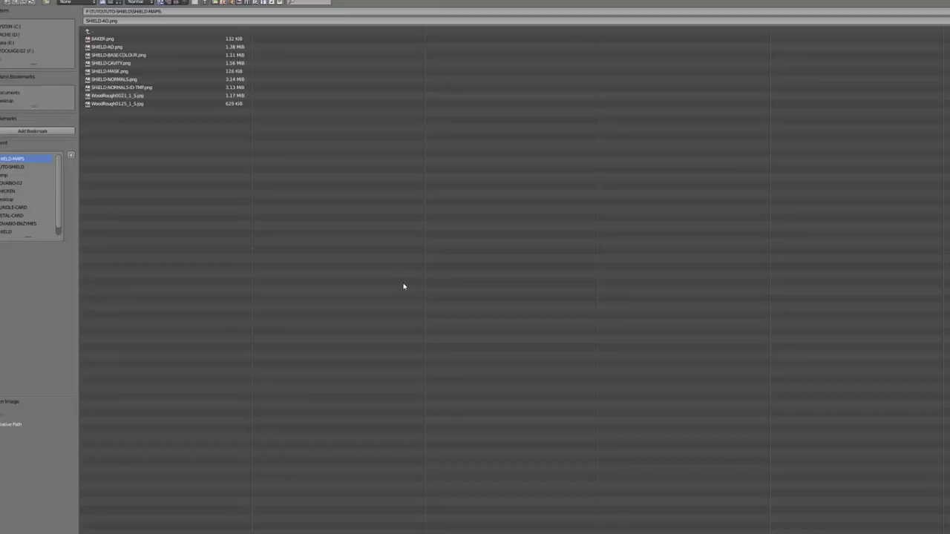
{"action": "double_click", "coordinate": [112, 63]}
{"action": "middle_click_drag", "start_coordinate": [520, 67], "coordinate": [350, 95]}
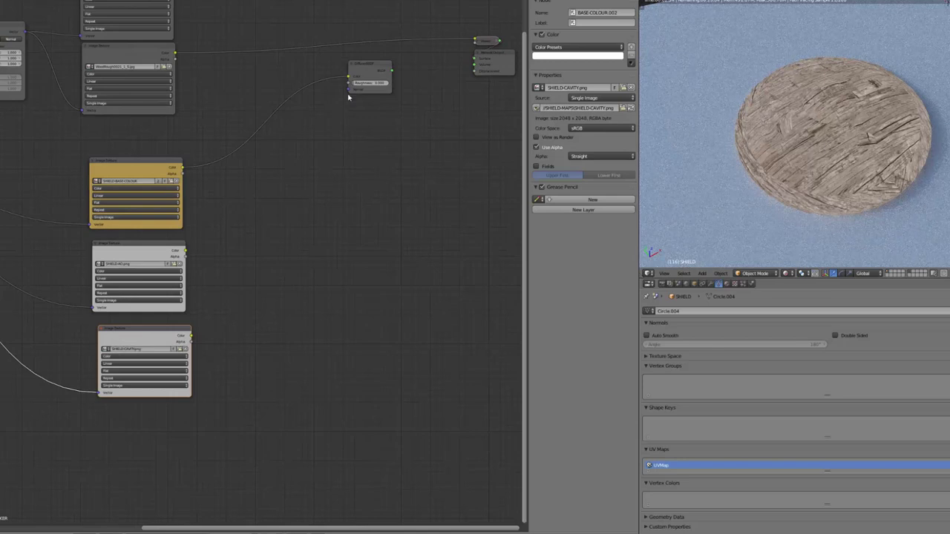
{"action": "left_click_drag", "start_coordinate": [373, 76], "coordinate": [435, 112]}
{"action": "left_click", "coordinate": [134, 167], "text": "ctrl+shift"}
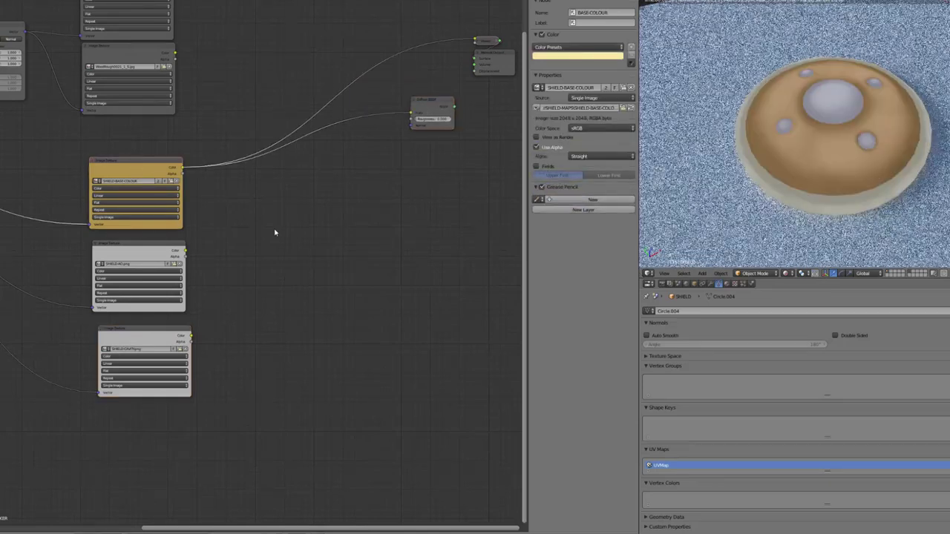
- Add a Mix colour node with base colour in Color1 and AO in Color2
{"action": "key", "text": "shift+a"}
{"action": "mouse_move", "coordinate": [268, 205]}
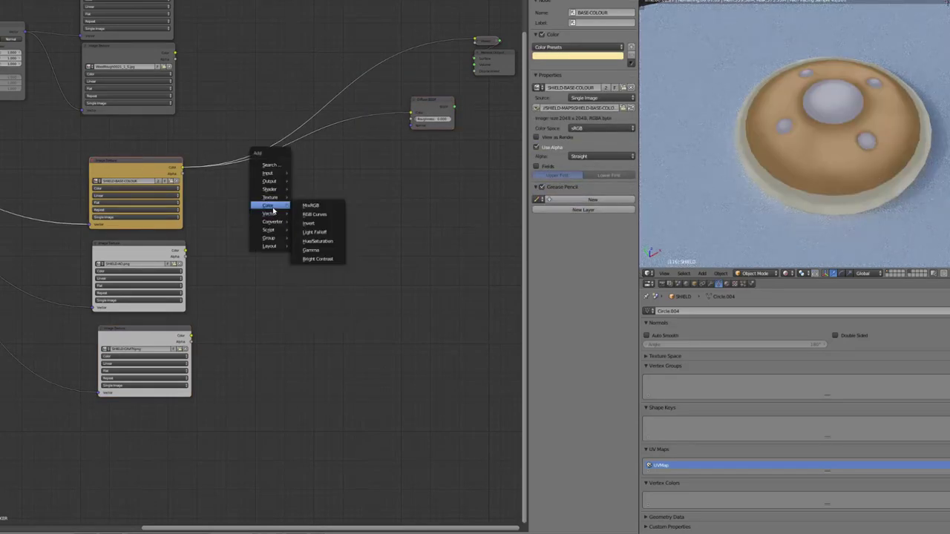
{"action": "left_click", "coordinate": [316, 206]}
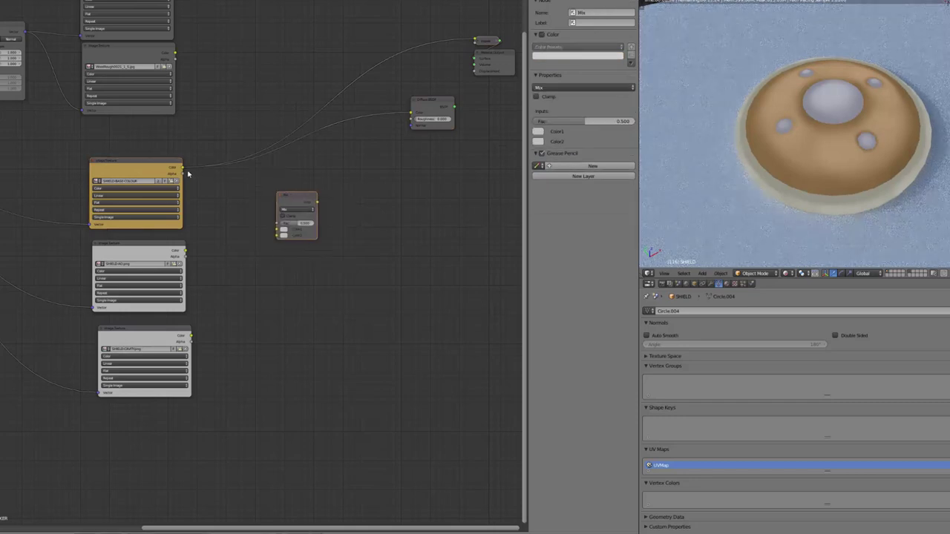
{"action": "left_click_drag", "start_coordinate": [186, 170], "coordinate": [281, 229]}
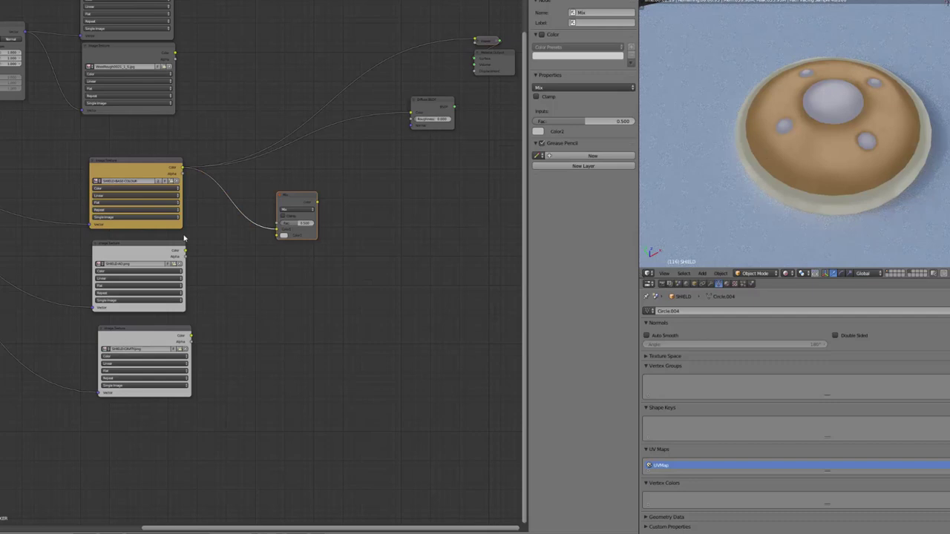
{"action": "scroll", "coordinate": [197, 181], "scroll_direction": "up", "scroll_amount": 2, "text": "shift"}
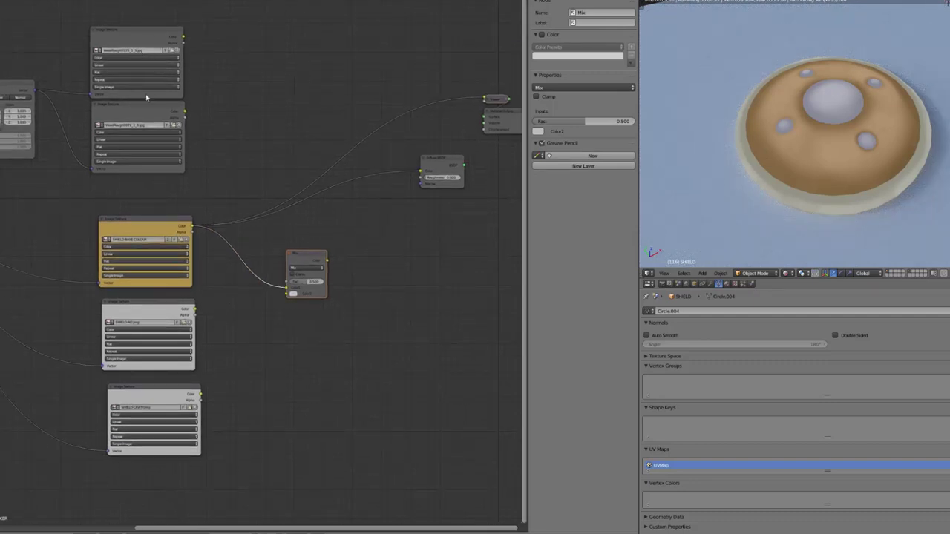
{"action": "left_click_drag", "start_coordinate": [195, 310], "coordinate": [286, 294]}
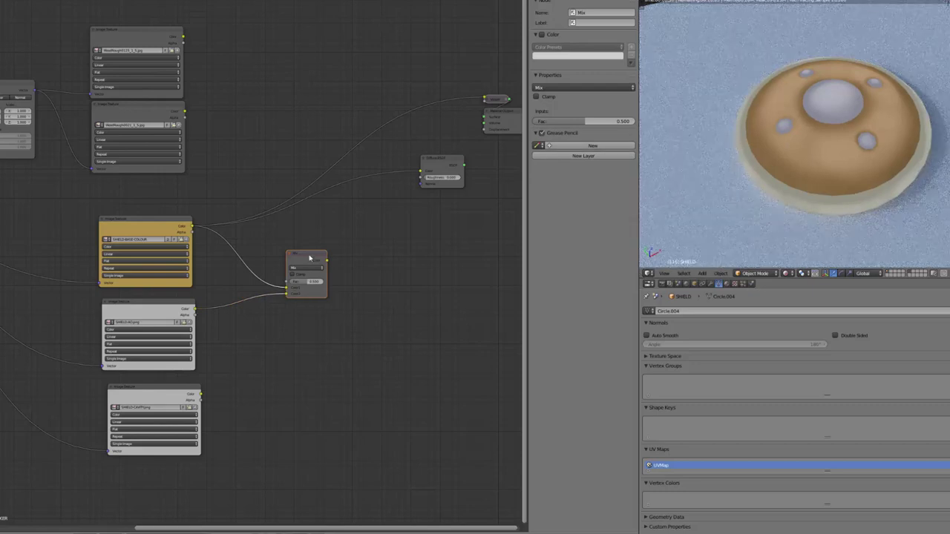
- Frame the Mix node, zoom the shield to top-down, and open the Mix blend modes
{"action": "scroll", "coordinate": [319, 314], "scroll_direction": "up", "scroll_amount": 2}
{"action": "middle_click_drag", "start_coordinate": [143, 343], "coordinate": [263, 268]}
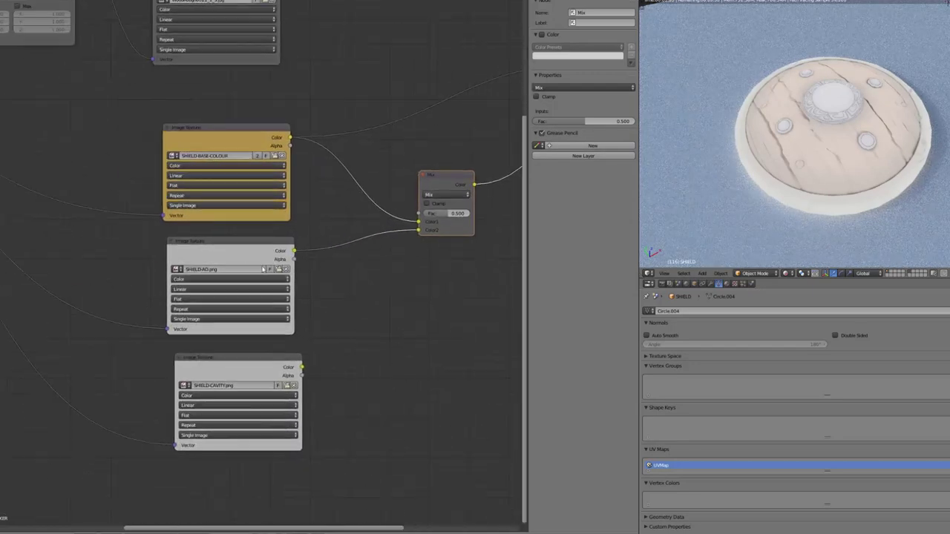
{"action": "middle_click_drag", "start_coordinate": [412, 295], "coordinate": [219, 323]}
{"action": "scroll", "coordinate": [202, 287], "scroll_direction": "up", "scroll_amount": 2}
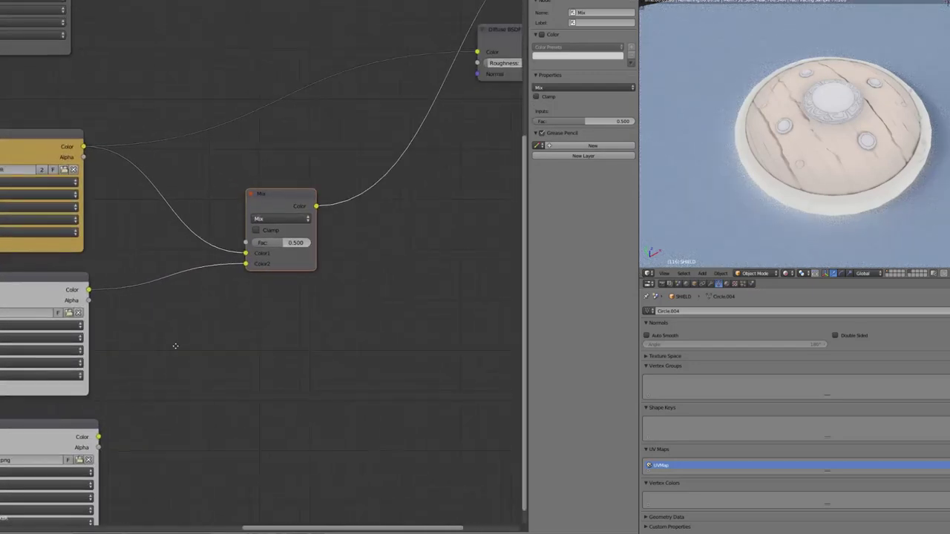
{"action": "middle_click_drag", "start_coordinate": [176, 346], "coordinate": [278, 335]}
{"action": "scroll", "coordinate": [835, 215], "scroll_direction": "up", "scroll_amount": 3}
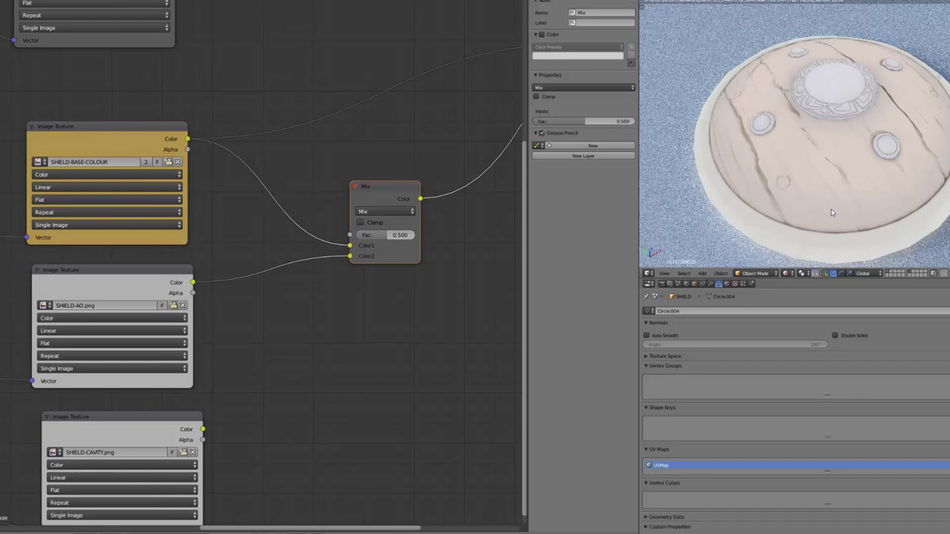
{"action": "middle_click_drag", "start_coordinate": [835, 215], "coordinate": [828, 176]}
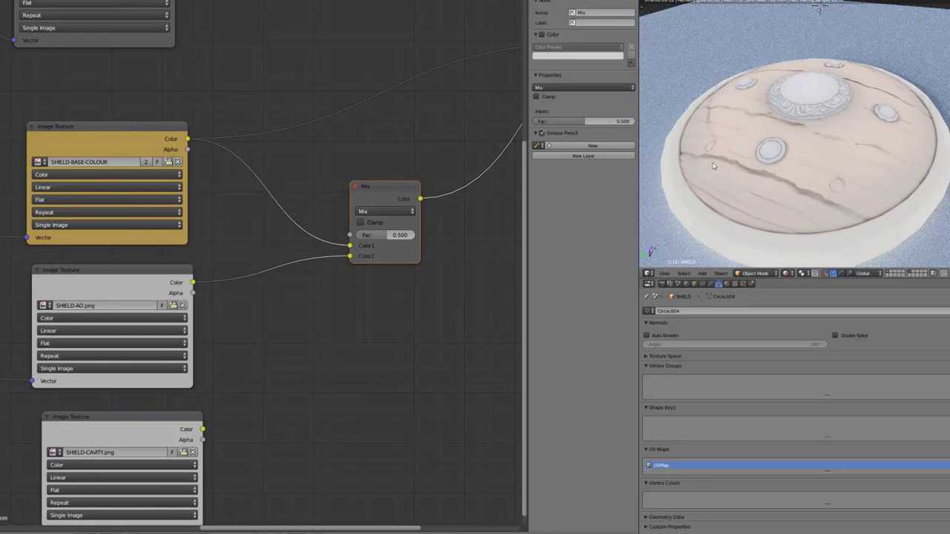
{"action": "left_click", "coordinate": [400, 212]}
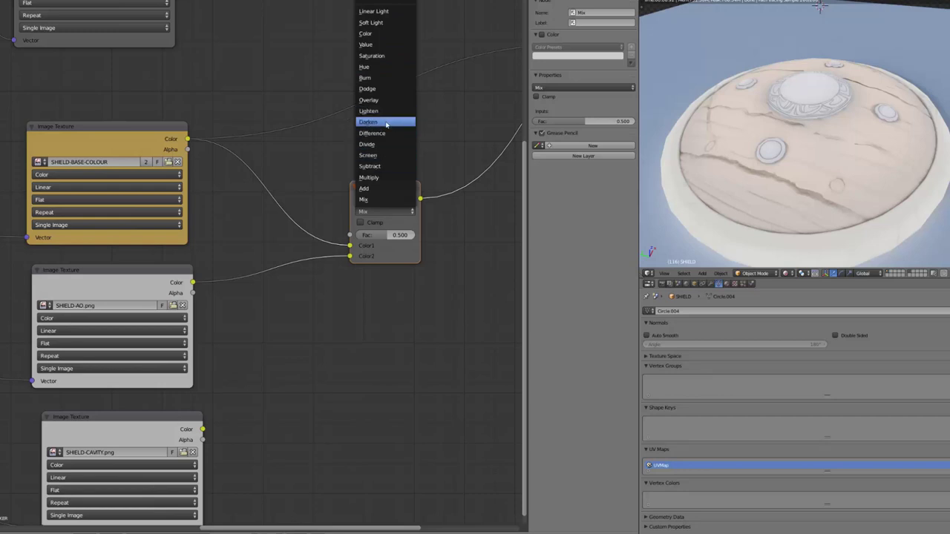
- Try Multiply blending at Fac 1.000, then switch the Mix node to Burn
{"action": "left_click", "coordinate": [369, 178]}
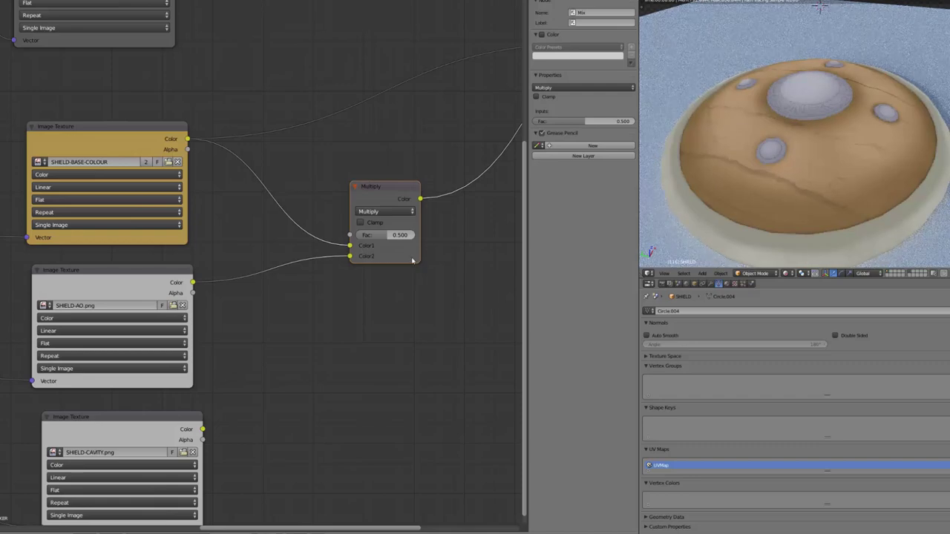
{"action": "left_click_drag", "start_coordinate": [401, 235], "coordinate": [415, 235]}
{"action": "middle_click_drag", "start_coordinate": [663, 194], "coordinate": [772, 191]}
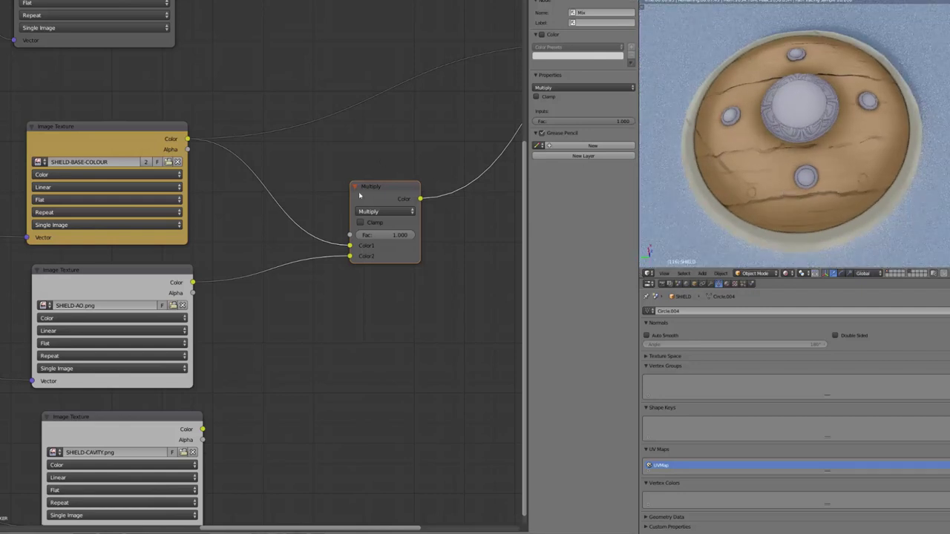
{"action": "left_click", "coordinate": [375, 213]}
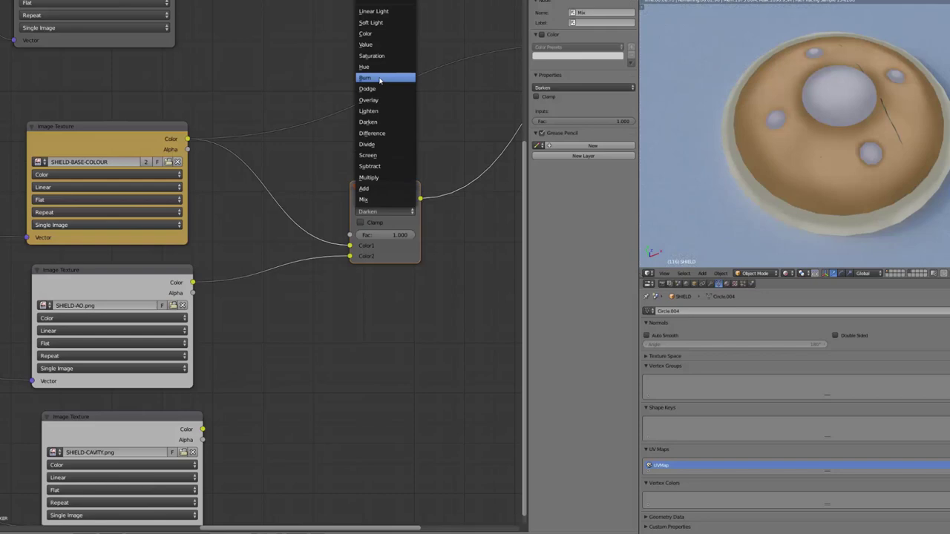
{"action": "left_click", "coordinate": [380, 78]}
- Lower the Burn factor to 0.150, move the node up-left, and duplicate it
{"action": "middle_click_drag", "start_coordinate": [835, 162], "coordinate": [807, 176]}
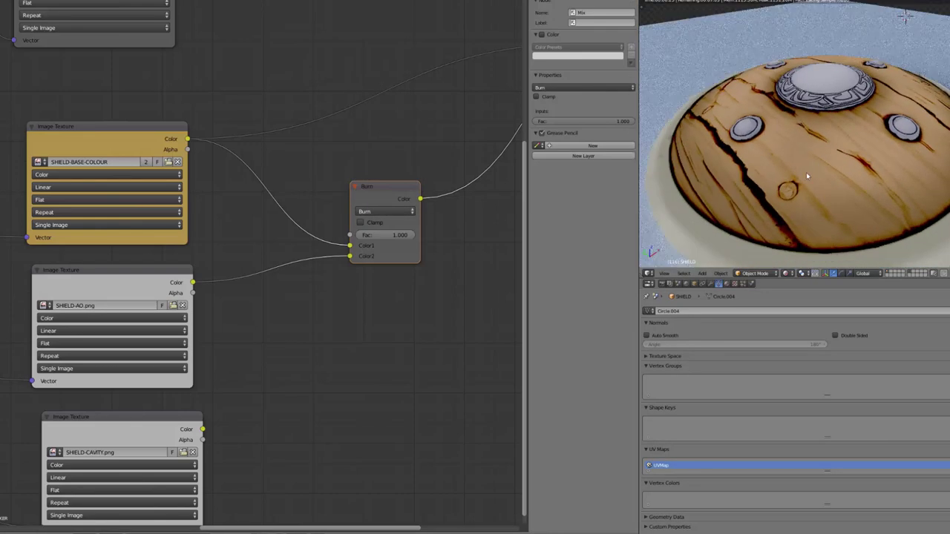
{"action": "left_click_drag", "start_coordinate": [401, 235], "coordinate": [352, 234]}
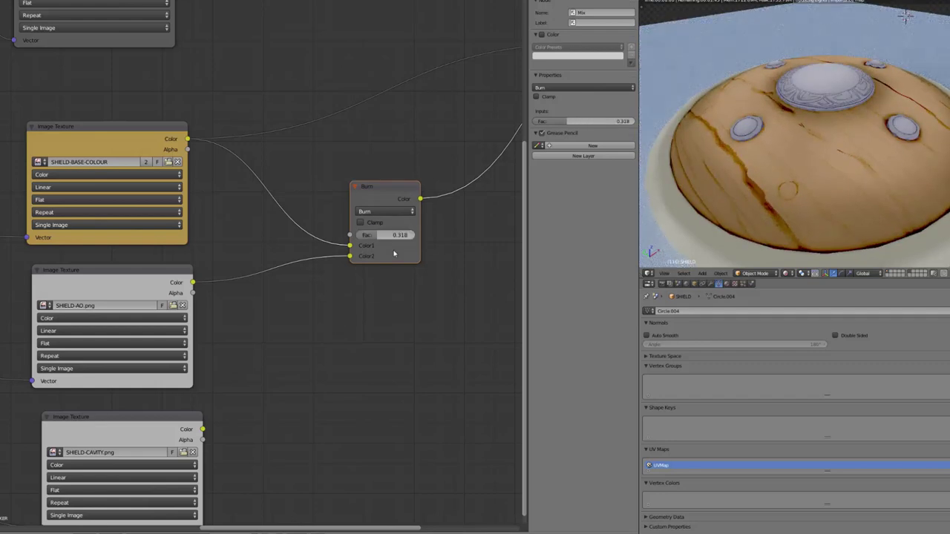
{"action": "left_click_drag", "start_coordinate": [394, 234], "coordinate": [380, 235]}
{"action": "mouse_move", "coordinate": [906, 16]}
{"action": "middle_mouse_down"}
{"action": "mouse_move", "coordinate": [847, 224]}
{"action": "mouse_move", "coordinate": [862, 119]}
{"action": "middle_mouse_up"}
{"action": "left_click_drag", "start_coordinate": [394, 235], "coordinate": [381, 234]}
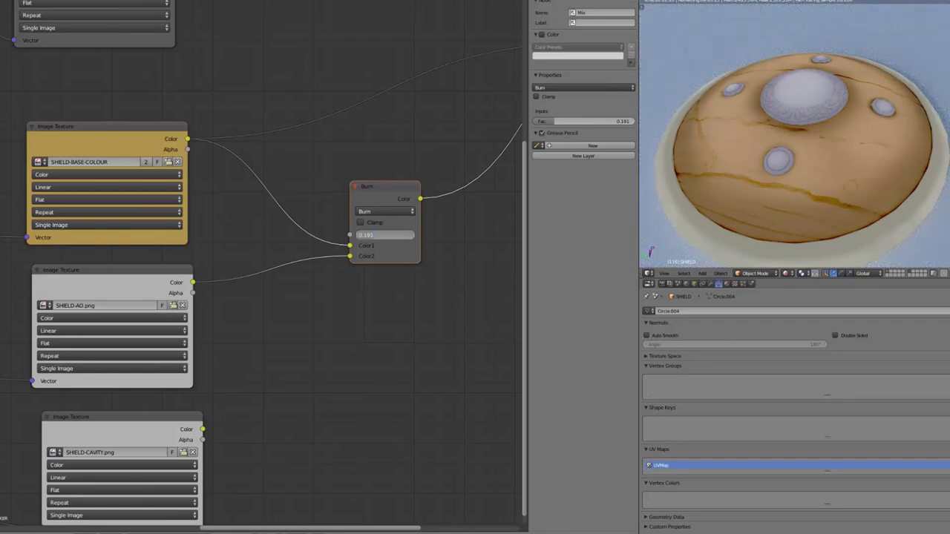
{"action": "type", "text": "5"}
{"action": "key", "text": "Return"}
{"action": "mouse_move", "coordinate": [425, 198]}
{"action": "left_mouse_down"}
{"action": "mouse_move", "coordinate": [387, 183]}
{"action": "mouse_move", "coordinate": [359, 187]}
{"action": "left_mouse_up"}
{"action": "key", "text": "shift+d"}
- Chain the Burn copy after Burn as a Multiply at Fac 0.786 with AO in Color2
{"action": "left_click", "coordinate": [467, 171]}
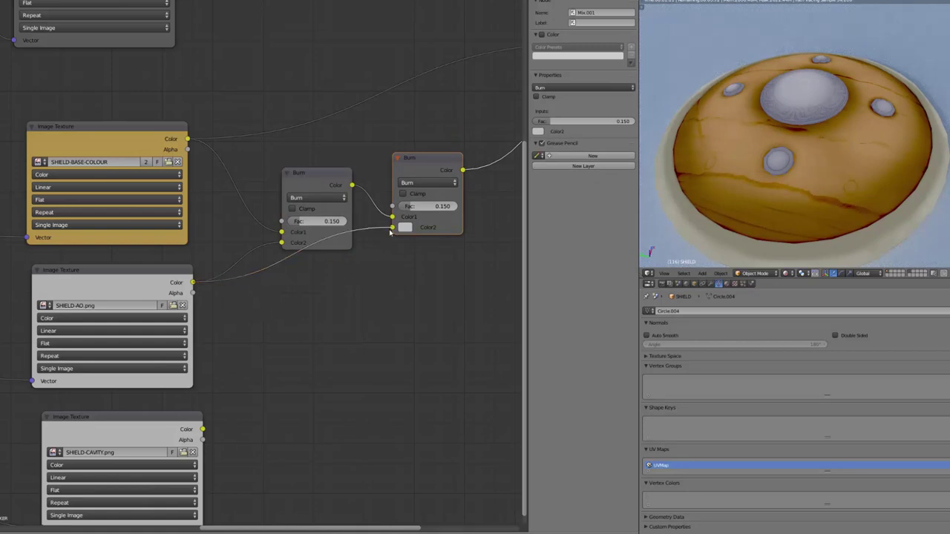
{"action": "left_click_drag", "start_coordinate": [390, 233], "coordinate": [392, 227]}
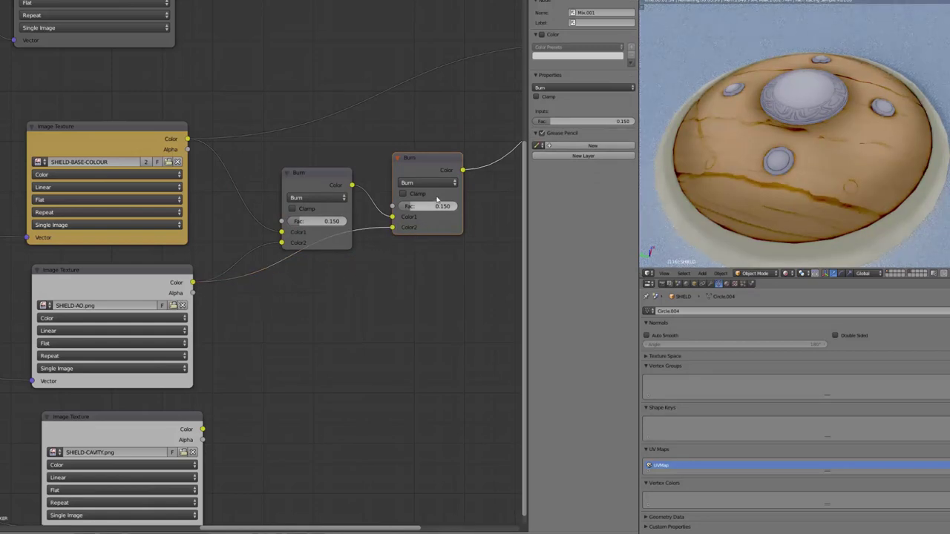
{"action": "left_click", "coordinate": [434, 183]}
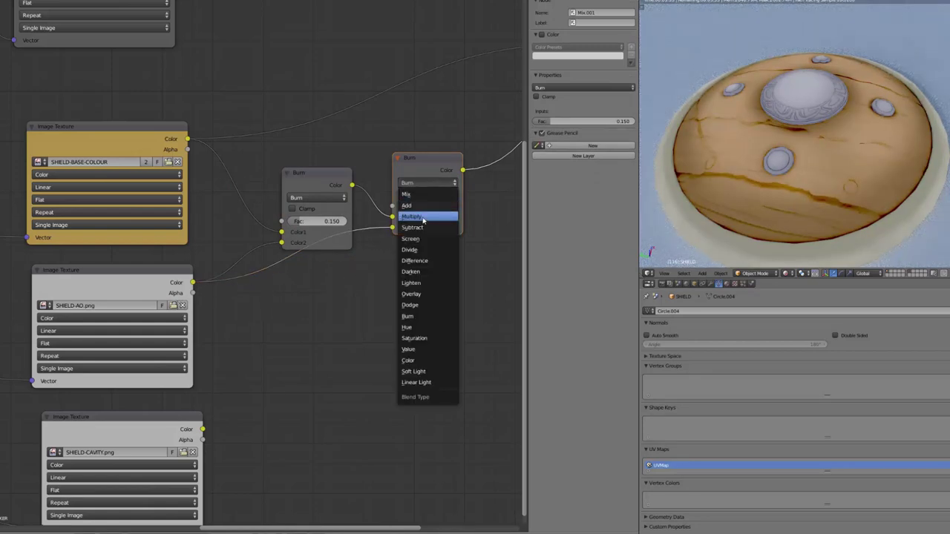
{"action": "left_click", "coordinate": [424, 217]}
{"action": "left_click_drag", "start_coordinate": [438, 206], "coordinate": [457, 206]}
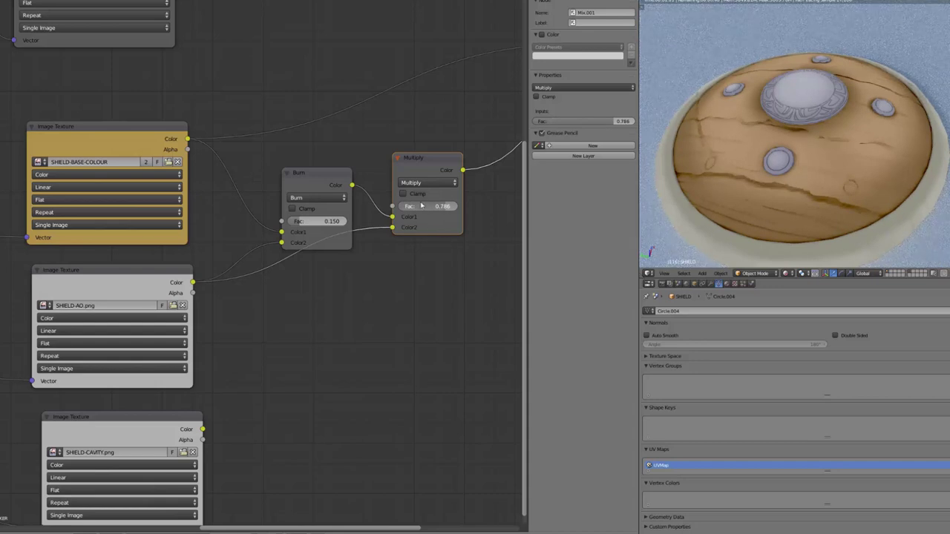
{"action": "left_click_drag", "start_coordinate": [400, 174], "coordinate": [378, 196]}
{"action": "left_click", "coordinate": [304, 211]}
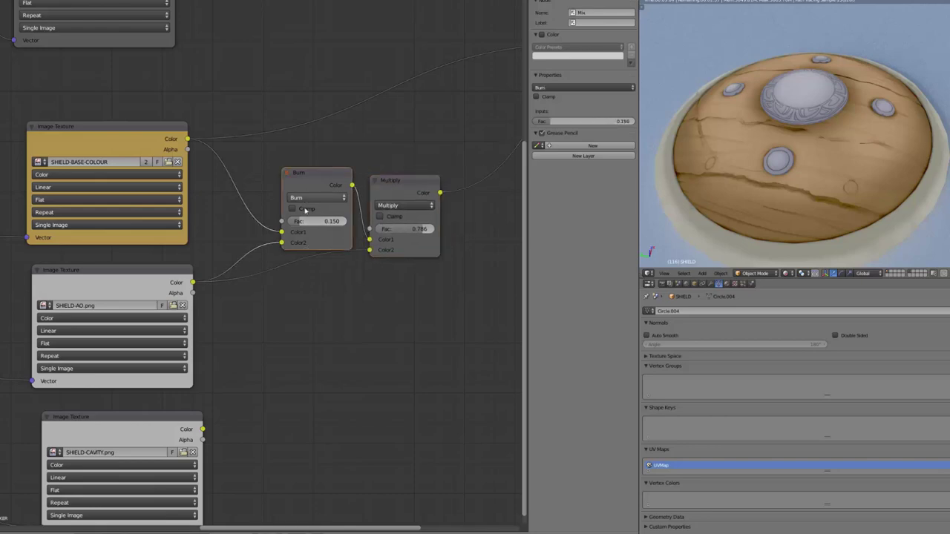
{"action": "middle_click_drag", "start_coordinate": [787, 223], "coordinate": [728, 146]}
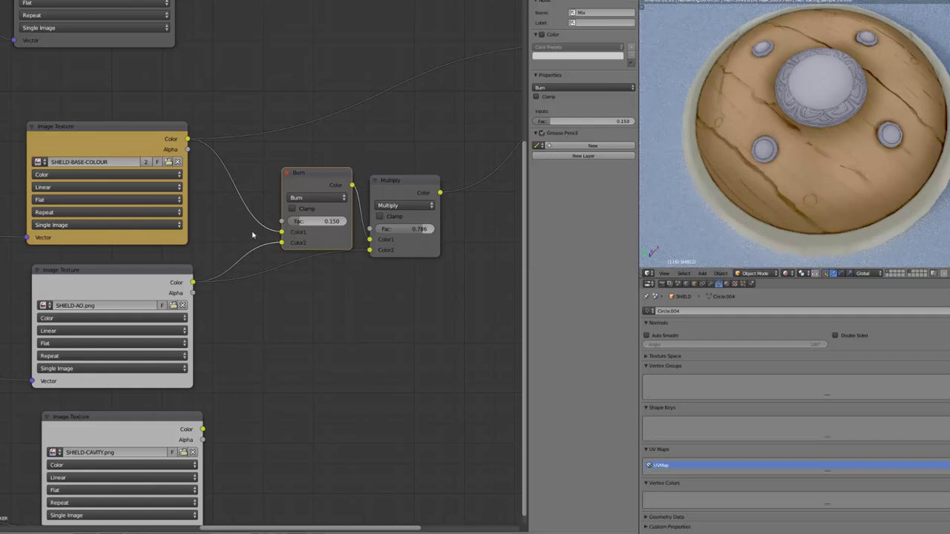
{"action": "scroll", "coordinate": [291, 392], "scroll_direction": "down", "scroll_amount": 1}
{"action": "middle_click_drag", "start_coordinate": [319, 402], "coordinate": [217, 360]}
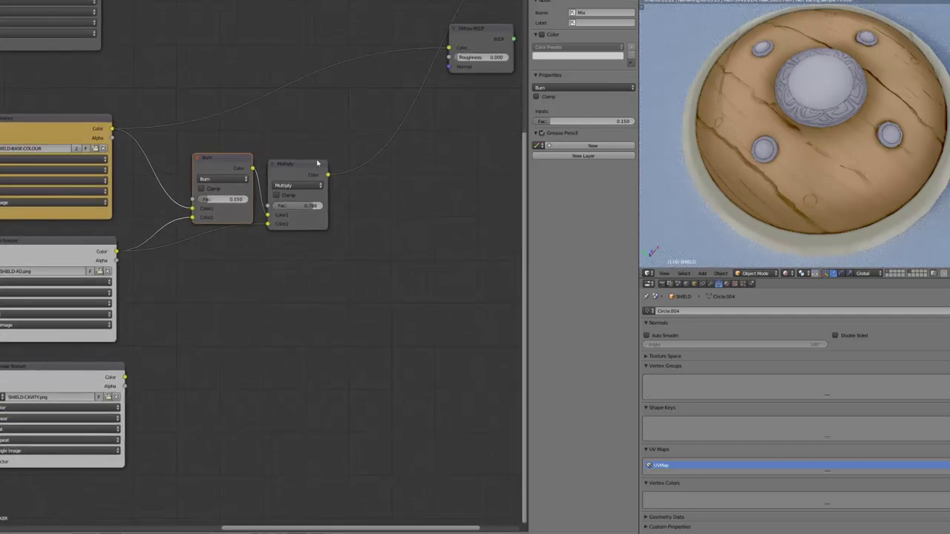
- Duplicate the Multiply node as an Overlay node taking the Multiply result in Color1
{"action": "left_click", "coordinate": [308, 171]}
{"action": "key", "text": "shift+d"}
{"action": "left_click", "coordinate": [435, 186]}
{"action": "left_click", "coordinate": [426, 201]}
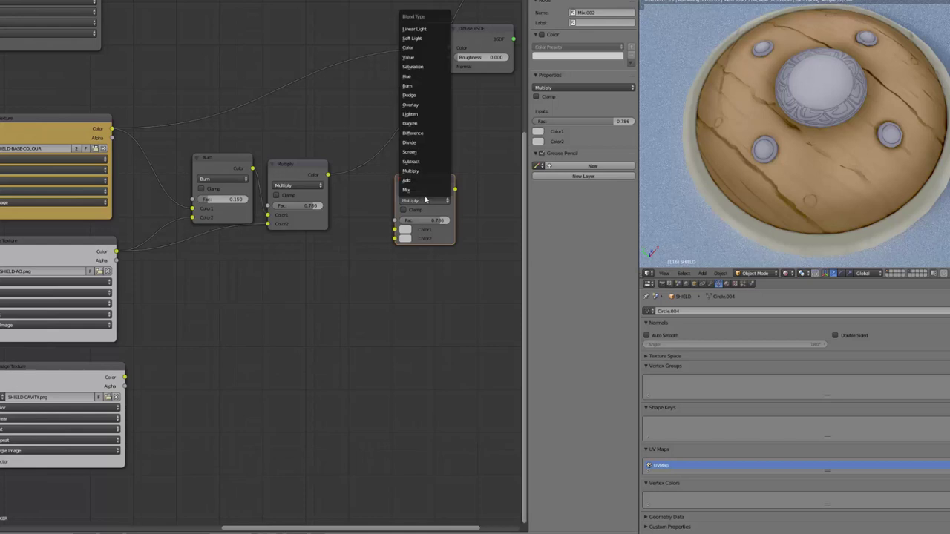
{"action": "left_click", "coordinate": [427, 104]}
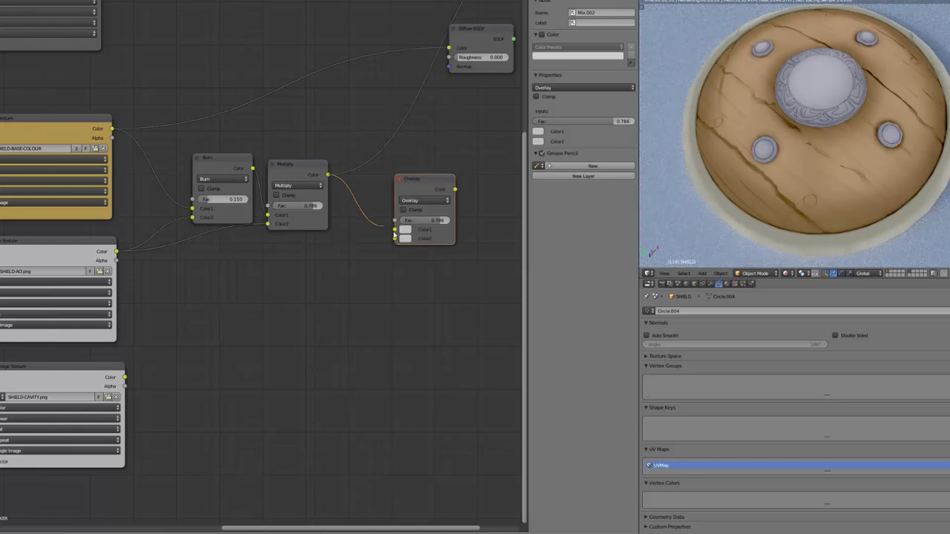
{"action": "left_click_drag", "start_coordinate": [394, 234], "coordinate": [394, 229]}
- Plug the SHIELD-CAVITY colour into the Overlay node's Color2 and preview the Overlay result
{"action": "left_click", "coordinate": [111, 380], "text": "ctrl+shift"}
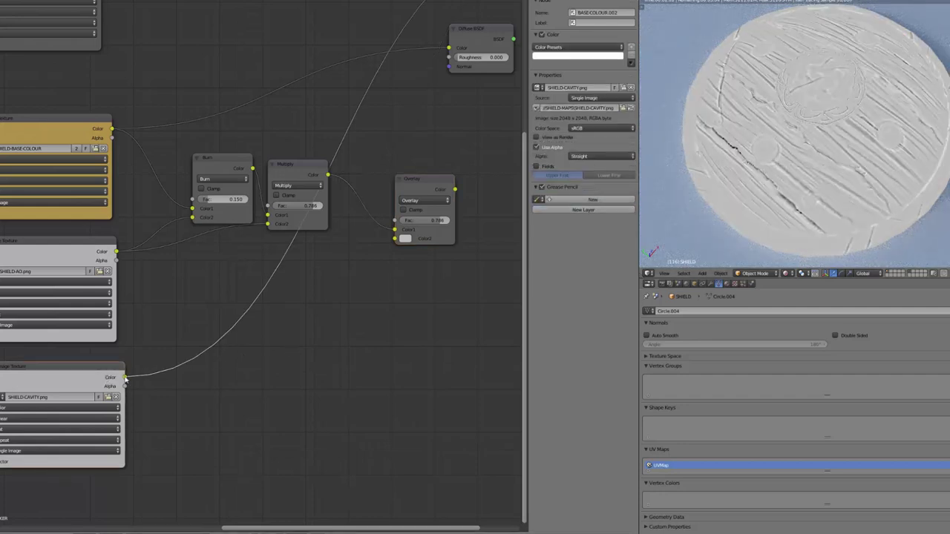
{"action": "left_click_drag", "start_coordinate": [343, 280], "coordinate": [394, 239]}
{"action": "left_click", "coordinate": [435, 190], "text": "ctrl+shift"}
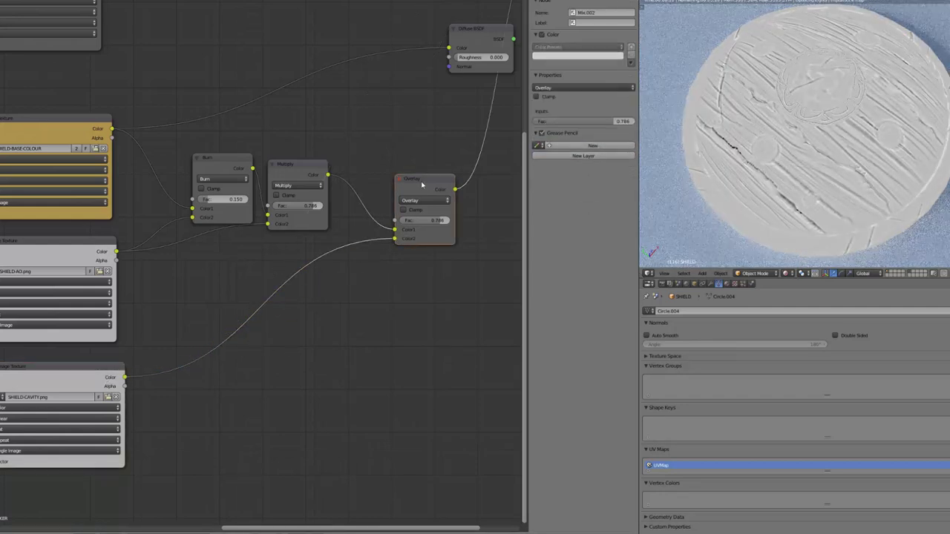
{"action": "left_click_drag", "start_coordinate": [435, 190], "coordinate": [386, 176]}
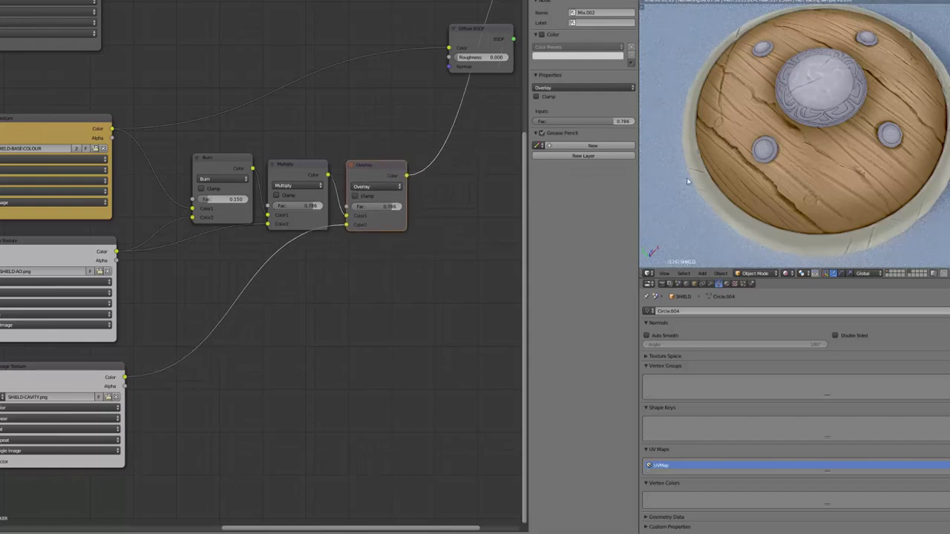
- Raise the Overlay node's Fac to 1.000, checking the shield from an oblique view
{"action": "scroll", "coordinate": [762, 183], "scroll_direction": "up", "scroll_amount": 2}
{"action": "middle_click_drag", "start_coordinate": [762, 183], "coordinate": [710, 150]}
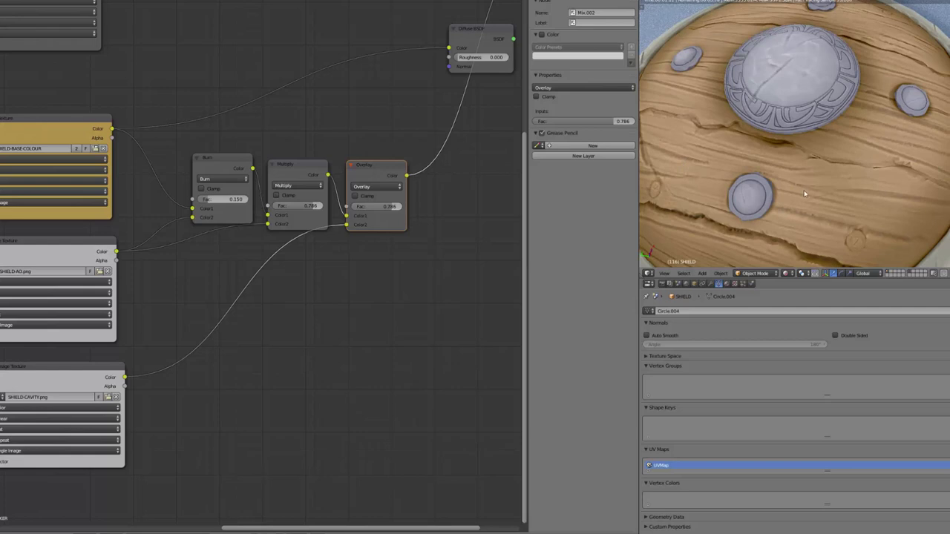
{"action": "scroll", "coordinate": [344, 192], "scroll_direction": "up", "scroll_amount": 1}
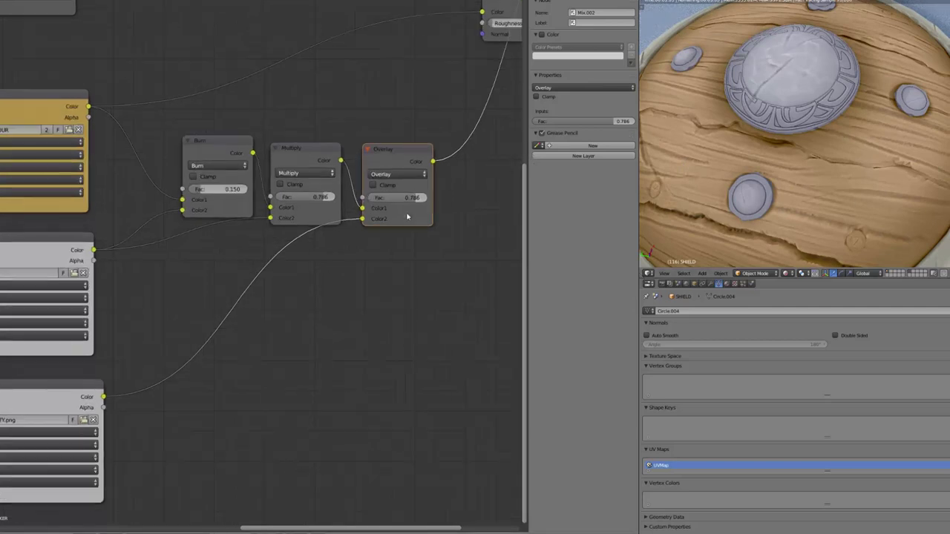
{"action": "left_click_drag", "start_coordinate": [412, 198], "coordinate": [460, 197]}
{"action": "middle_click_drag", "start_coordinate": [772, 149], "coordinate": [734, 174]}
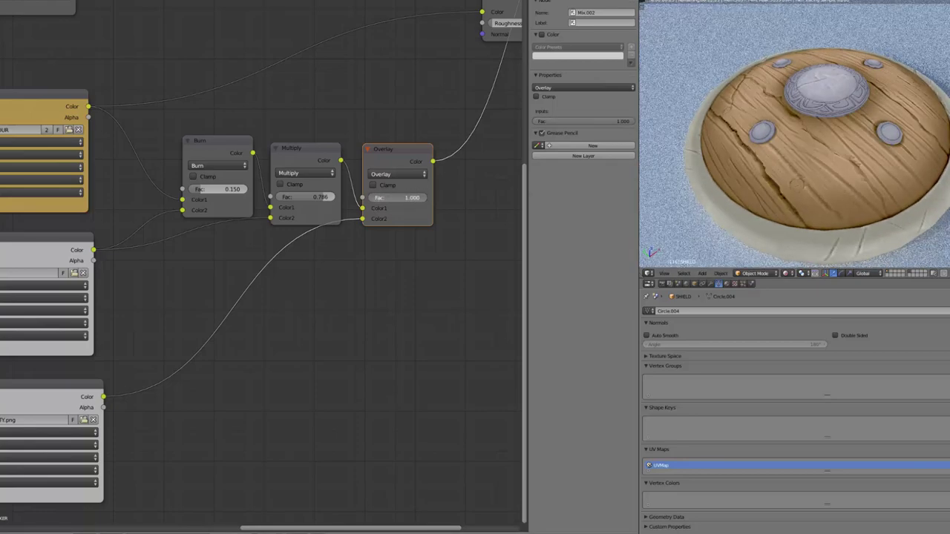
- Insert a new ColorRamp node onto the cavity-to-Overlay Color2 link
{"action": "scroll", "coordinate": [265, 301], "scroll_direction": "up", "scroll_amount": 2}
{"action": "key", "text": "shift+a"}
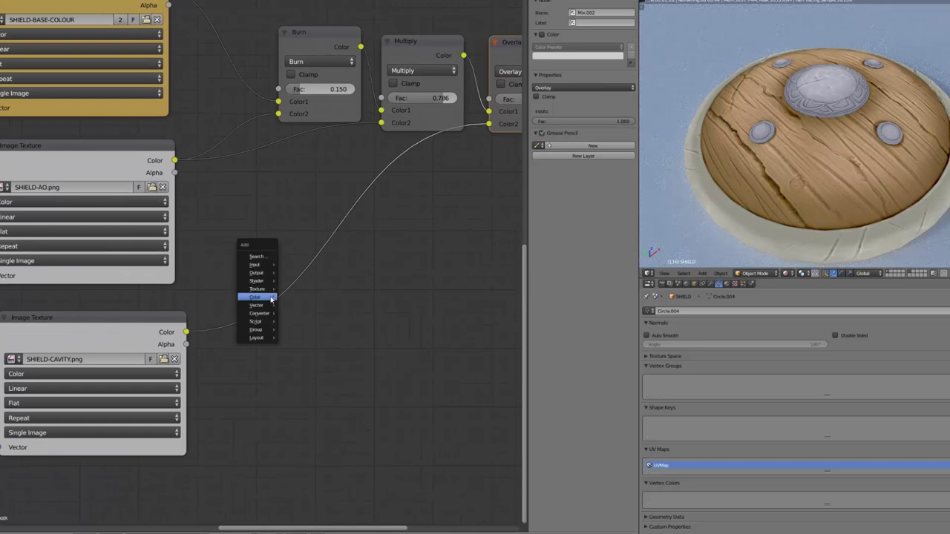
{"action": "mouse_move", "coordinate": [271, 297]}
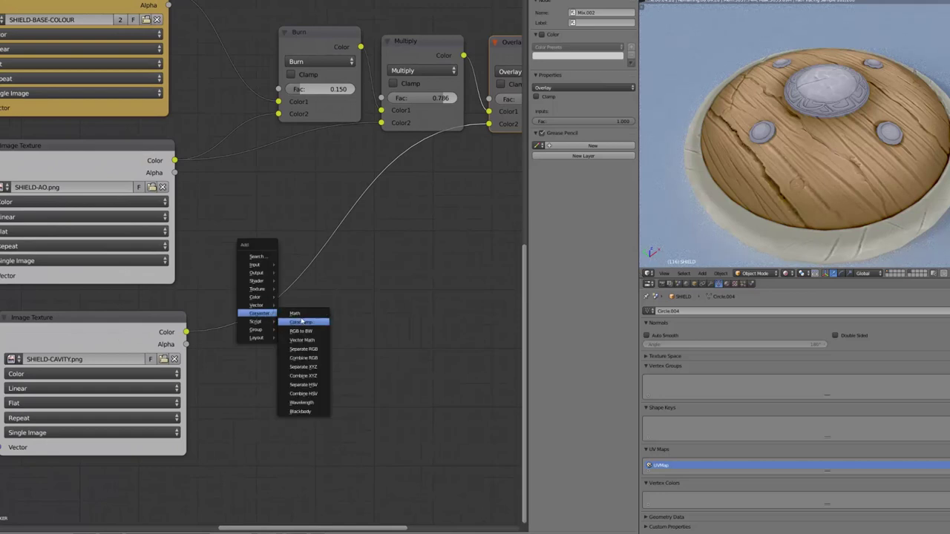
{"action": "left_click", "coordinate": [300, 322]}
{"action": "left_click", "coordinate": [345, 312]}
{"action": "scroll", "coordinate": [391, 260], "scroll_direction": "down", "scroll_amount": 2}
{"action": "middle_click_drag", "start_coordinate": [391, 260], "coordinate": [217, 325]}
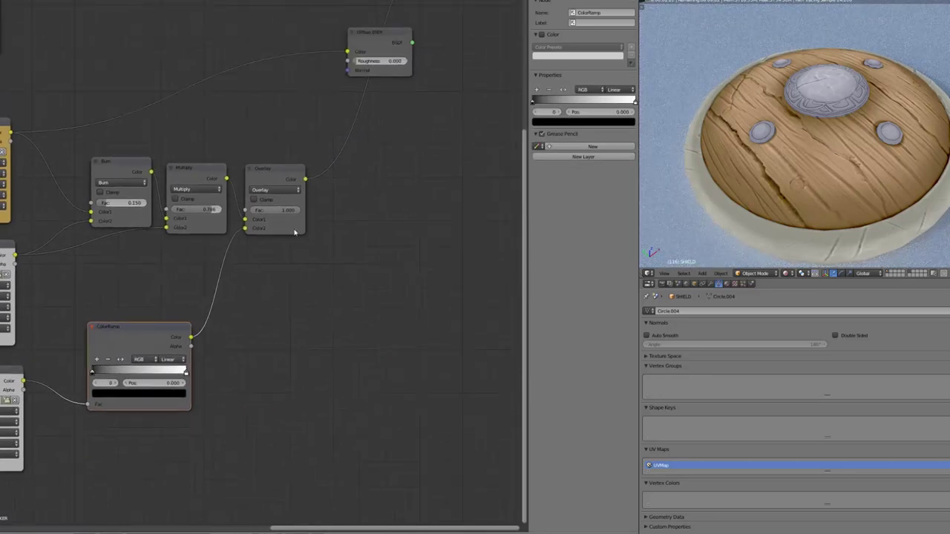
{"action": "left_click", "coordinate": [281, 181]}
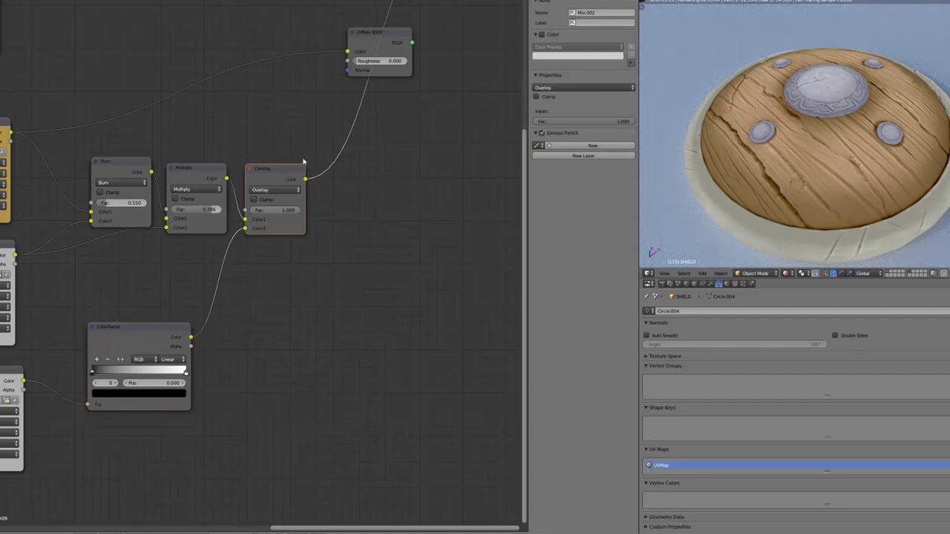
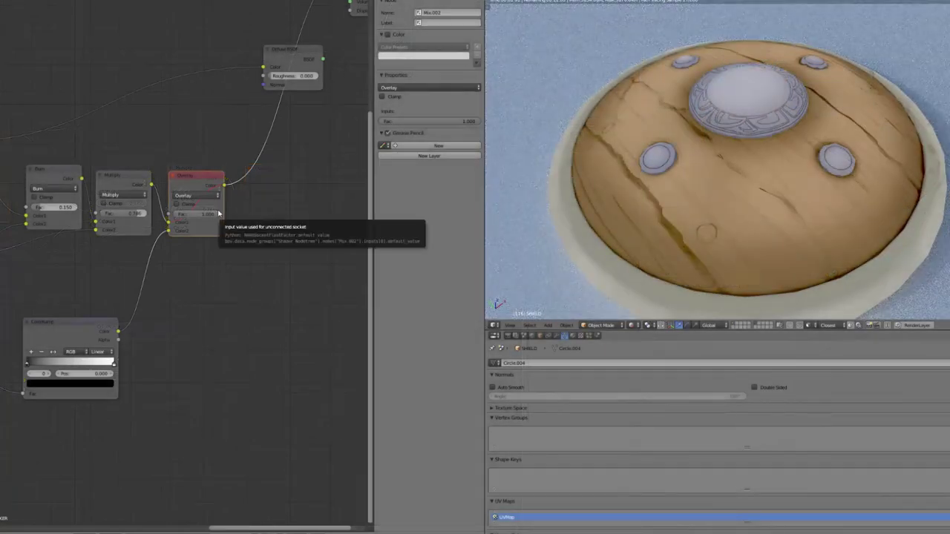
- Toggle the Overlay mix to compare, then preview the cavity ColorRamp output on the shield
{"action": "key", "text": "m"}
{"action": "key", "text": "m"}
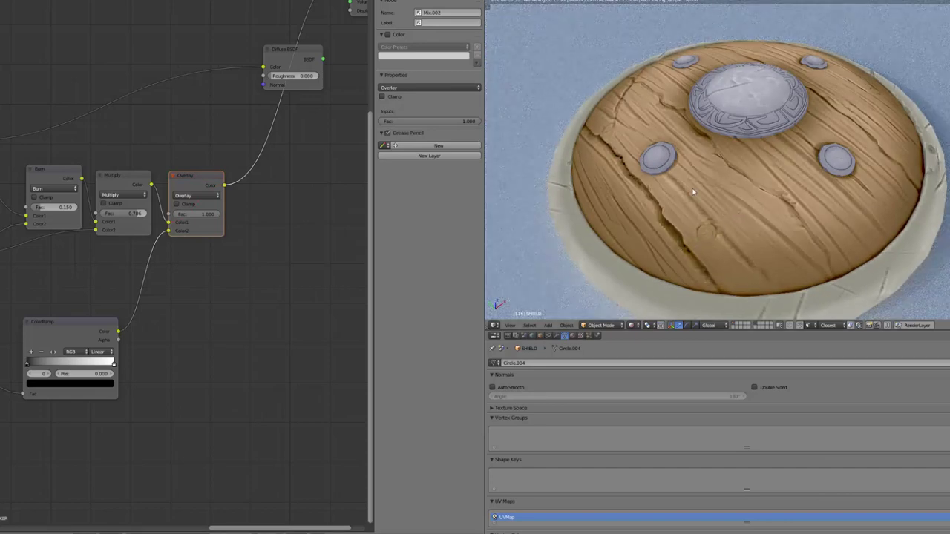
{"action": "middle_click_drag", "start_coordinate": [757, 249], "coordinate": [764, 252]}
{"action": "middle_click_drag", "start_coordinate": [170, 371], "coordinate": [318, 276]}
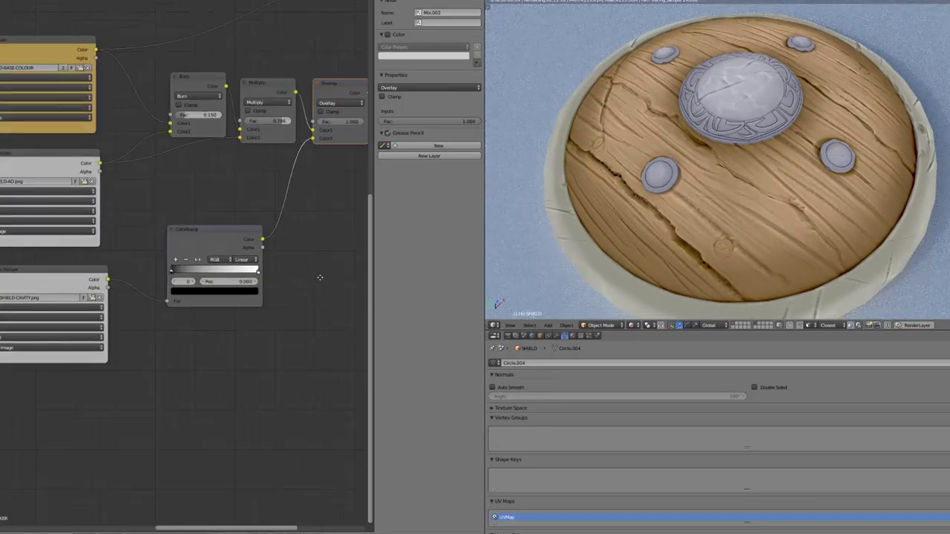
{"action": "scroll", "coordinate": [297, 268], "scroll_direction": "up", "scroll_amount": 2}
{"action": "left_click", "coordinate": [253, 223], "text": "ctrl+shift"}
{"action": "middle_click_drag", "start_coordinate": [202, 265], "coordinate": [98, 264]}
- Pull the ColorRamp white stop to 0.818 and settle the black stop near 0.28
{"action": "left_click_drag", "start_coordinate": [104, 263], "coordinate": [122, 262]}
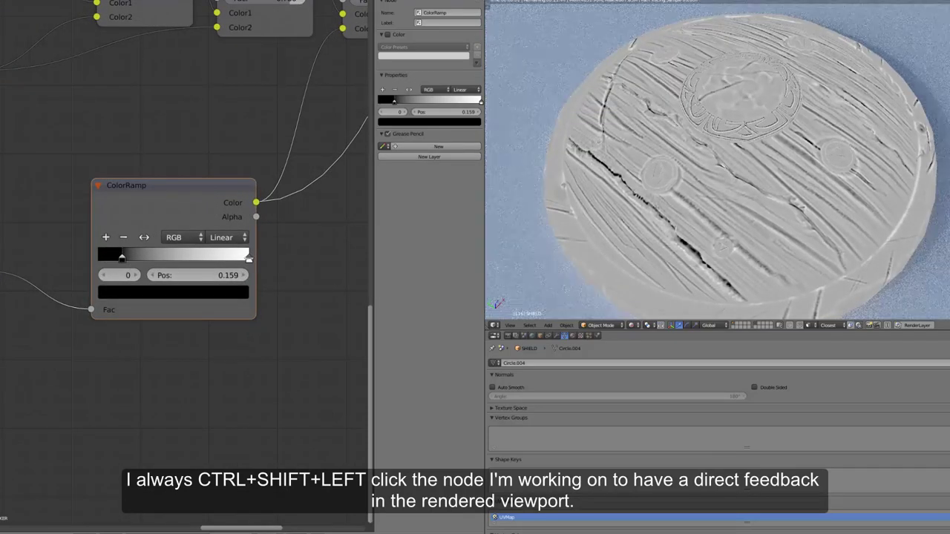
{"action": "left_click_drag", "start_coordinate": [244, 258], "coordinate": [221, 257]}
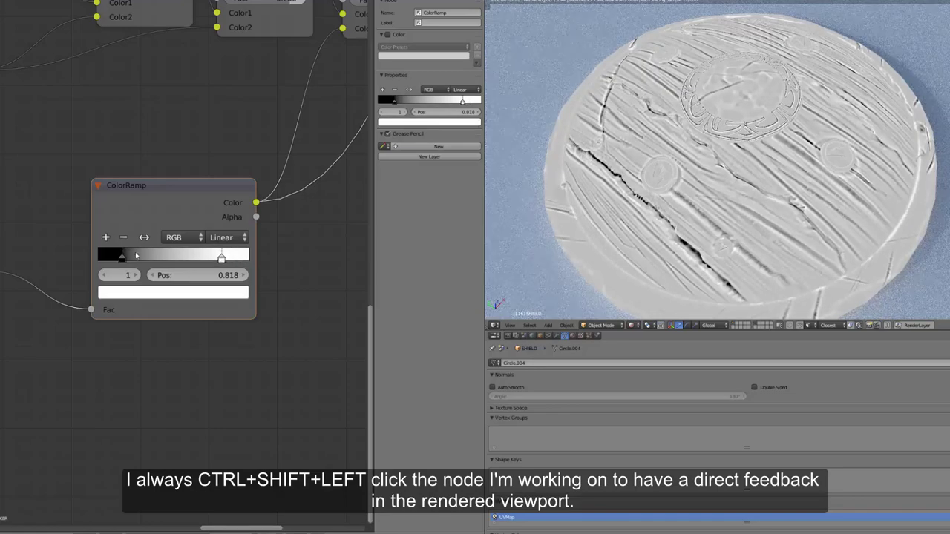
{"action": "left_click_drag", "start_coordinate": [123, 257], "coordinate": [150, 257]}
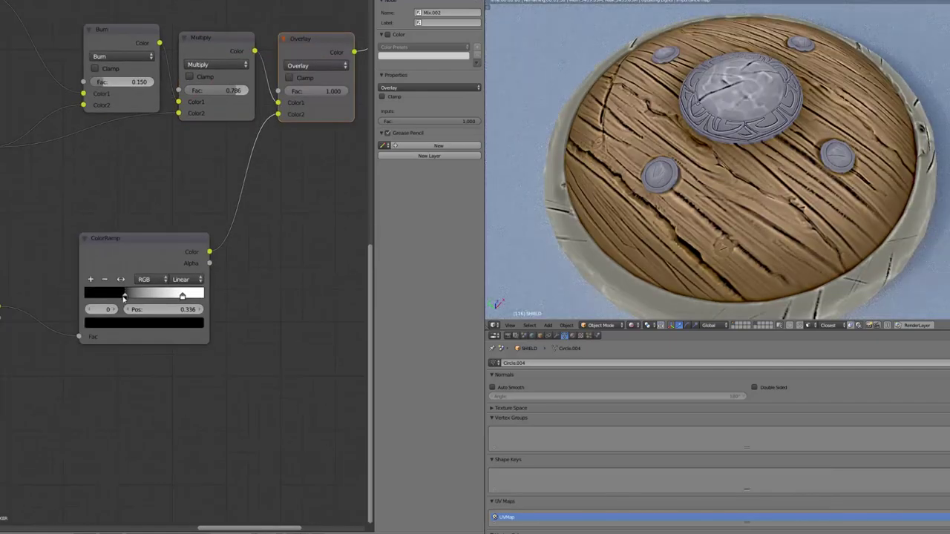
{"action": "left_click_drag", "start_coordinate": [124, 297], "coordinate": [117, 298]}
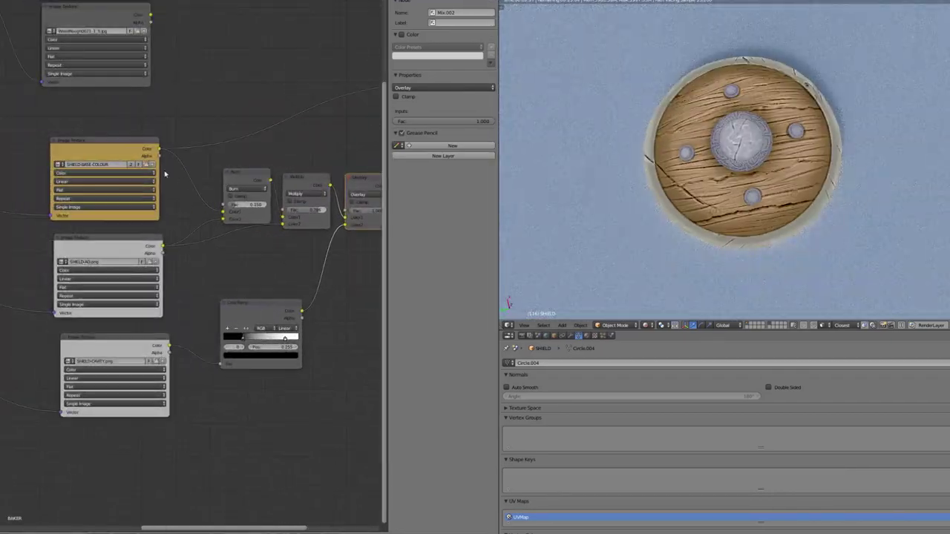
- Preview the Burn, Multiply and Overlay mix results on the shield in turn
{"action": "middle_click_drag", "start_coordinate": [263, 182], "coordinate": [139, 182]}
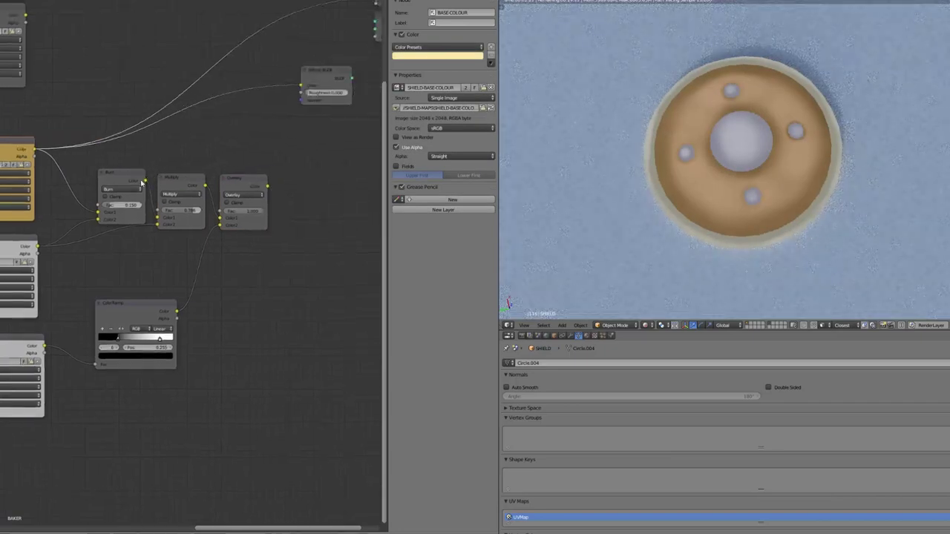
{"action": "left_click", "coordinate": [139, 182]}
{"action": "scroll", "coordinate": [839, 214], "scroll_direction": "up", "scroll_amount": 2}
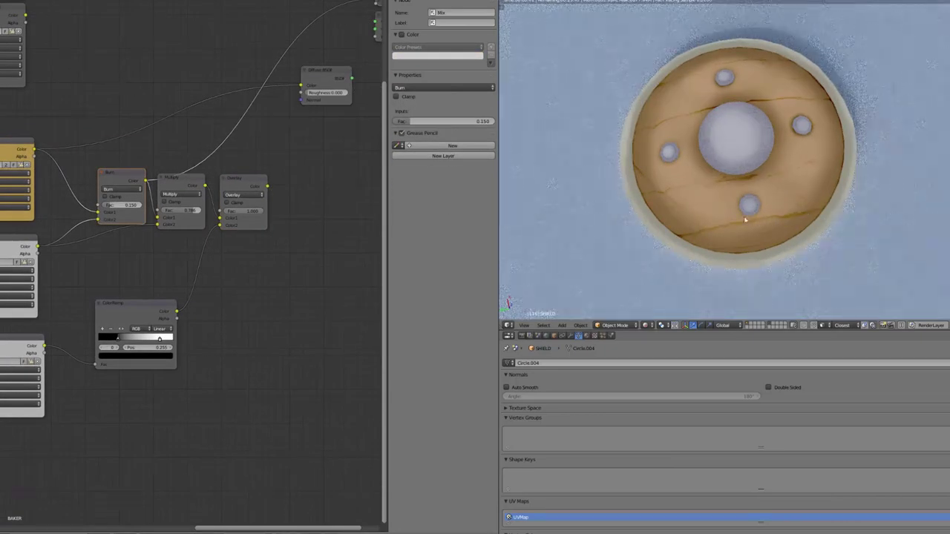
{"action": "middle_click_drag", "start_coordinate": [149, 234], "coordinate": [193, 212]}
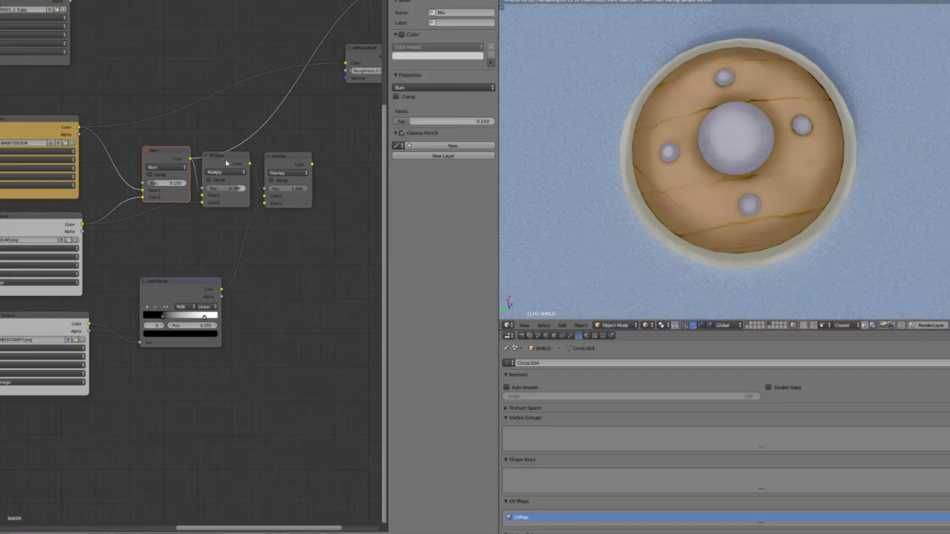
{"action": "left_click", "coordinate": [227, 162]}
{"action": "scroll", "coordinate": [824, 159], "scroll_direction": "up", "scroll_amount": 2}
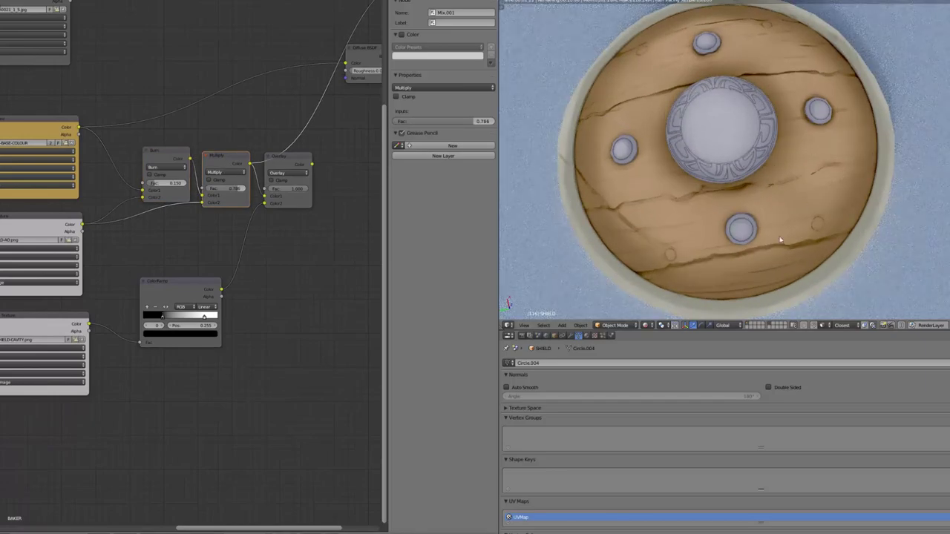
{"action": "left_click", "coordinate": [292, 165]}
- Lower the Overlay mix factor from 1.000 to 0.818
{"action": "middle_click_drag", "start_coordinate": [697, 171], "coordinate": [705, 212]}
{"action": "scroll", "coordinate": [810, 145], "scroll_direction": "up", "scroll_amount": 2}
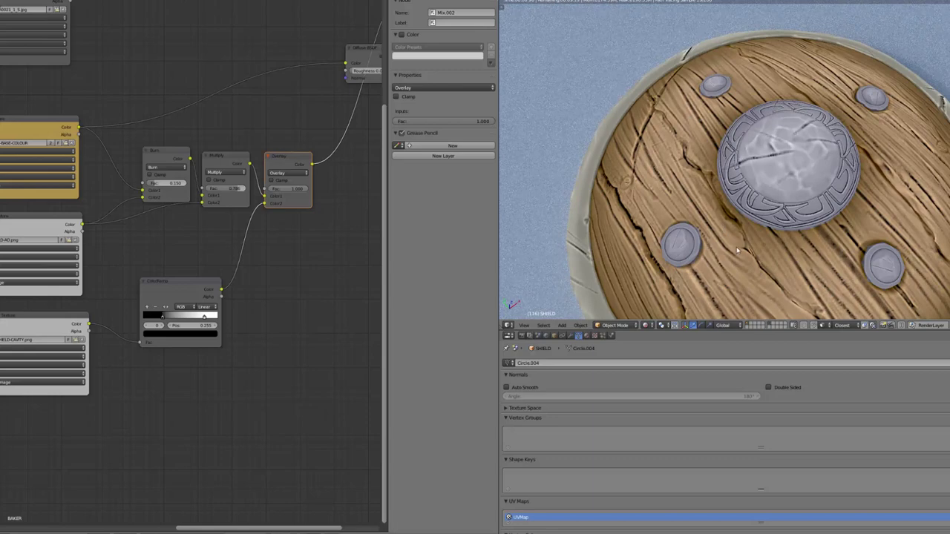
{"action": "scroll", "coordinate": [223, 252], "scroll_direction": "down", "scroll_amount": 3}
{"action": "scroll", "coordinate": [242, 215], "scroll_direction": "up", "scroll_amount": 1}
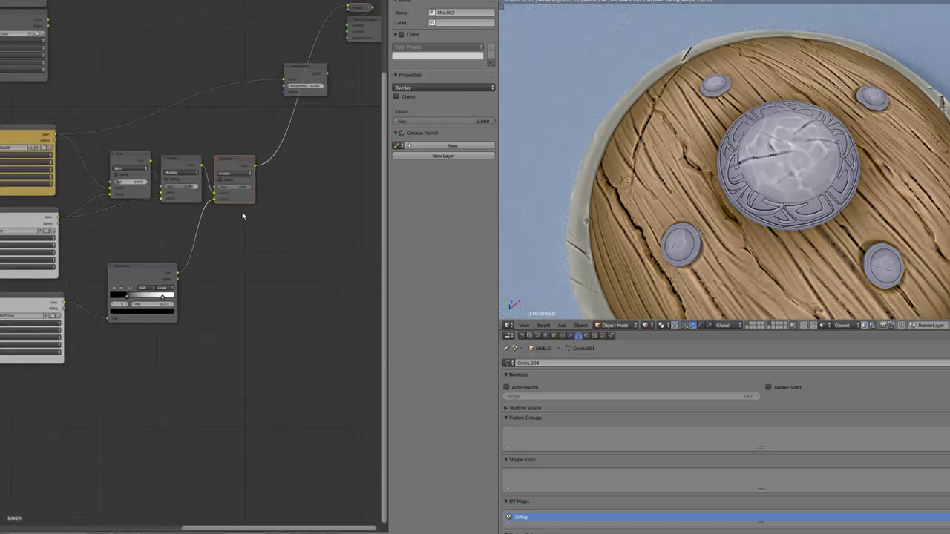
{"action": "left_click_drag", "start_coordinate": [245, 187], "coordinate": [235, 187]}
{"action": "scroll", "coordinate": [222, 208], "scroll_direction": "down", "scroll_amount": 1}
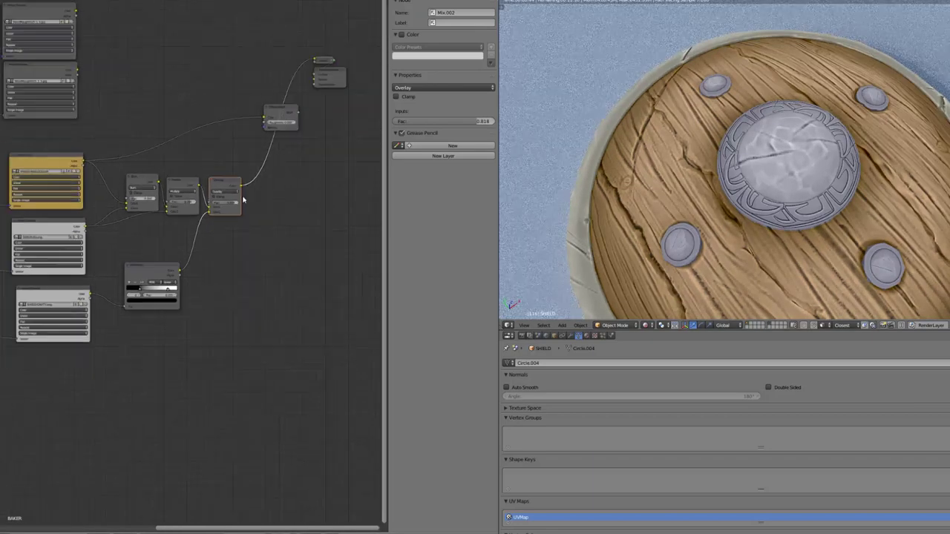
- Move the Burn, Overlay and ColorRamp nodes closer together to tidy the node tree
{"action": "middle_click_drag", "start_coordinate": [217, 204], "coordinate": [228, 238]}
{"action": "scroll", "coordinate": [228, 237], "scroll_direction": "up", "scroll_amount": 1}
{"action": "mouse_move", "coordinate": [142, 210]}
{"action": "left_mouse_down"}
{"action": "mouse_move", "coordinate": [112, 213]}
{"action": "mouse_move", "coordinate": [147, 211]}
{"action": "left_mouse_up"}
{"action": "left_click_drag", "start_coordinate": [206, 211], "coordinate": [178, 215]}
{"action": "middle_click_drag", "start_coordinate": [124, 259], "coordinate": [223, 227]}
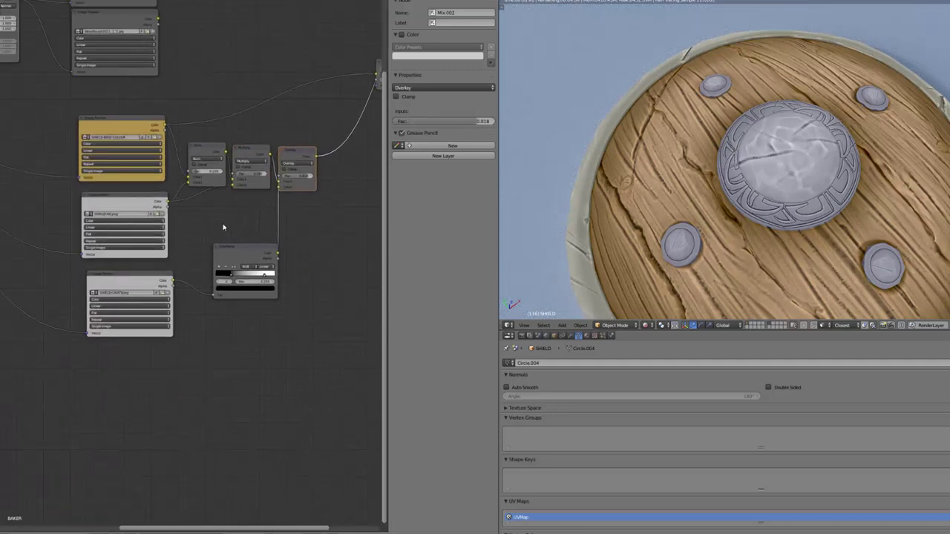
{"action": "left_click_drag", "start_coordinate": [222, 250], "coordinate": [206, 251]}
{"action": "scroll", "coordinate": [223, 252], "scroll_direction": "down", "scroll_amount": 2}
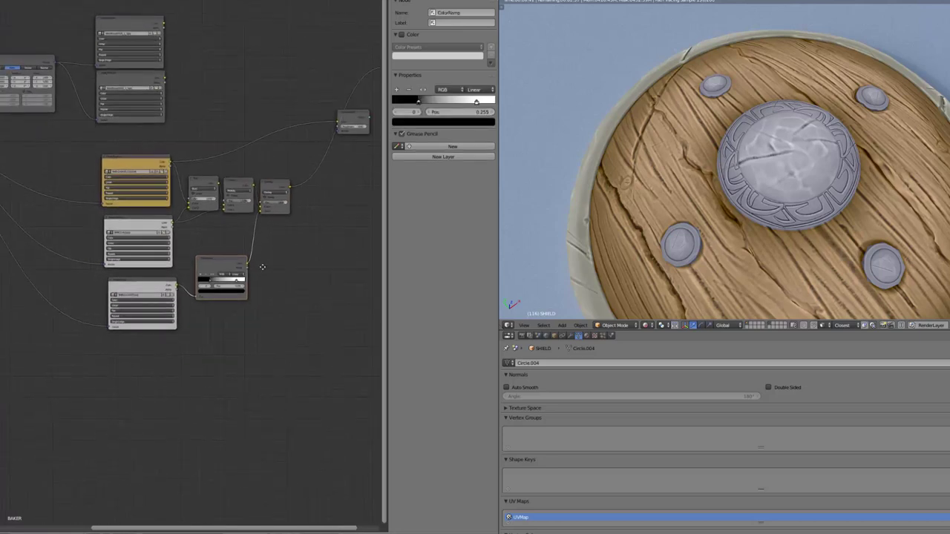
{"action": "middle_click_drag", "start_coordinate": [252, 215], "coordinate": [278, 303]}
{"action": "middle_click_drag", "start_coordinate": [242, 179], "coordinate": [257, 223]}
- Preview the WoodRough0125 and WoodRough0021 textures on the shield, then the full shader
{"action": "scroll", "coordinate": [186, 140], "scroll_direction": "up", "scroll_amount": 1}
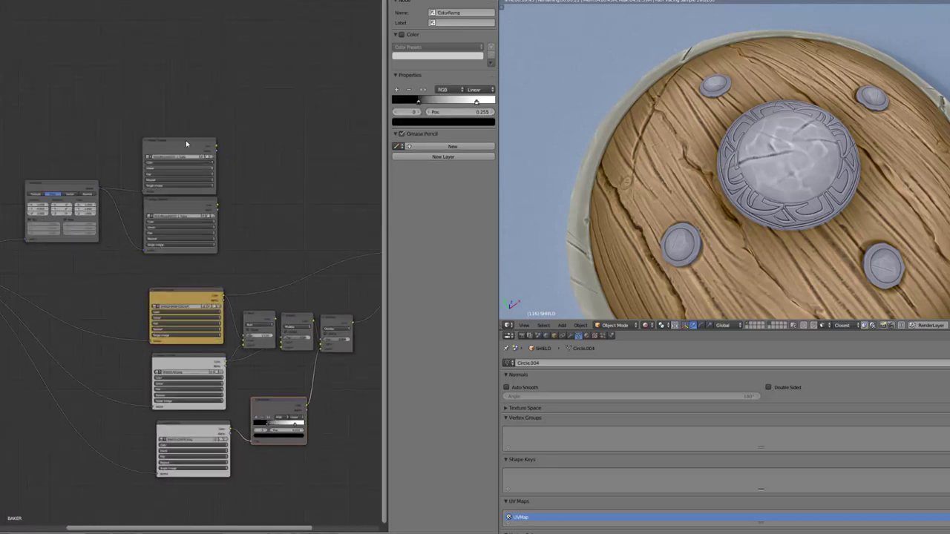
{"action": "left_click", "coordinate": [186, 145]}
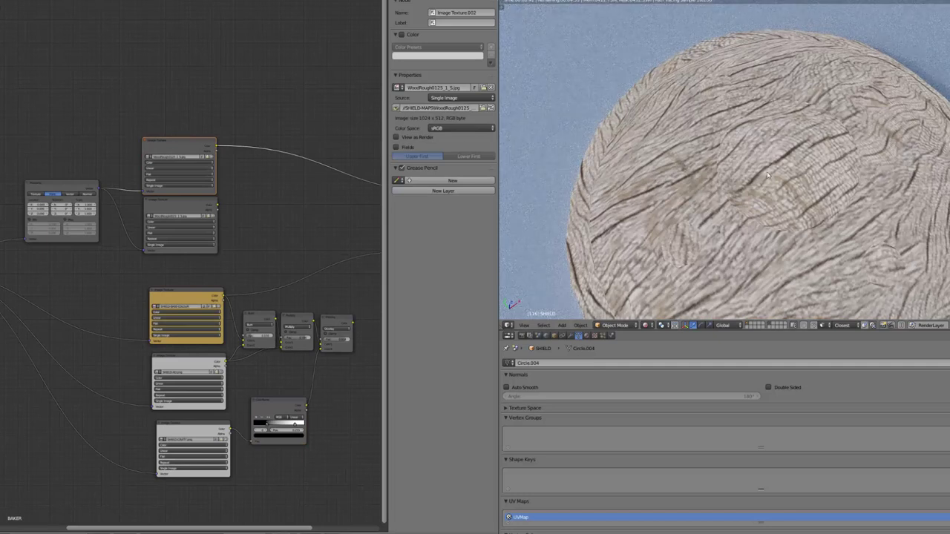
{"action": "middle_click_drag", "start_coordinate": [856, 257], "coordinate": [880, 294]}
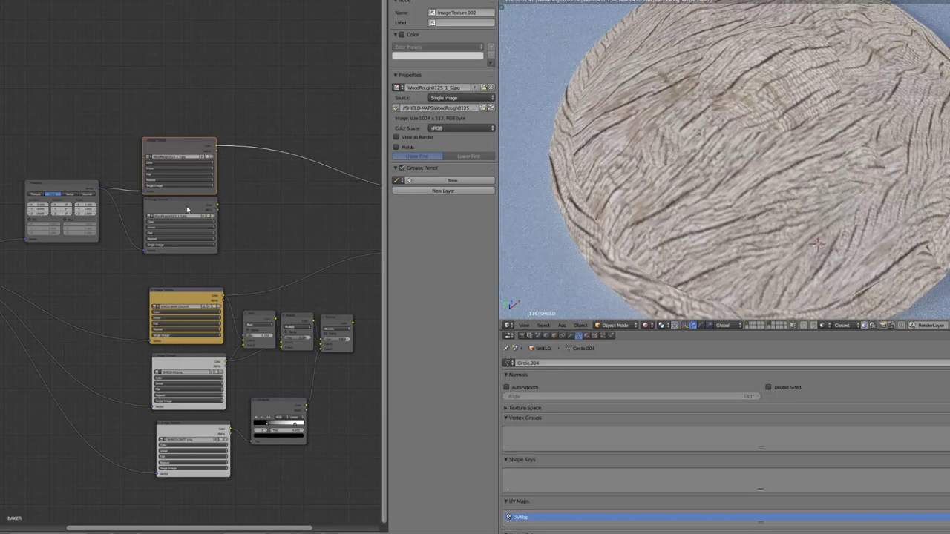
{"action": "left_click", "coordinate": [188, 210]}
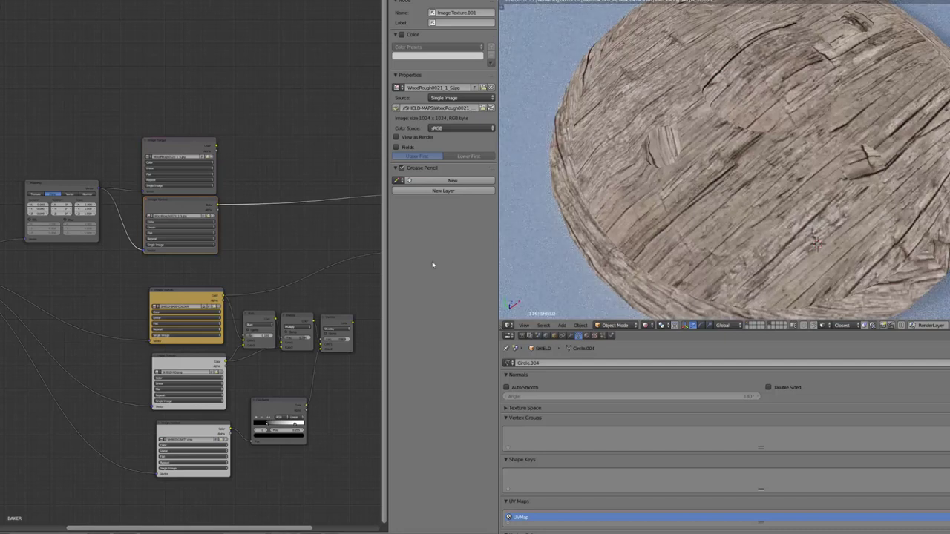
{"action": "scroll", "coordinate": [219, 317], "scroll_direction": "down", "scroll_amount": 2}
{"action": "left_click", "coordinate": [234, 296], "text": "ctrl+shift"}
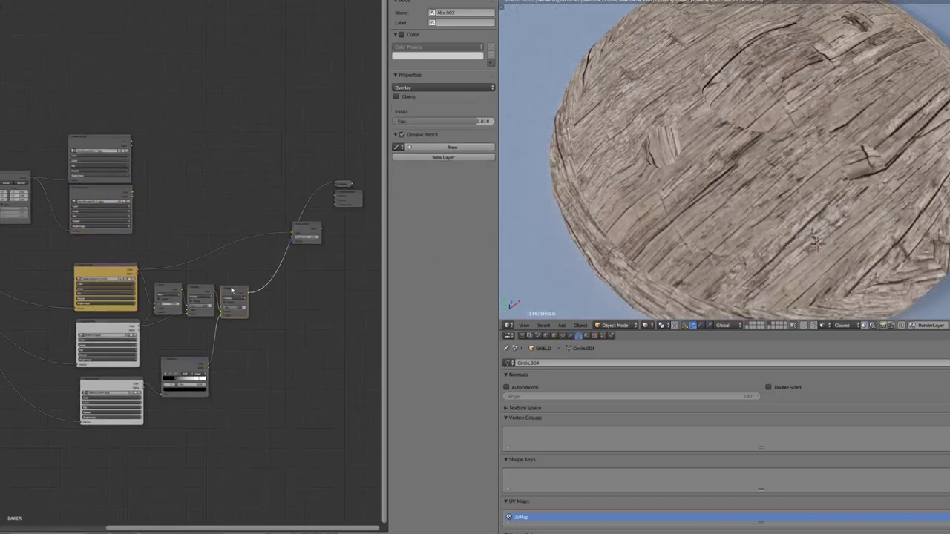
- Re-preview WoodRough0125, then finish on WoodRough0021 alone, orbiting to inspect its plank cracks
{"action": "middle_click_drag", "start_coordinate": [733, 195], "coordinate": [737, 260]}
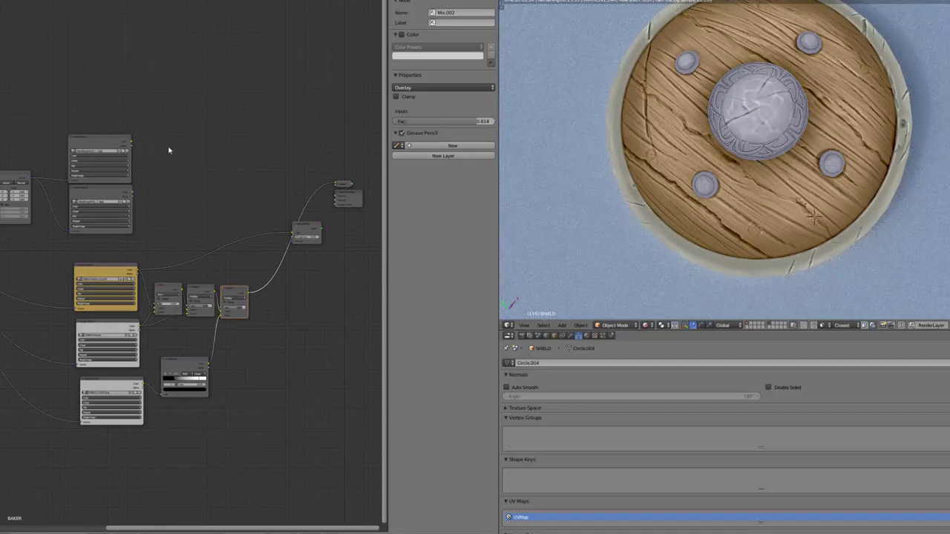
{"action": "left_click", "coordinate": [97, 140], "text": "ctrl+shift"}
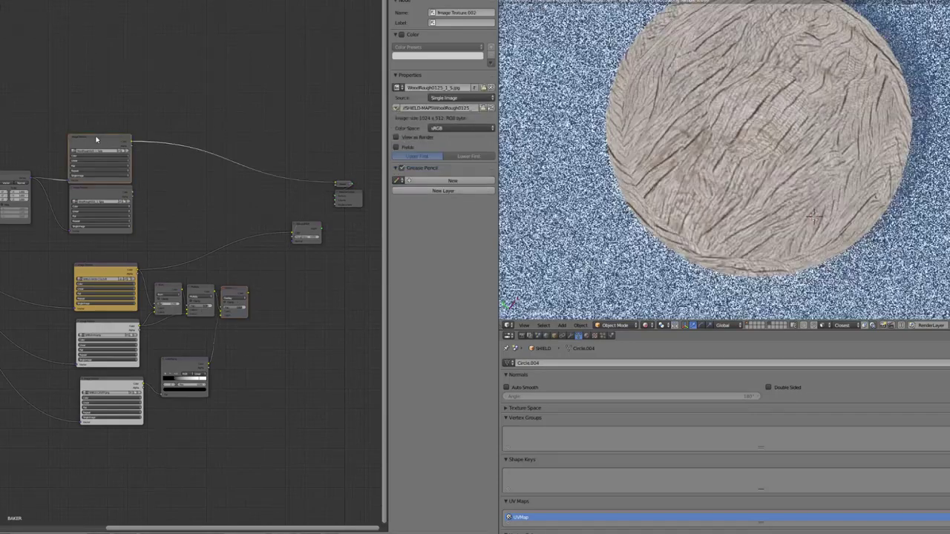
{"action": "middle_click_drag", "start_coordinate": [796, 163], "coordinate": [835, 199]}
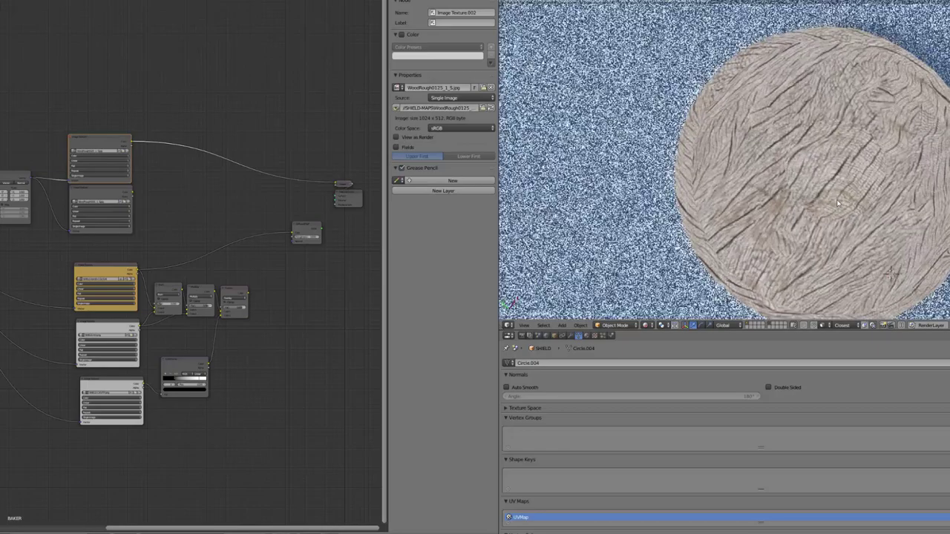
{"action": "left_click", "coordinate": [89, 193], "text": "ctrl+shift"}
{"action": "middle_click_drag", "start_coordinate": [830, 233], "coordinate": [870, 234]}
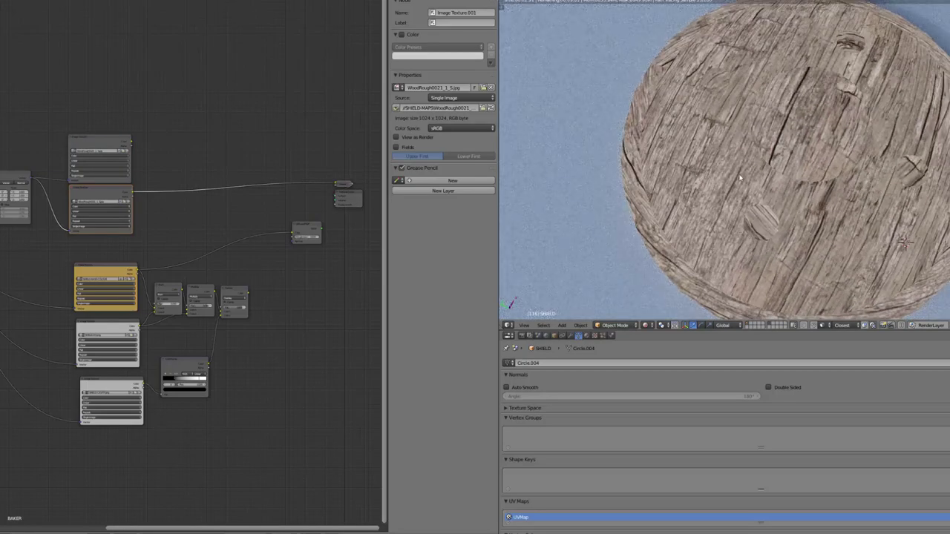
{"action": "middle_click_drag", "start_coordinate": [773, 54], "coordinate": [770, 61]}
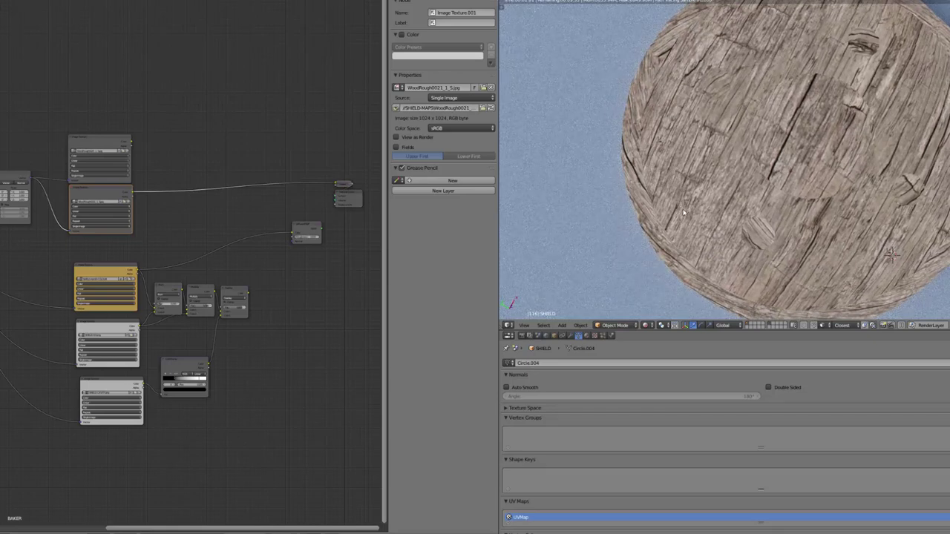
{"action": "middle_click_drag", "start_coordinate": [913, 185], "coordinate": [947, 204]}
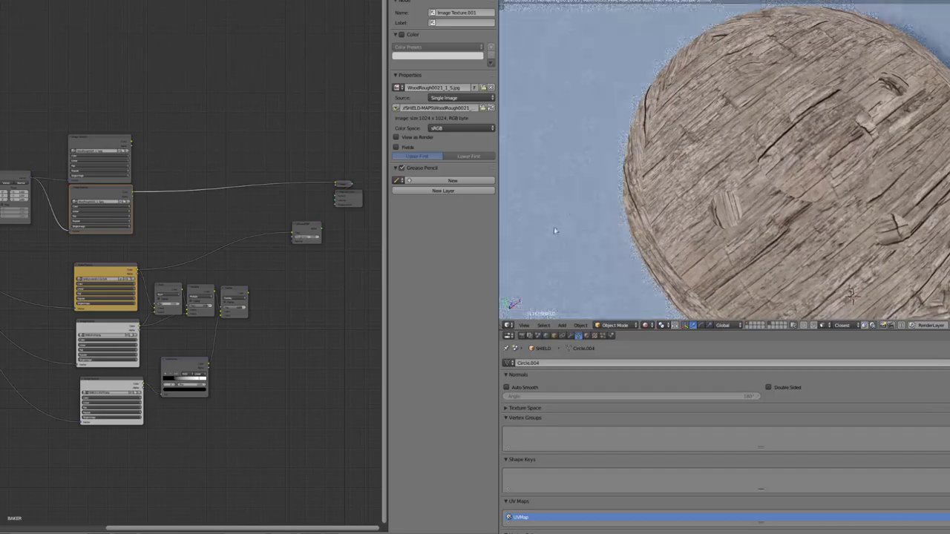
- Duplicate the Mapping node, feed it Texture Coordinates, and link it to the lower WoodRough0021 texture
{"action": "middle_click_drag", "start_coordinate": [88, 248], "coordinate": [244, 235]}
{"action": "scroll", "coordinate": [214, 196], "scroll_direction": "up", "scroll_amount": 1}
{"action": "middle_click_drag", "start_coordinate": [214, 196], "coordinate": [206, 130]}
{"action": "scroll", "coordinate": [205, 131], "scroll_direction": "up", "scroll_amount": 1}
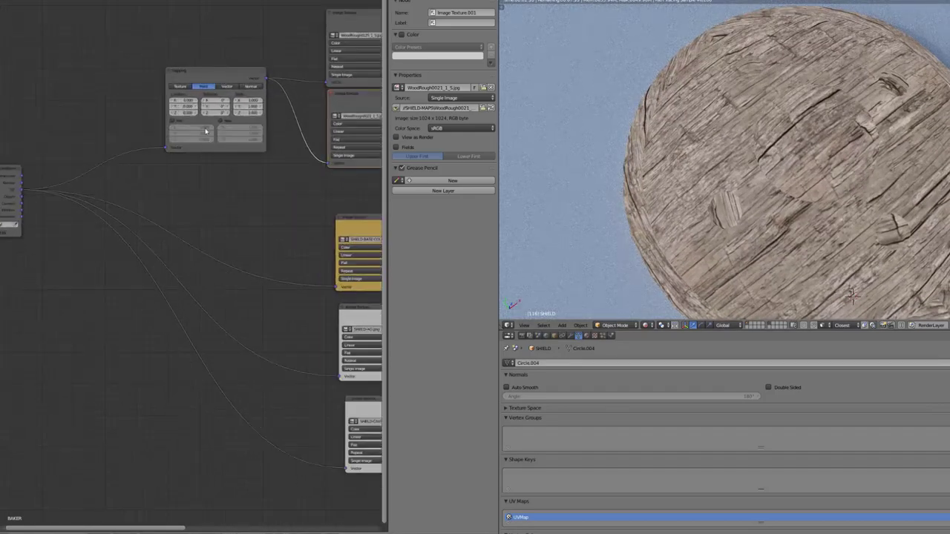
{"action": "left_click_drag", "start_coordinate": [208, 75], "coordinate": [222, 22]}
{"action": "key", "text": "shift+d"}
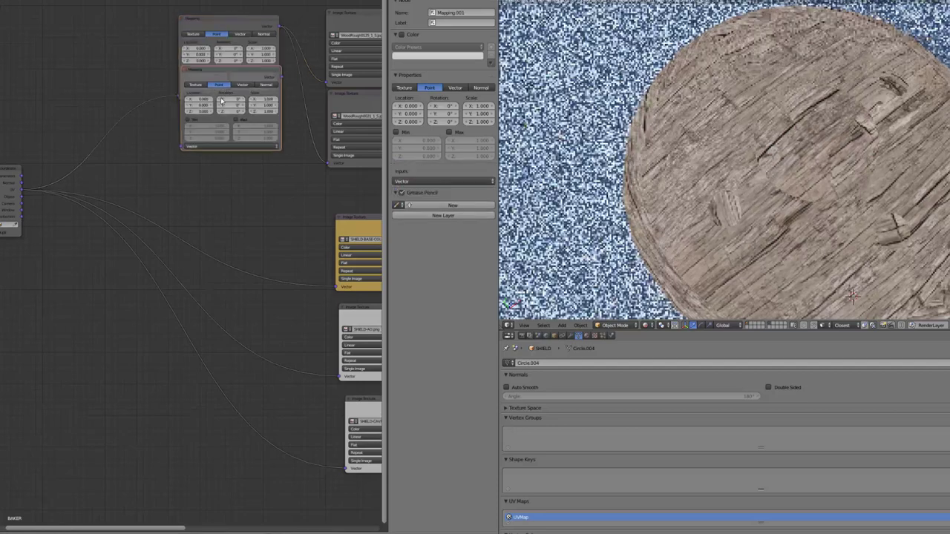
{"action": "left_click_drag", "start_coordinate": [21, 194], "coordinate": [178, 194]}
{"action": "middle_click_drag", "start_coordinate": [283, 125], "coordinate": [216, 133]}
{"action": "left_click_drag", "start_coordinate": [213, 135], "coordinate": [266, 171]}
{"action": "left_click_drag", "start_coordinate": [306, 111], "coordinate": [308, 133]}
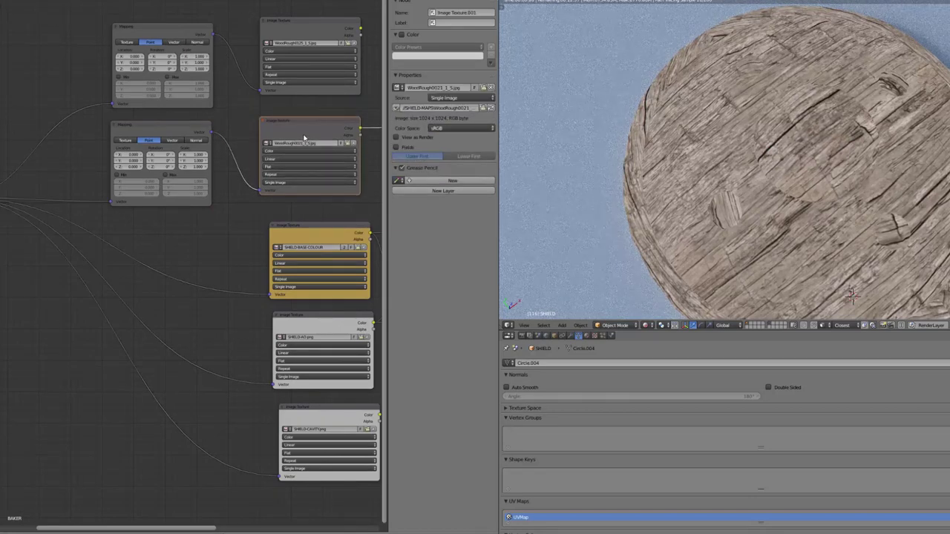
- Preview the Overlay mix, then the wood photo texture on its own
{"action": "scroll", "coordinate": [322, 290], "scroll_direction": "down", "scroll_amount": 1}
{"action": "middle_click_drag", "start_coordinate": [322, 289], "coordinate": [155, 272]}
{"action": "scroll", "coordinate": [236, 250], "scroll_direction": "down", "scroll_amount": 1}
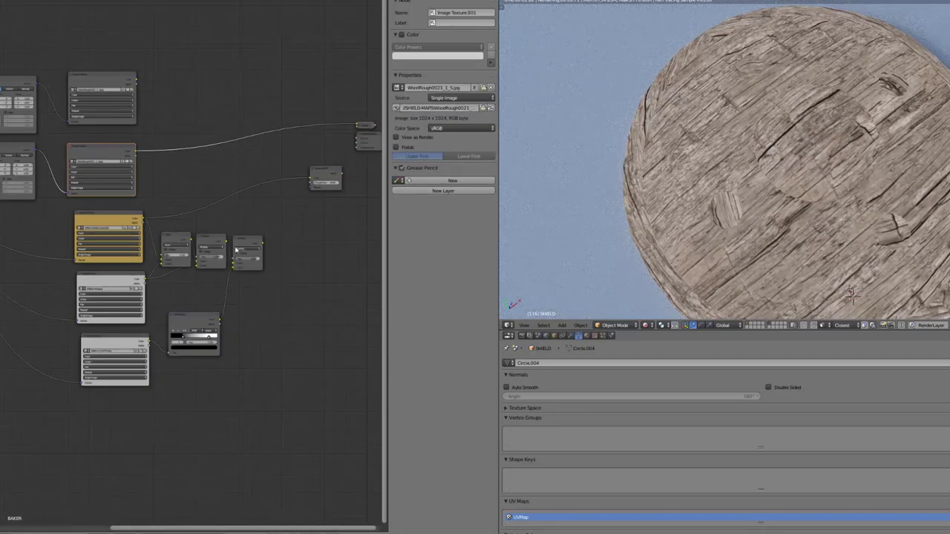
{"action": "left_click", "coordinate": [253, 243], "text": "ctrl+shift"}
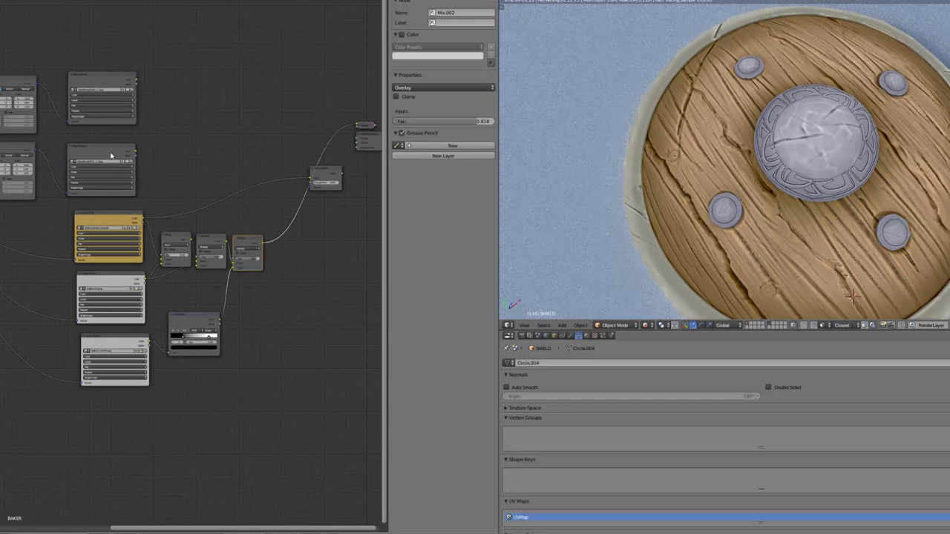
{"action": "left_click", "coordinate": [111, 156], "text": "ctrl+shift"}
{"action": "middle_click_drag", "start_coordinate": [111, 165], "coordinate": [284, 177]}
- Duplicate the Overlay mix, chaining the previous mix into Color1 and the wood photo into Color2
{"action": "scroll", "coordinate": [156, 189], "scroll_direction": "up", "scroll_amount": 1}
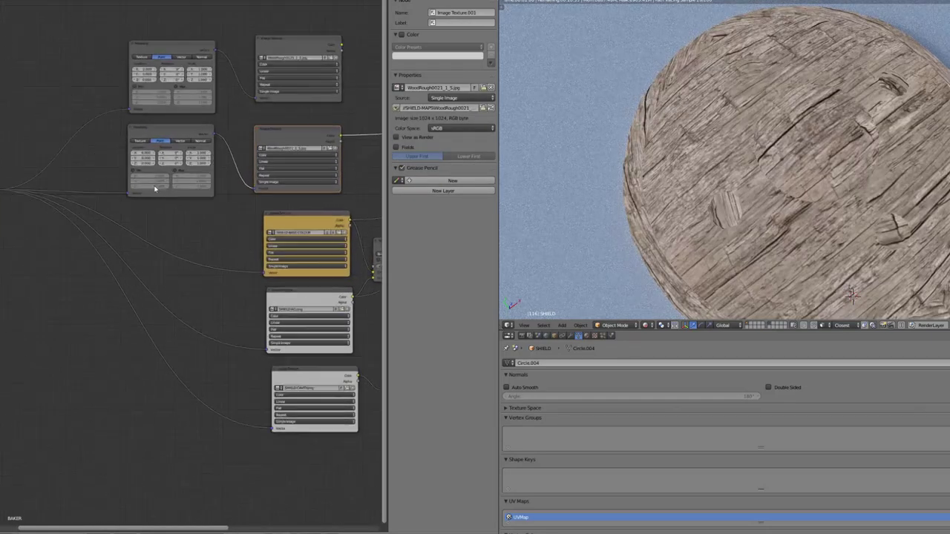
{"action": "scroll", "coordinate": [156, 189], "scroll_direction": "up", "scroll_amount": 1}
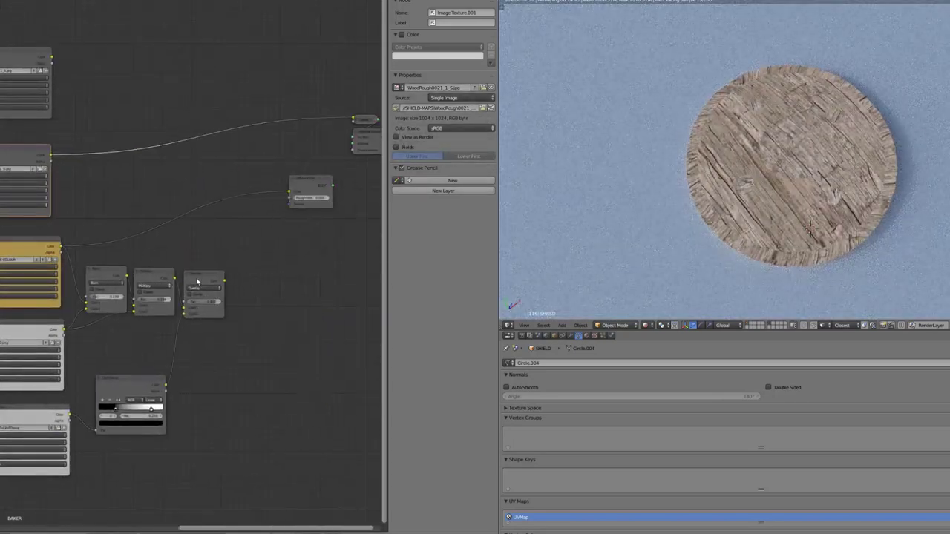
{"action": "left_click", "coordinate": [198, 276]}
{"action": "key", "text": "shift+d"}
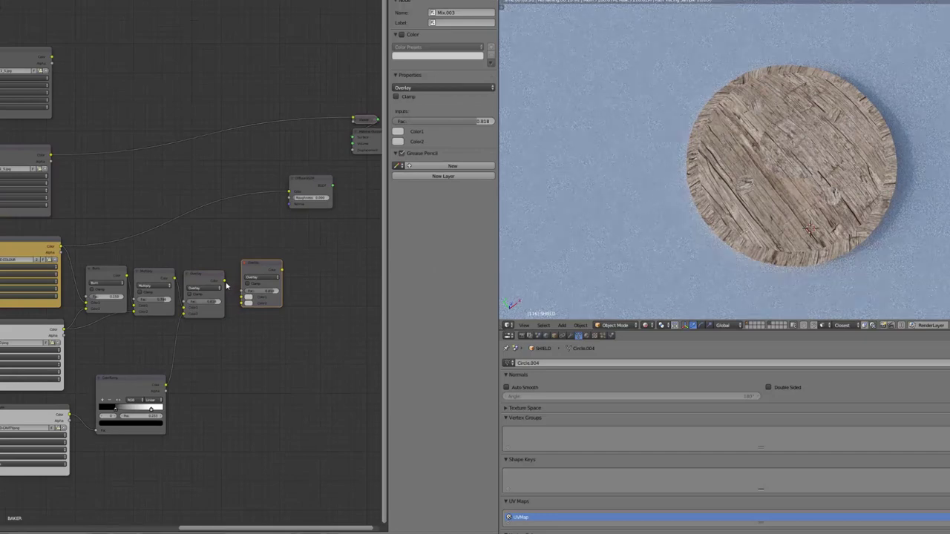
{"action": "left_click", "coordinate": [241, 299]}
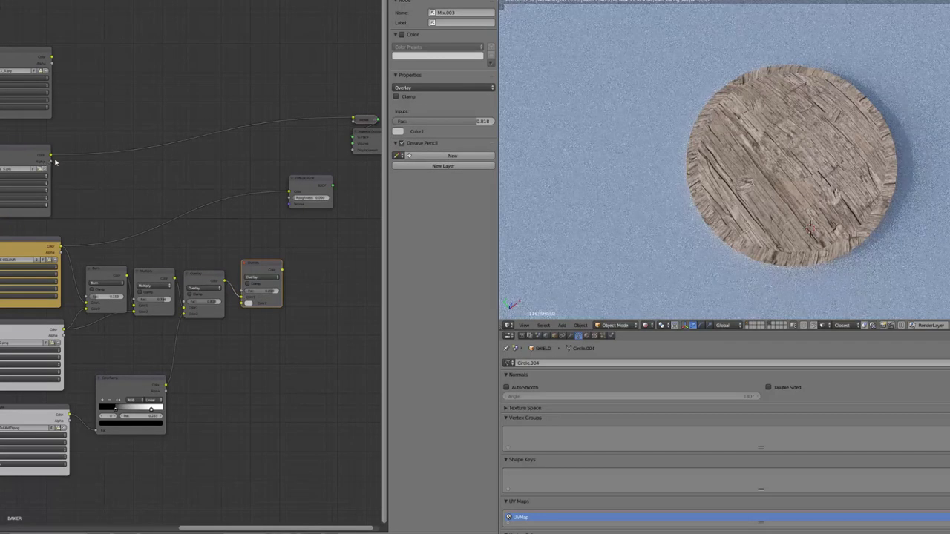
{"action": "left_click_drag", "start_coordinate": [85, 171], "coordinate": [246, 305]}
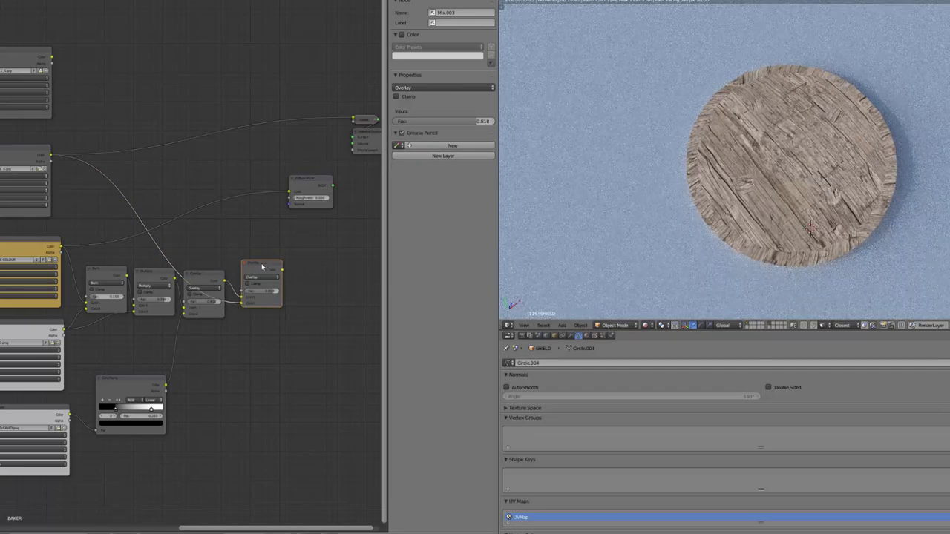
{"action": "scroll", "coordinate": [796, 250], "scroll_direction": "up", "scroll_amount": 5}
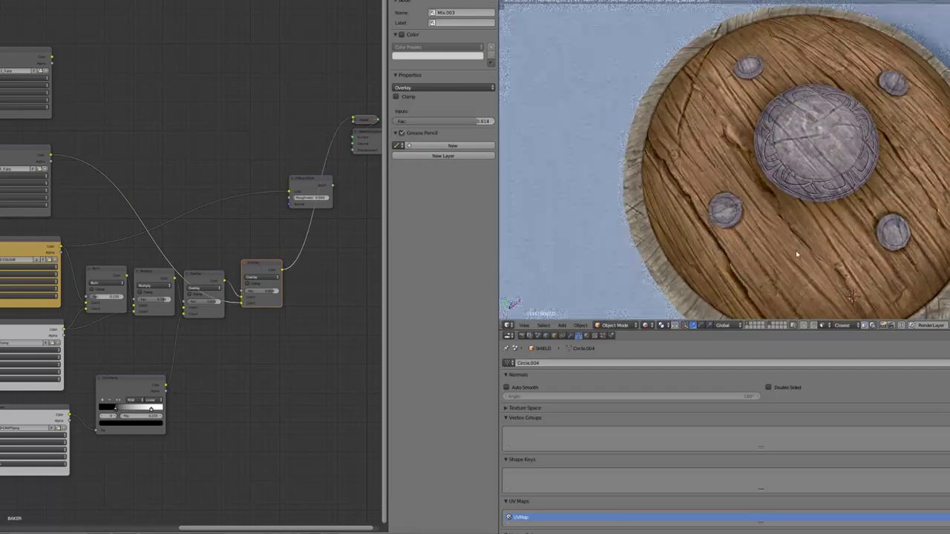
{"action": "middle_click_drag", "start_coordinate": [785, 272], "coordinate": [786, 297]}
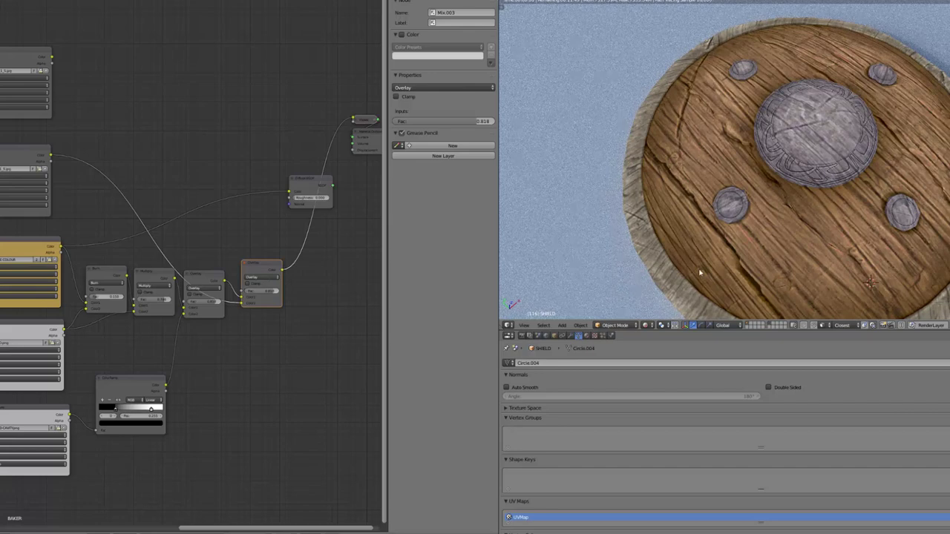
{"action": "scroll", "coordinate": [817, 274], "scroll_direction": "up", "scroll_amount": 2}
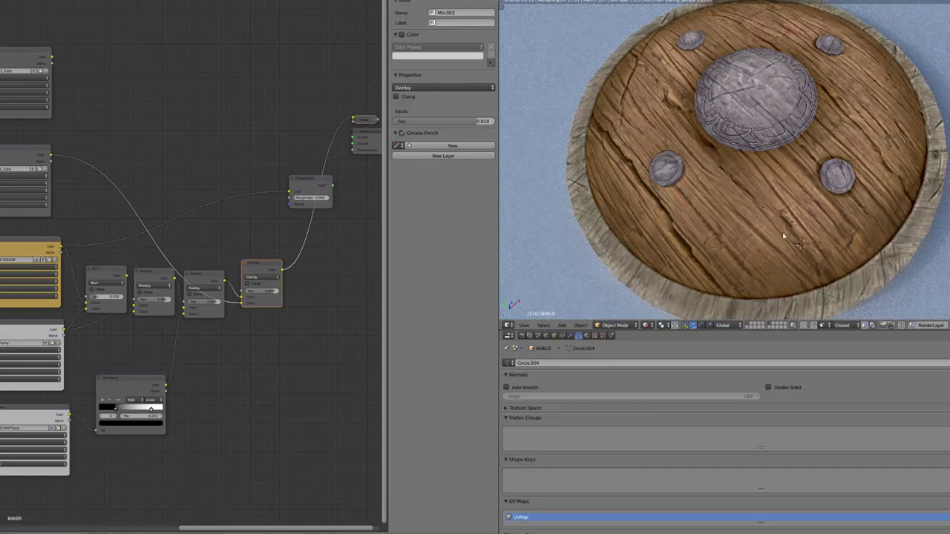
- From the top view, mute and unmute the Overlay mix repeatedly to compare the wood overlay
{"action": "key", "text": "KP_7"}
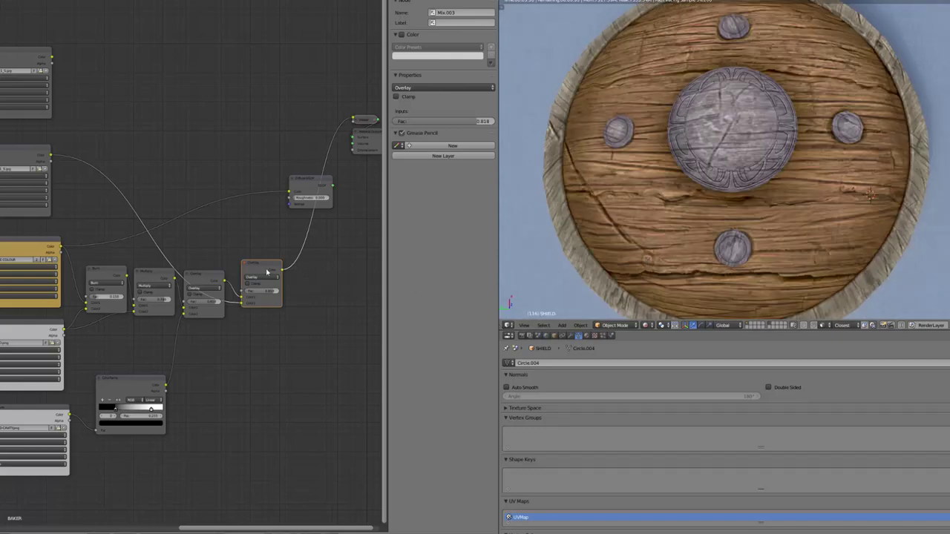
{"action": "key", "text": "m"}
{"action": "key", "text": "m"}
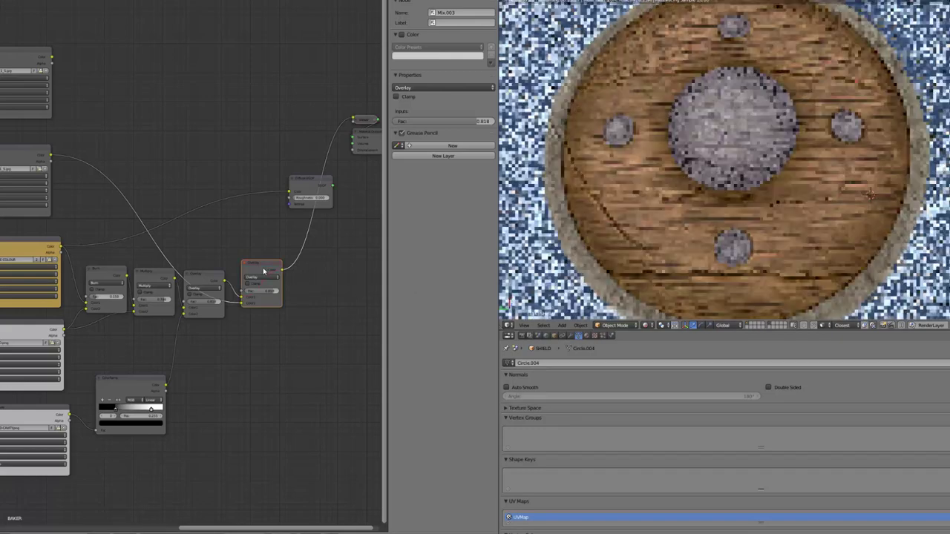
{"action": "key", "text": "m"}
{"action": "key", "text": "m"}
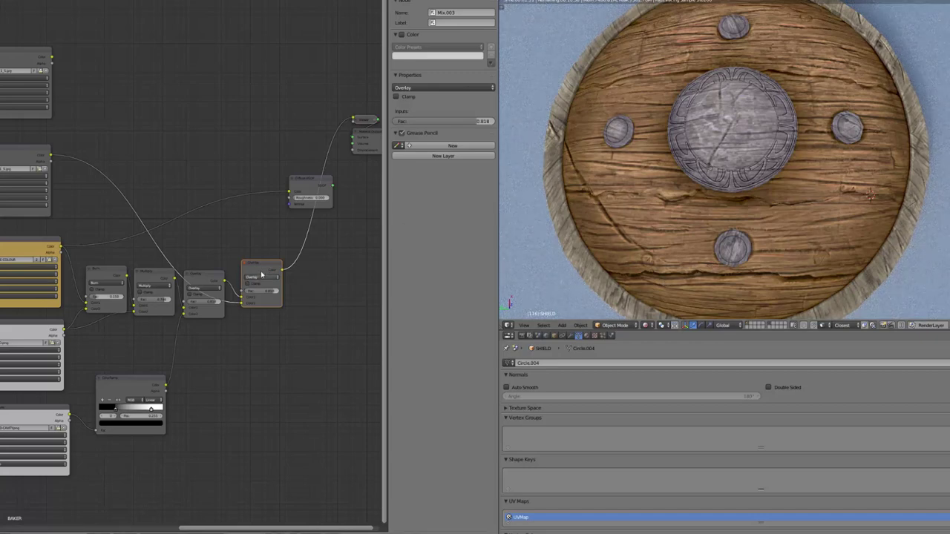
{"action": "key", "text": "m"}
{"action": "key", "text": "m"}
{"action": "key", "text": "m"}
{"action": "key", "text": "m"}
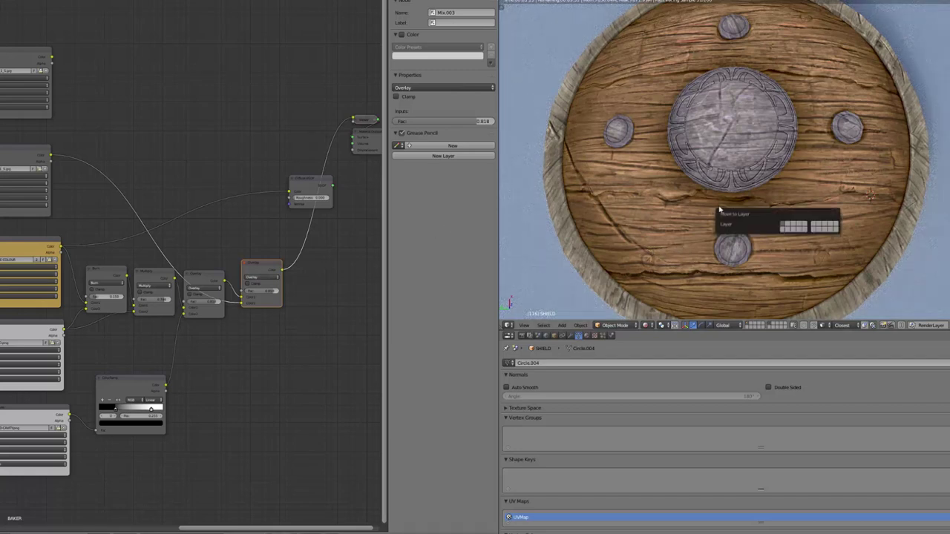
{"action": "key", "text": "m"}
{"action": "key", "text": "m"}
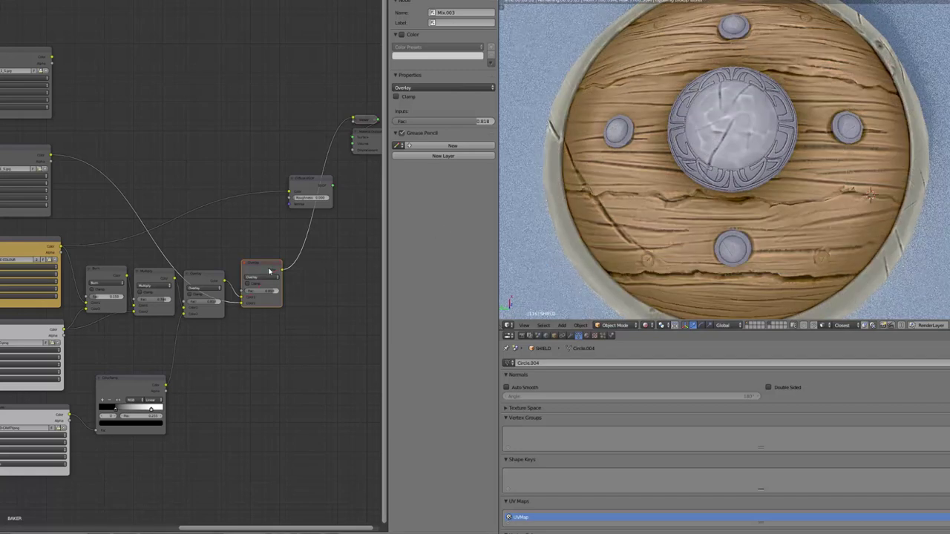
- Orbit the shield to a tilted view and select the top wood image texture
{"action": "scroll", "coordinate": [788, 217], "scroll_direction": "down", "scroll_amount": 2}
{"action": "middle_click_drag", "start_coordinate": [788, 217], "coordinate": [690, 275]}
{"action": "scroll", "coordinate": [880, 246], "scroll_direction": "up", "scroll_amount": 3}
{"action": "scroll", "coordinate": [880, 246], "scroll_direction": "down", "scroll_amount": 2}
{"action": "scroll", "coordinate": [686, 242], "scroll_direction": "up", "scroll_amount": 1}
{"action": "scroll", "coordinate": [686, 238], "scroll_direction": "down", "scroll_amount": 1}
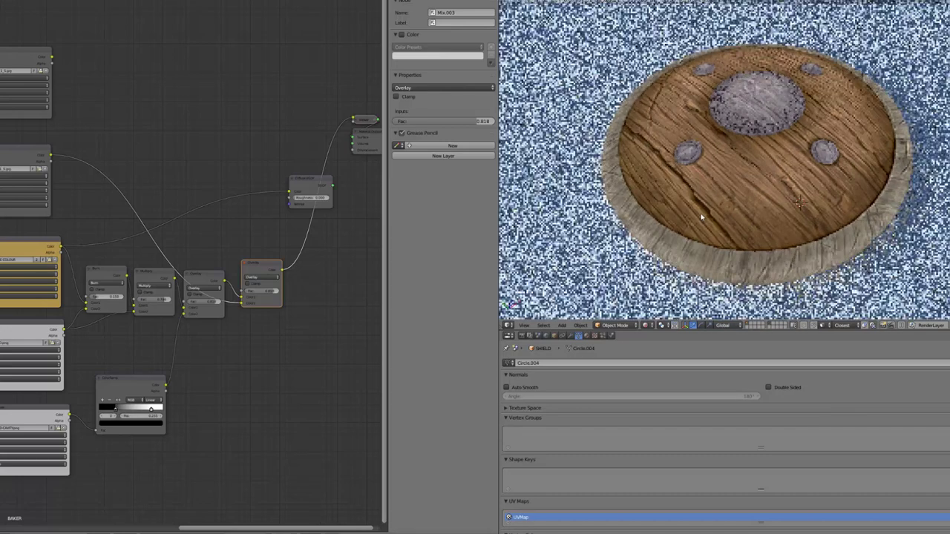
{"action": "scroll", "coordinate": [691, 275], "scroll_direction": "up", "scroll_amount": 2}
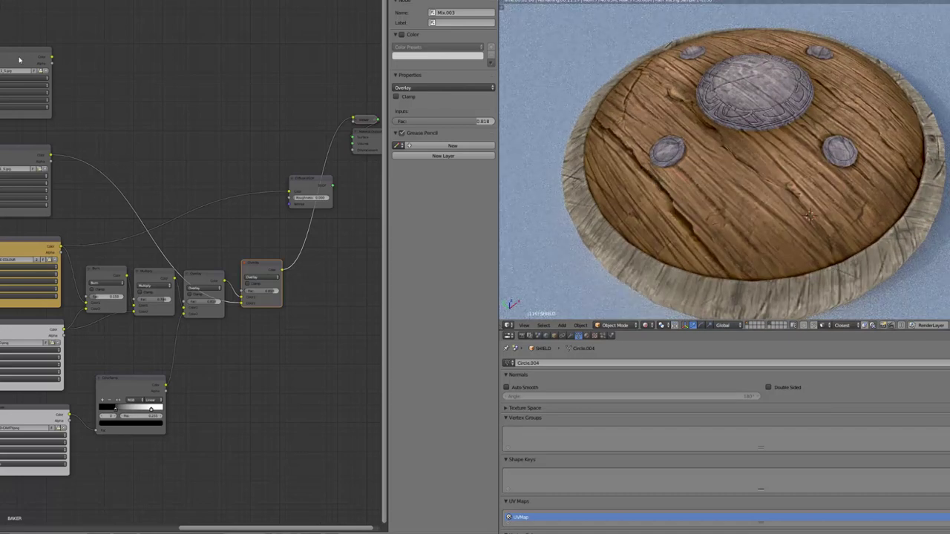
{"action": "scroll", "coordinate": [73, 175], "scroll_direction": "down", "scroll_amount": 1}
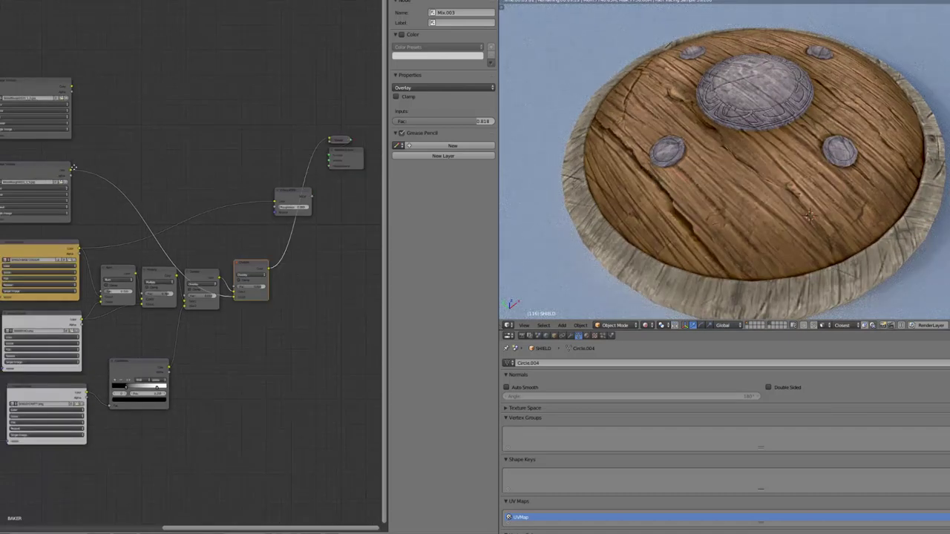
{"action": "middle_click_drag", "start_coordinate": [73, 168], "coordinate": [127, 141]}
{"action": "left_click", "coordinate": [96, 58]}
- Add Mapping nodes before both wood textures with Ctrl+T and preview the top texture alone
{"action": "key", "text": "ctrl+t"}
{"action": "middle_click_drag", "start_coordinate": [96, 58], "coordinate": [155, 134]}
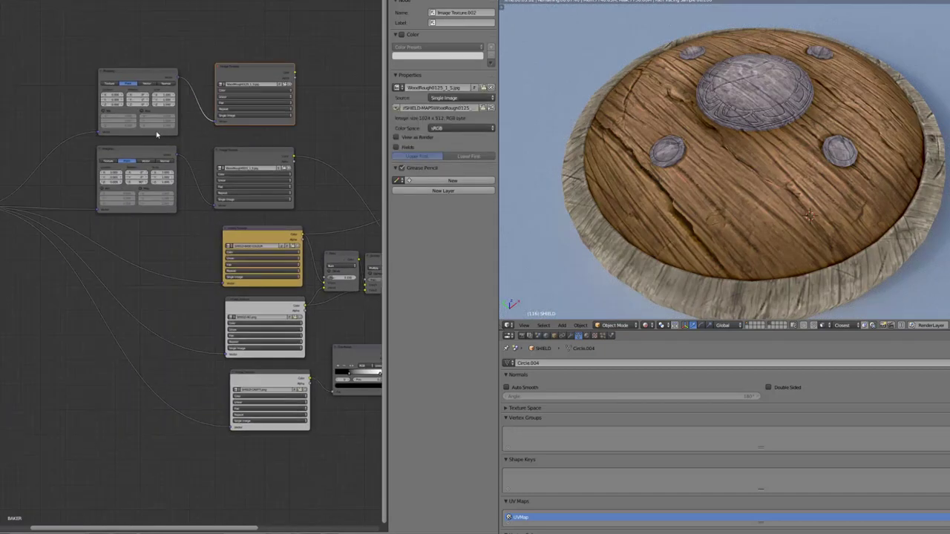
{"action": "scroll", "coordinate": [148, 98], "scroll_direction": "up", "scroll_amount": 1}
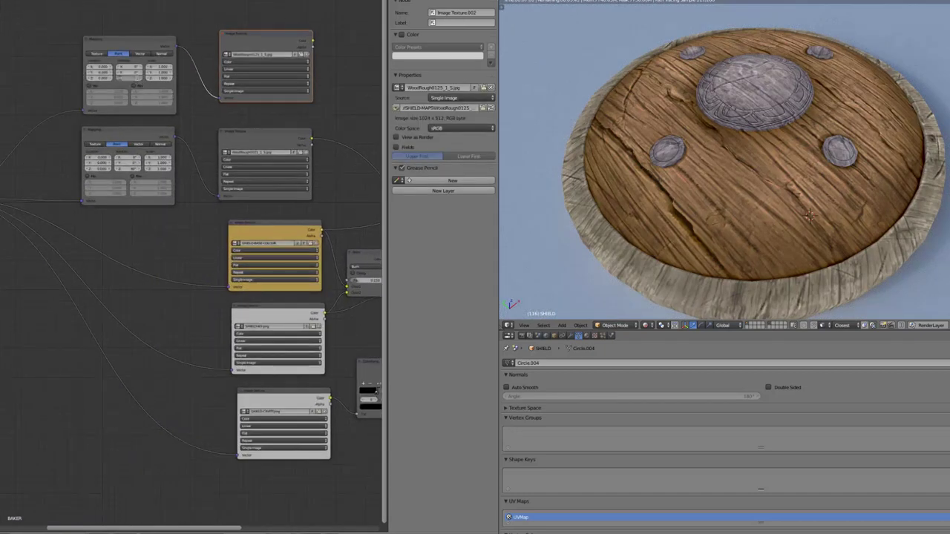
{"action": "left_click", "coordinate": [264, 41], "text": "ctrl+shift"}
{"action": "middle_click_drag", "start_coordinate": [264, 41], "coordinate": [260, 178]}
{"action": "scroll", "coordinate": [260, 179], "scroll_direction": "up", "scroll_amount": 1}
{"action": "middle_click_drag", "start_coordinate": [668, 186], "coordinate": [712, 141]}
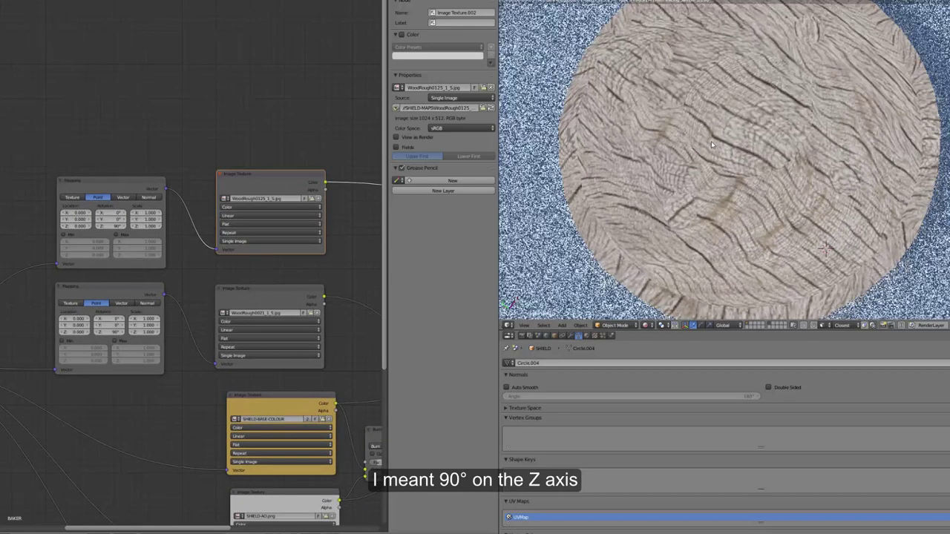
{"action": "scroll", "coordinate": [173, 220], "scroll_direction": "up", "scroll_amount": 1}
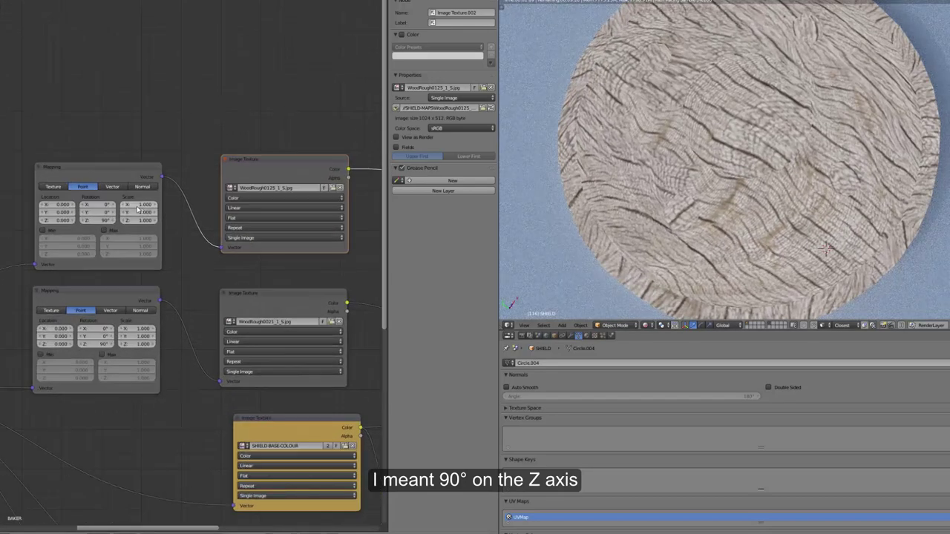
- Set the top wood texture's Mapping Scale X and Y to 5
{"action": "type", "text": "5"}
{"action": "key", "text": "Tab"}
{"action": "type", "text": "5"}
{"action": "key", "text": "Return"}
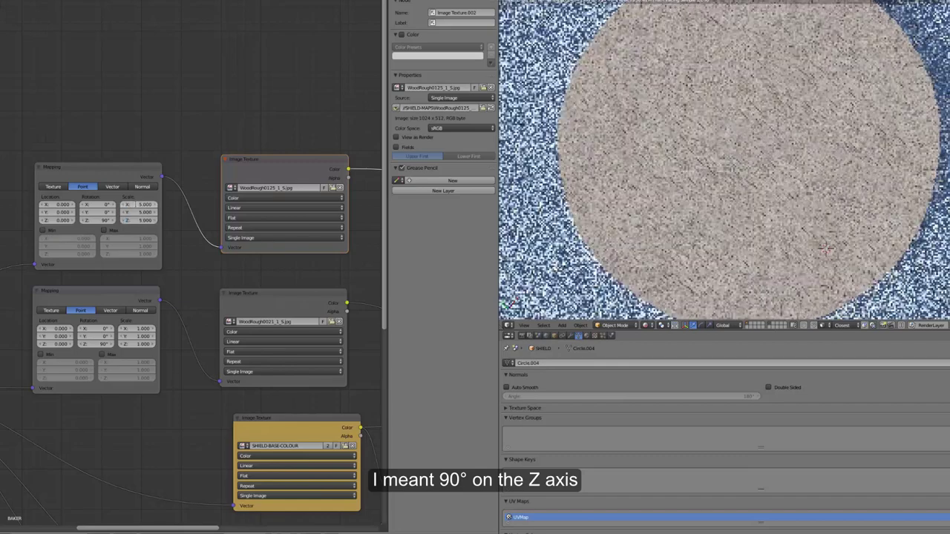
{"action": "scroll", "coordinate": [750, 190], "scroll_direction": "up", "scroll_amount": 1}
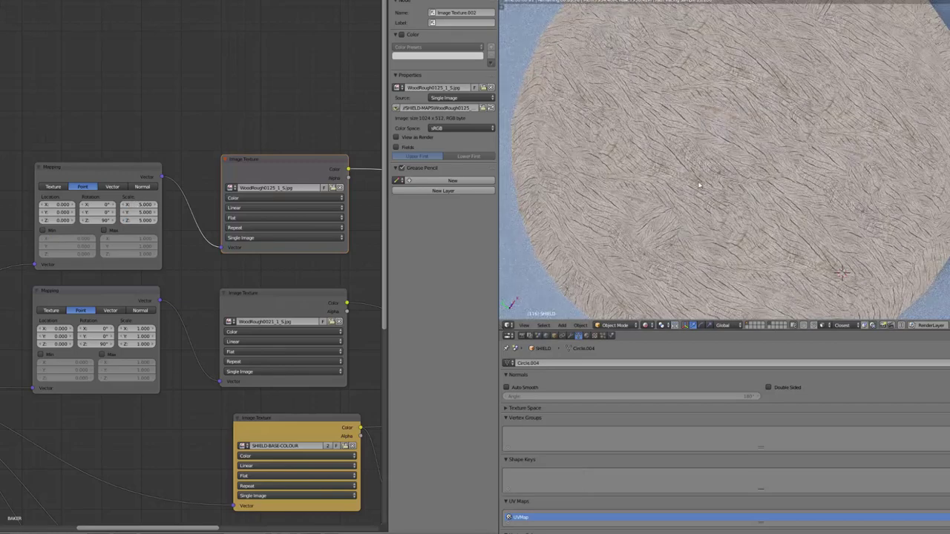
{"action": "scroll", "coordinate": [144, 200], "scroll_direction": "down", "scroll_amount": 3}
{"action": "scroll", "coordinate": [725, 161], "scroll_direction": "down", "scroll_amount": 2}
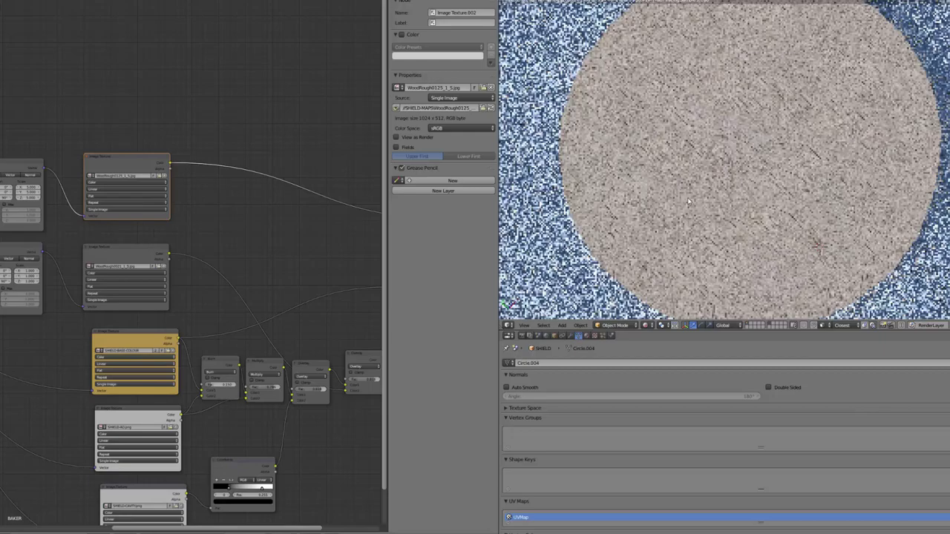
{"action": "scroll", "coordinate": [227, 223], "scroll_direction": "down", "scroll_amount": 2}
{"action": "scroll", "coordinate": [199, 242], "scroll_direction": "up", "scroll_amount": 3}
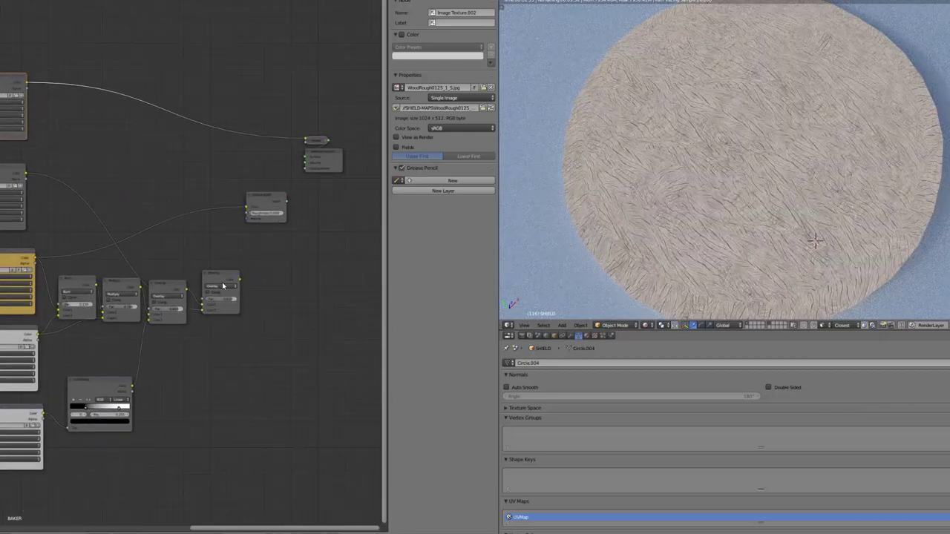
- Duplicate the Overlay mix into Mix.004, wire the top wood photo in, and connect it to the shader
{"action": "left_click", "coordinate": [223, 285]}
{"action": "left_click_drag", "start_coordinate": [223, 285], "coordinate": [225, 297]}
{"action": "key", "text": "shift+d"}
{"action": "left_click", "coordinate": [223, 234]}
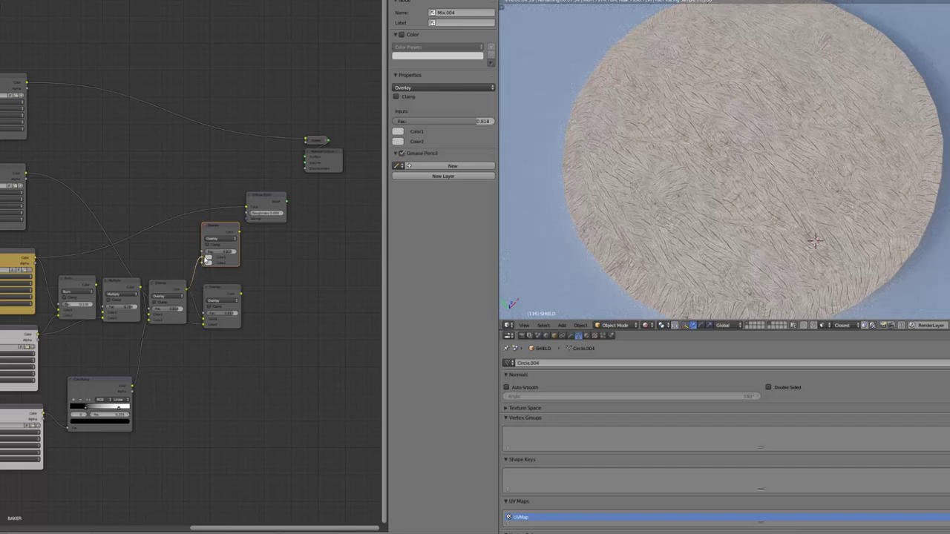
{"action": "left_click_drag", "start_coordinate": [26, 83], "coordinate": [203, 264]}
{"action": "left_click", "coordinate": [222, 249]}
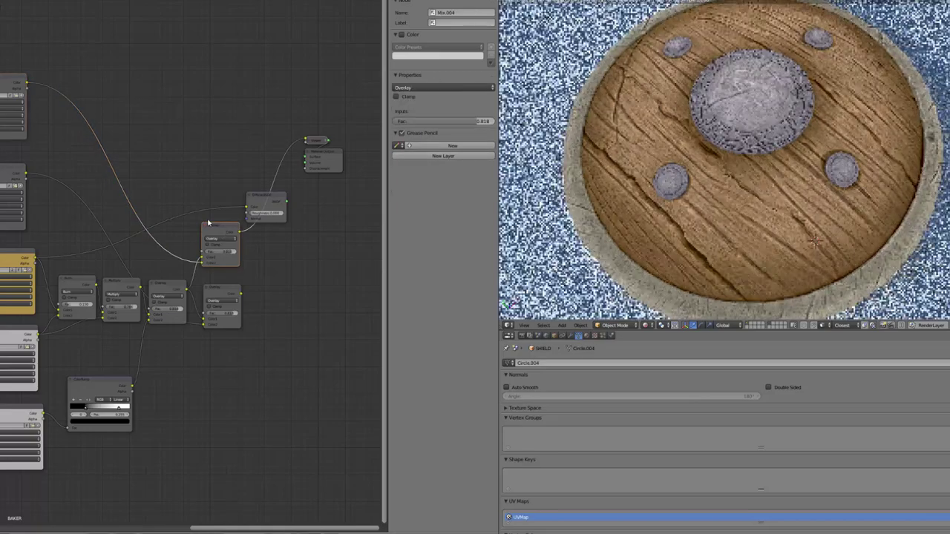
{"action": "middle_click_drag", "start_coordinate": [692, 242], "coordinate": [648, 219]}
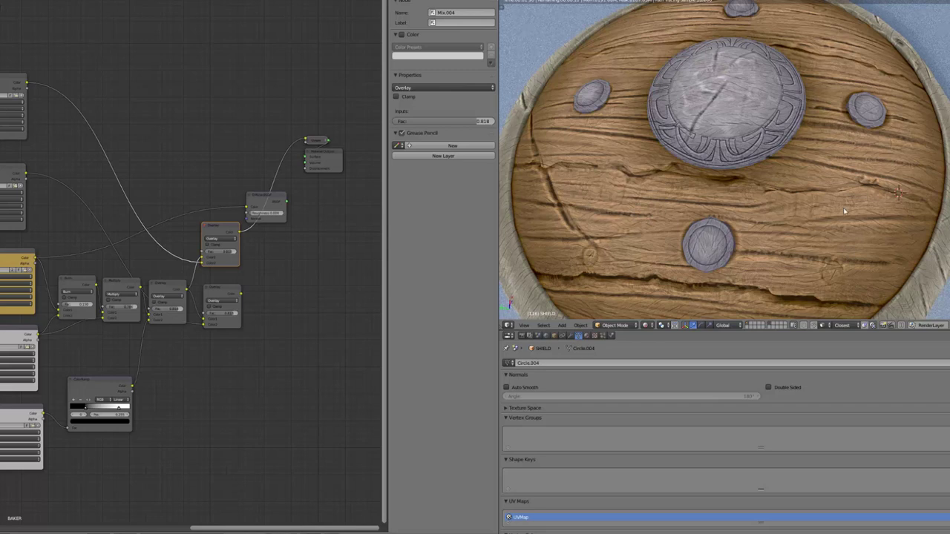
{"action": "scroll", "coordinate": [118, 231], "scroll_direction": "up", "scroll_amount": 6}
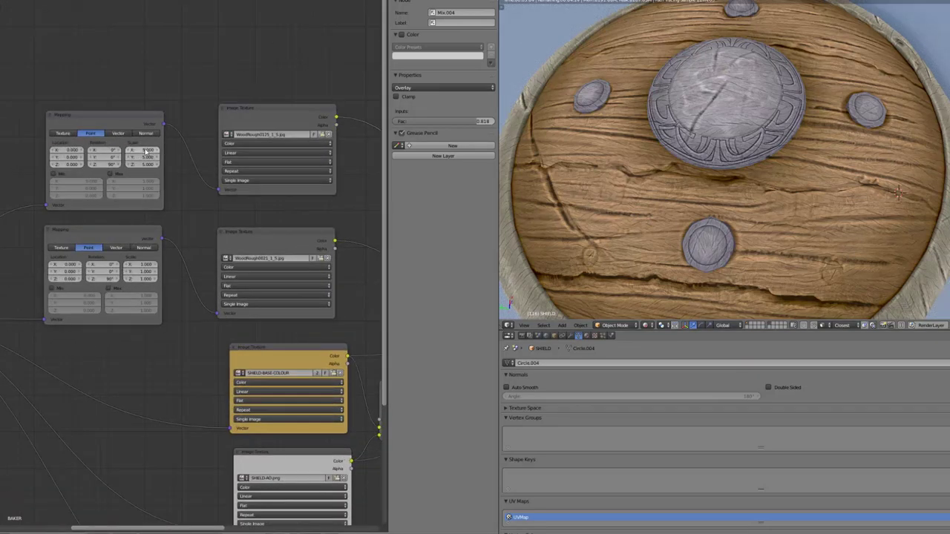
- Set the top wood Mapping's Scale X and Y to 2.5 and check the larger grain
{"action": "left_click_drag", "start_coordinate": [129, 150], "coordinate": [75, 181]}
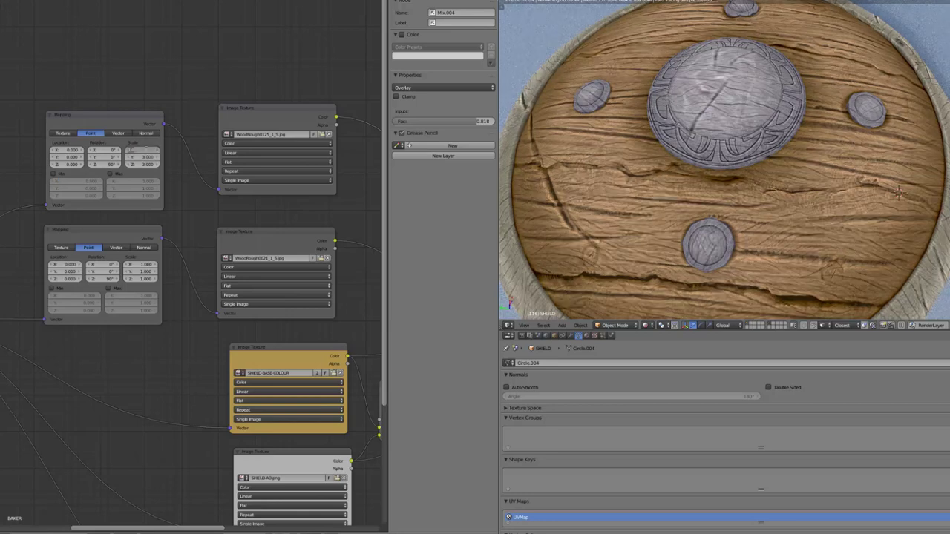
{"action": "type", "text": "2.5"}
{"action": "key", "text": "Return"}
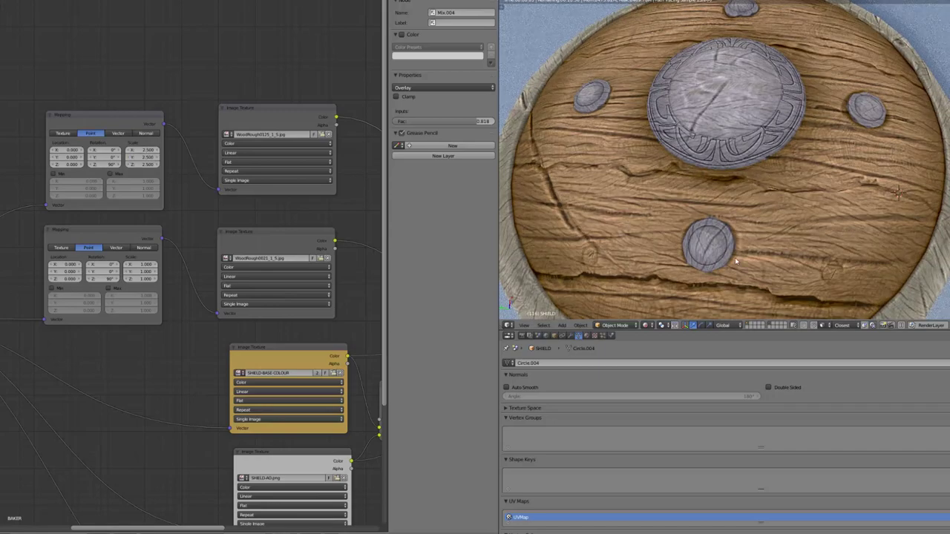
{"action": "scroll", "coordinate": [735, 258], "scroll_direction": "up", "scroll_amount": 1}
{"action": "scroll", "coordinate": [737, 267], "scroll_direction": "down", "scroll_amount": 3}
{"action": "middle_click_drag", "start_coordinate": [737, 267], "coordinate": [749, 267]}
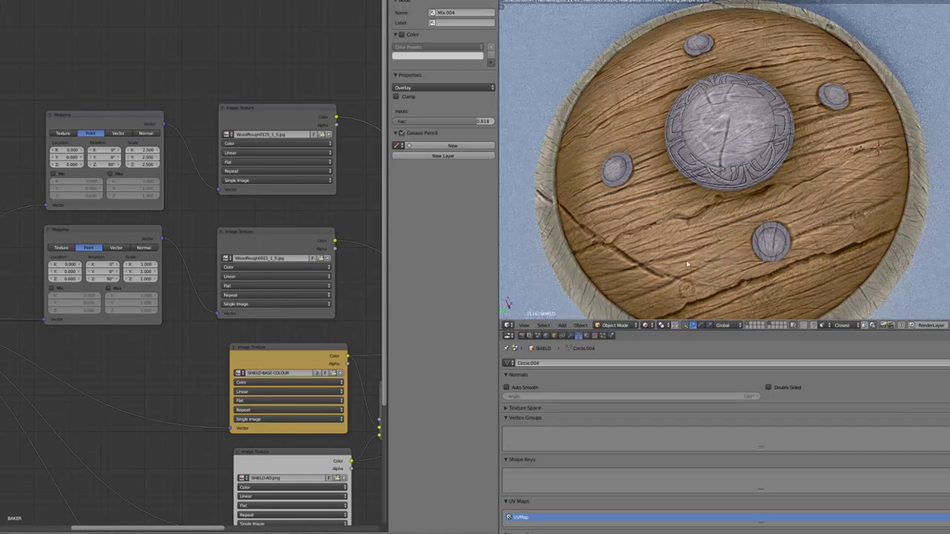
- Select the first and then the second Overlay mix node, orbiting to a top-down shield view
{"action": "middle_click_drag", "start_coordinate": [874, 190], "coordinate": [824, 160]}
{"action": "scroll", "coordinate": [824, 160], "scroll_direction": "up", "scroll_amount": 3}
{"action": "scroll", "coordinate": [253, 318], "scroll_direction": "down", "scroll_amount": 1}
{"action": "scroll", "coordinate": [254, 317], "scroll_direction": "down", "scroll_amount": 1}
{"action": "middle_click_drag", "start_coordinate": [253, 318], "coordinate": [221, 251]}
{"action": "left_click", "coordinate": [216, 242]}
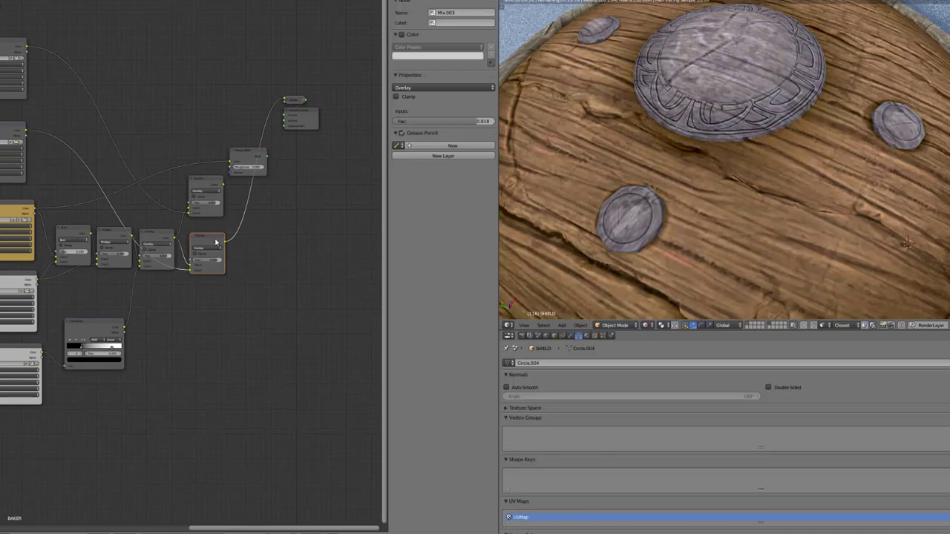
{"action": "middle_click_drag", "start_coordinate": [725, 215], "coordinate": [731, 245]}
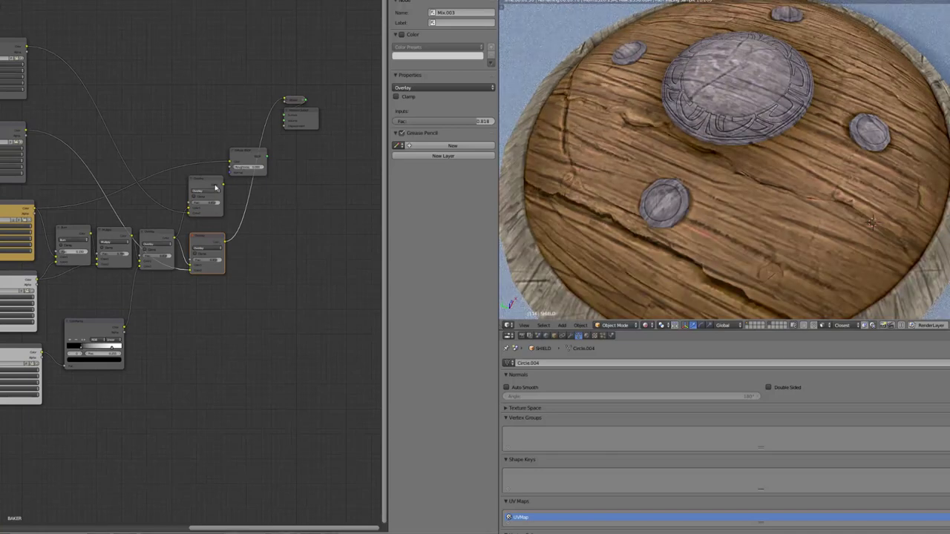
{"action": "left_click", "coordinate": [207, 182]}
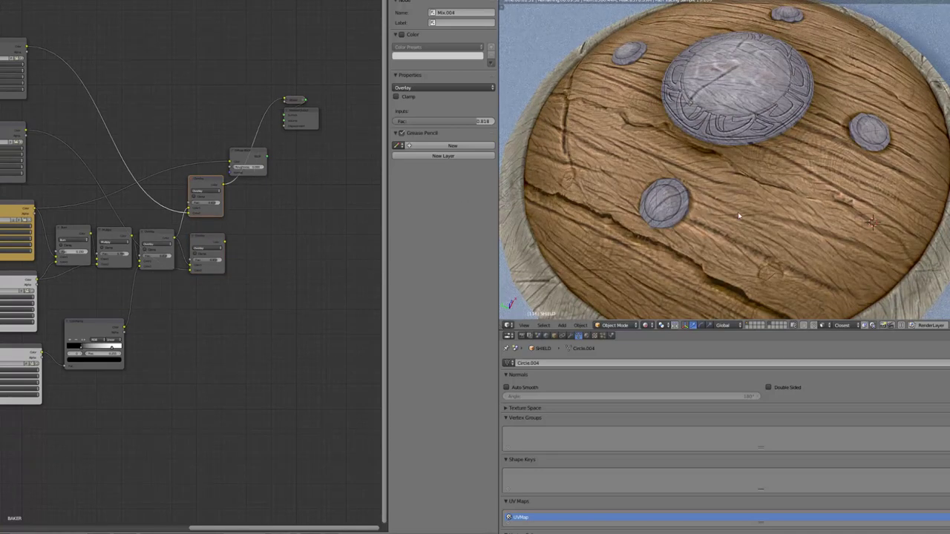
{"action": "middle_click_drag", "start_coordinate": [738, 216], "coordinate": [745, 226]}
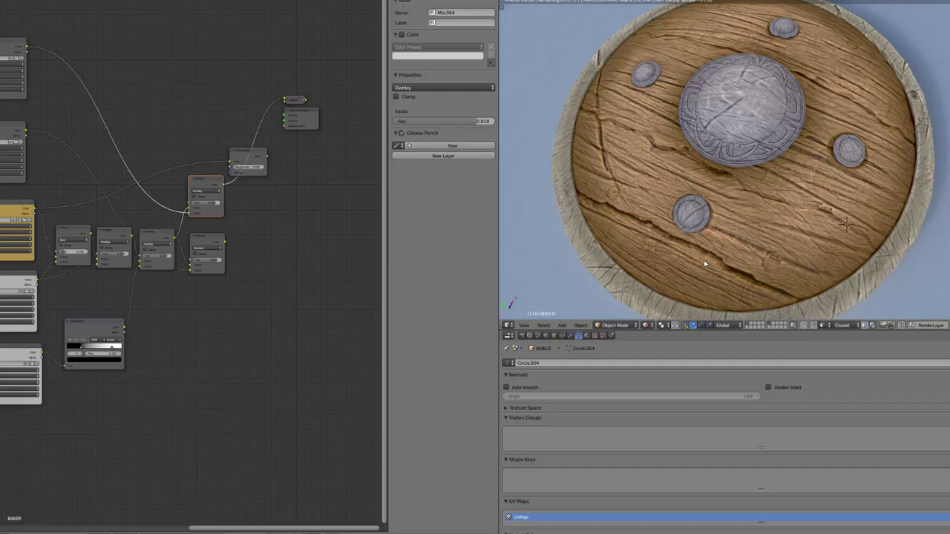
- Preview the first Overlay mix, then Mix.004, orbiting the rendered shield to compare the grain
{"action": "left_click", "coordinate": [212, 243], "text": "ctrl+shift"}
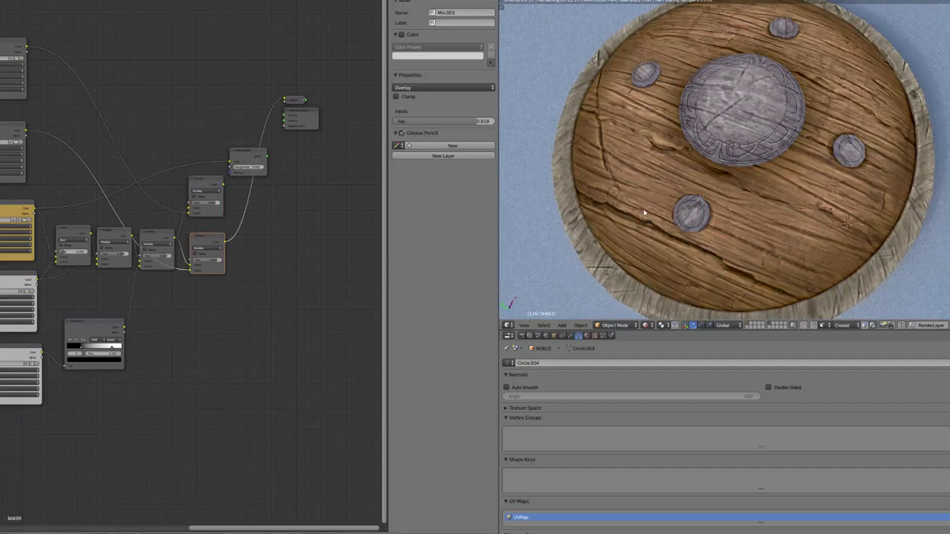
{"action": "middle_click_drag", "start_coordinate": [644, 214], "coordinate": [635, 139]}
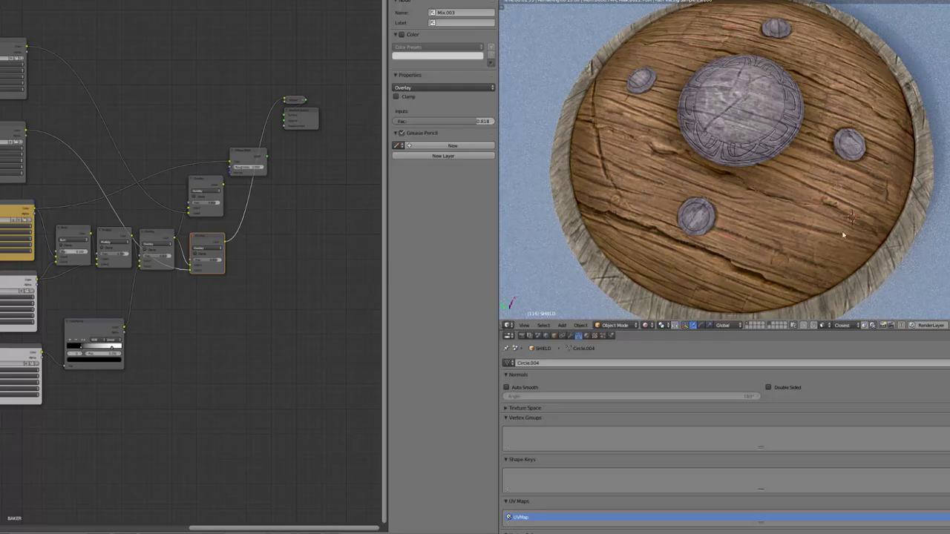
{"action": "left_click", "coordinate": [212, 195], "text": "ctrl+shift"}
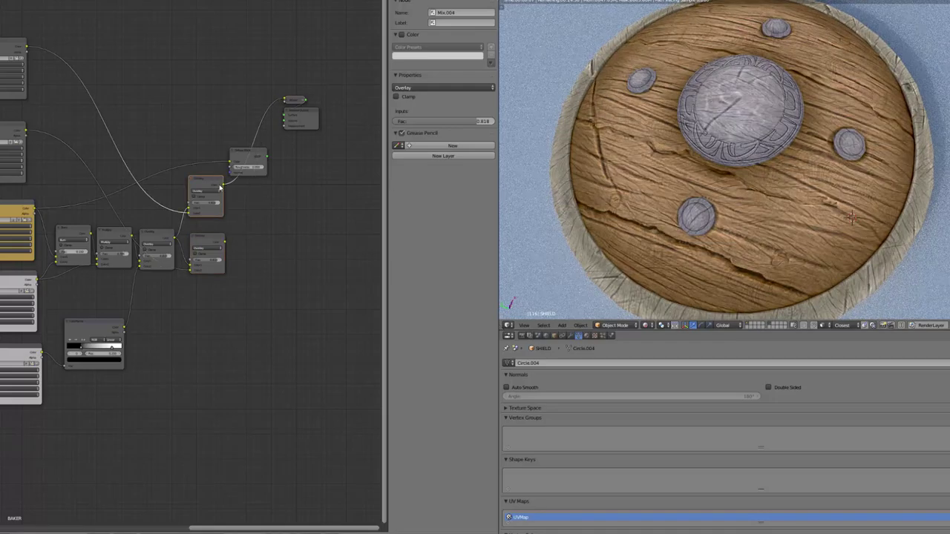
{"action": "scroll", "coordinate": [749, 236], "scroll_direction": "down", "scroll_amount": 2}
{"action": "middle_click_drag", "start_coordinate": [750, 236], "coordinate": [778, 128]}
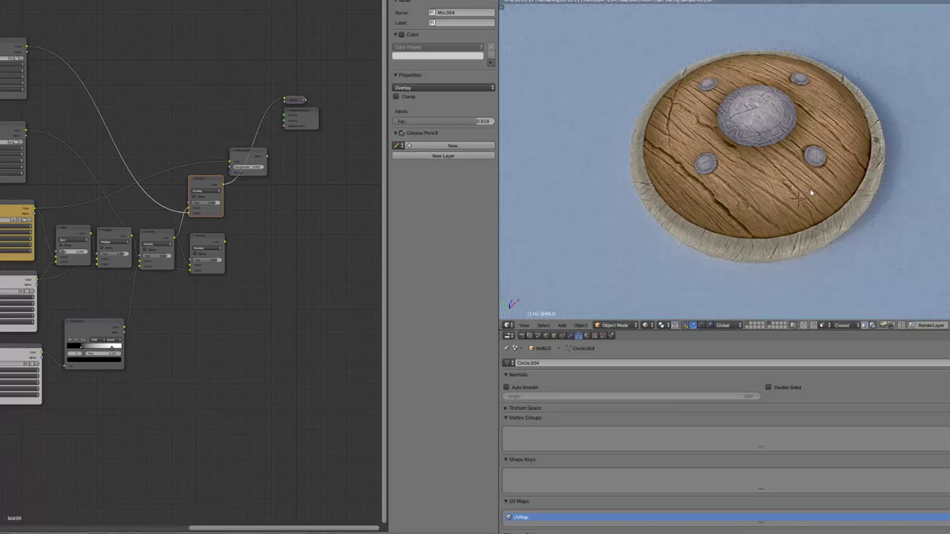
{"action": "scroll", "coordinate": [822, 159], "scroll_direction": "up", "scroll_amount": 3}
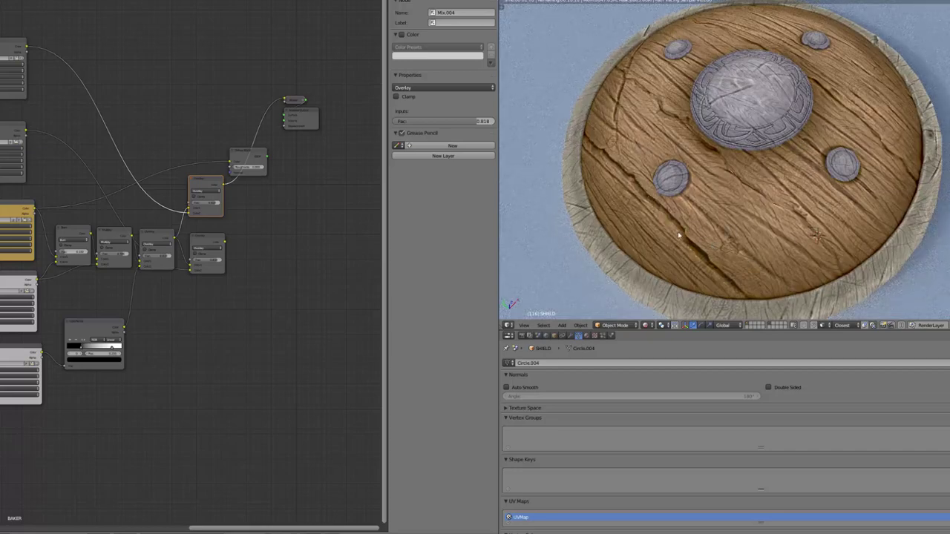
{"action": "middle_click_drag", "start_coordinate": [674, 246], "coordinate": [698, 222]}
{"action": "scroll", "coordinate": [260, 201], "scroll_direction": "up", "scroll_amount": 1}
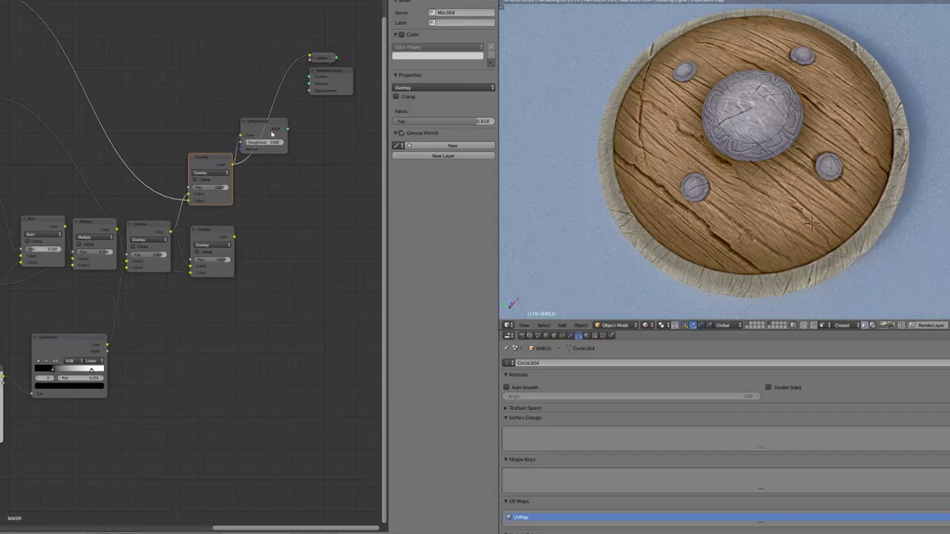
- Reconnect the Diffuse BSDF to the Material Output so the shield shows full shading
{"action": "left_click", "coordinate": [272, 134], "text": "ctrl+shift"}
{"action": "mouse_move", "coordinate": [814, 221]}
{"action": "middle_mouse_down"}
{"action": "mouse_move", "coordinate": [779, 197]}
{"action": "mouse_move", "coordinate": [801, 210]}
{"action": "middle_mouse_up"}
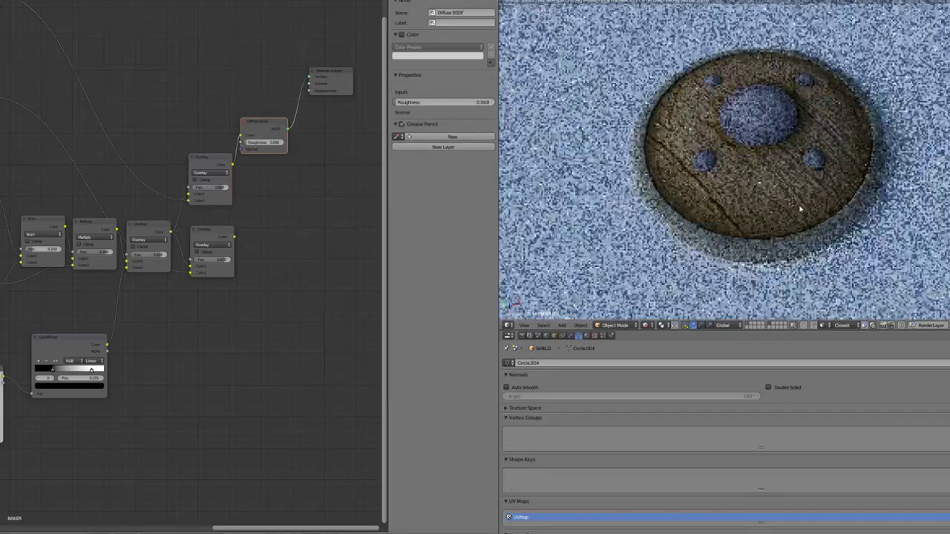
{"action": "scroll", "coordinate": [801, 210], "scroll_direction": "up", "scroll_amount": 5}
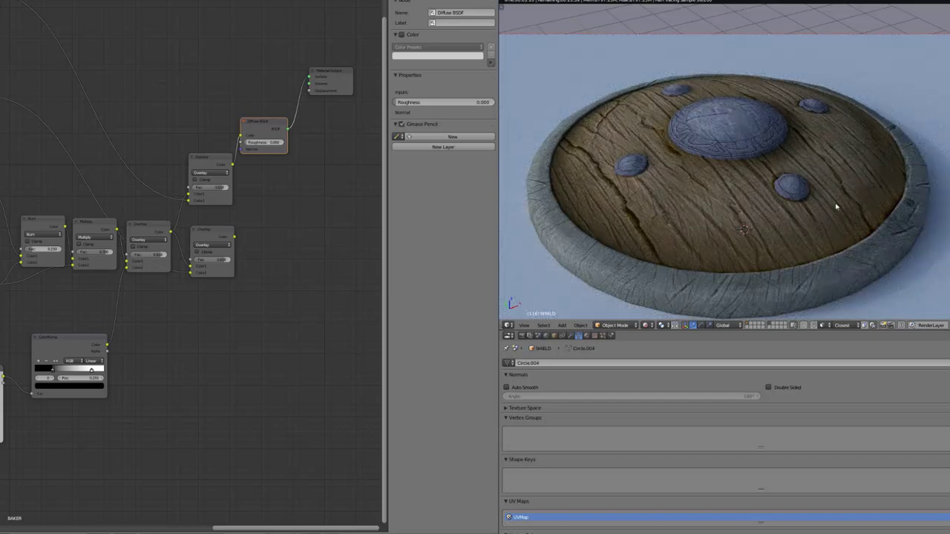
{"action": "scroll", "coordinate": [668, 236], "scroll_direction": "up", "scroll_amount": 3}
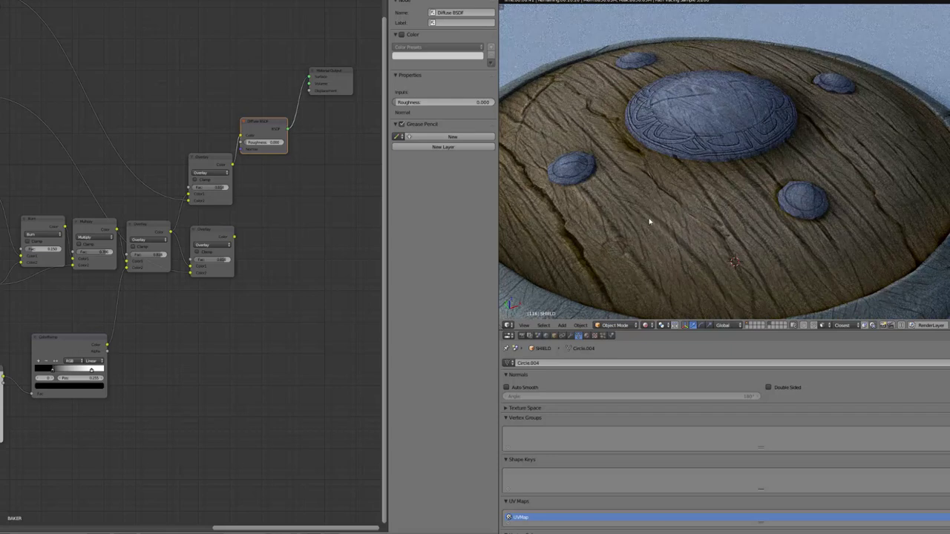
{"action": "scroll", "coordinate": [237, 210], "scroll_direction": "down", "scroll_amount": 1}
- Move the Material Output and Diffuse BSDF nodes right and down, and select the Mapping node
{"action": "middle_click_drag", "start_coordinate": [237, 210], "coordinate": [217, 164]}
{"action": "left_click_drag", "start_coordinate": [245, 113], "coordinate": [326, 146]}
{"action": "left_click_drag", "start_coordinate": [193, 162], "coordinate": [225, 178]}
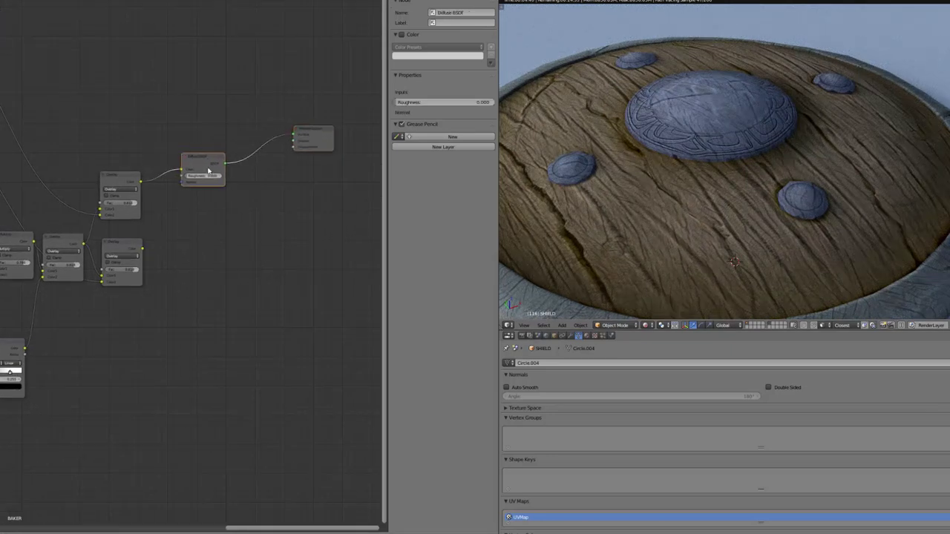
{"action": "middle_click_drag", "start_coordinate": [101, 124], "coordinate": [168, 205]}
{"action": "scroll", "coordinate": [126, 145], "scroll_direction": "down", "scroll_amount": 1}
{"action": "middle_click_drag", "start_coordinate": [56, 112], "coordinate": [254, 89]}
{"action": "left_click", "coordinate": [152, 118]}
- Move the Mapping node and the wood Image Texture node lower in the node tree
{"action": "key", "text": "x"}
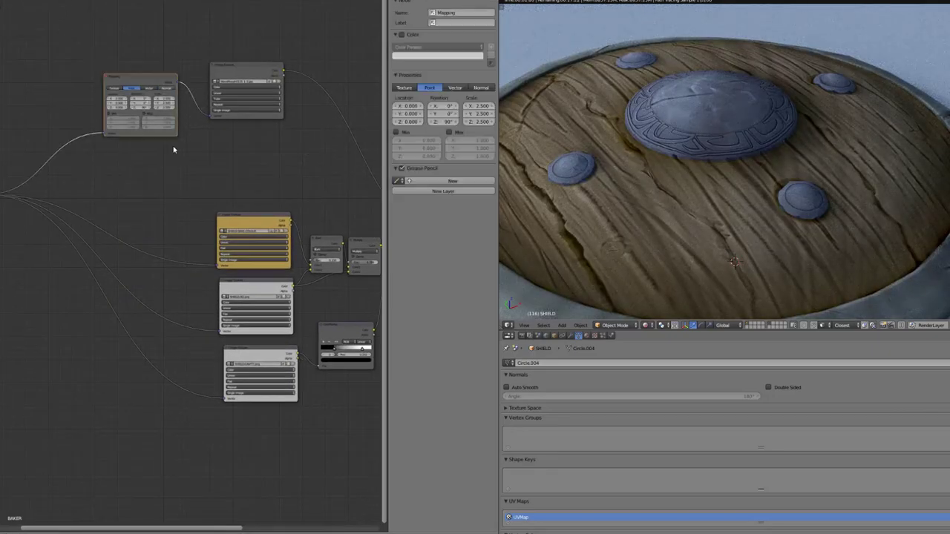
{"action": "left_click_drag", "start_coordinate": [137, 104], "coordinate": [160, 188]}
{"action": "left_click_drag", "start_coordinate": [249, 74], "coordinate": [255, 156]}
{"action": "scroll", "coordinate": [733, 246], "scroll_direction": "down", "scroll_amount": 4}
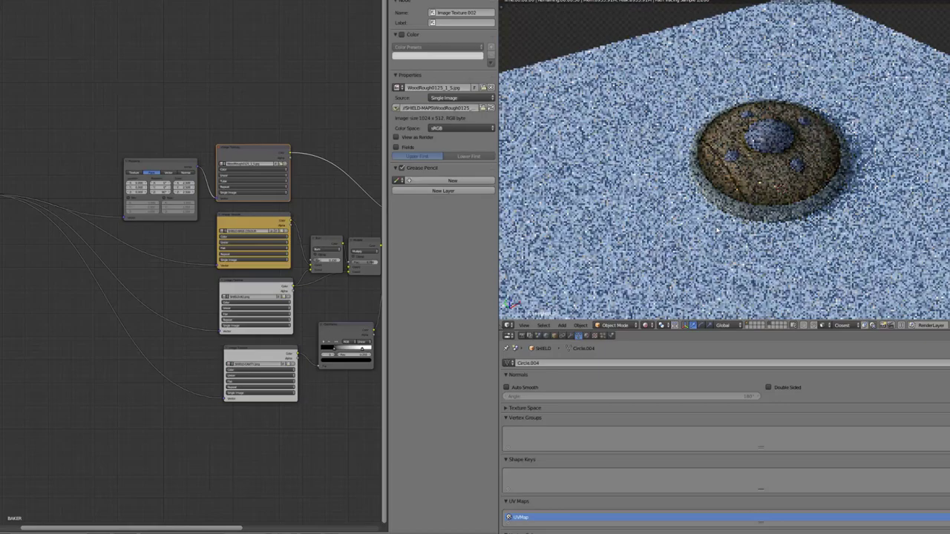
{"action": "scroll", "coordinate": [733, 246], "scroll_direction": "up", "scroll_amount": 4}
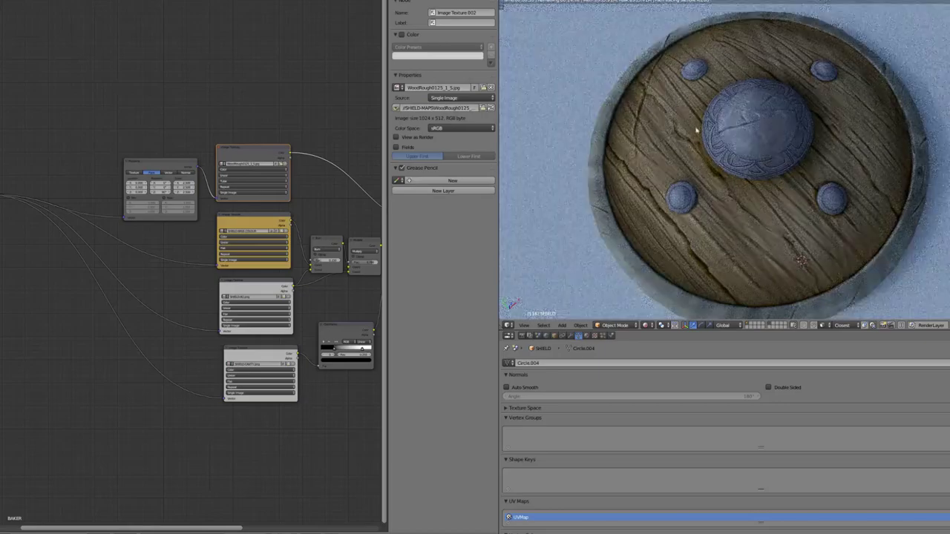
- Orbit to a lower, tilted view of the shield and nudge the final Overlay mix node
{"action": "middle_click_drag", "start_coordinate": [718, 182], "coordinate": [603, 243]}
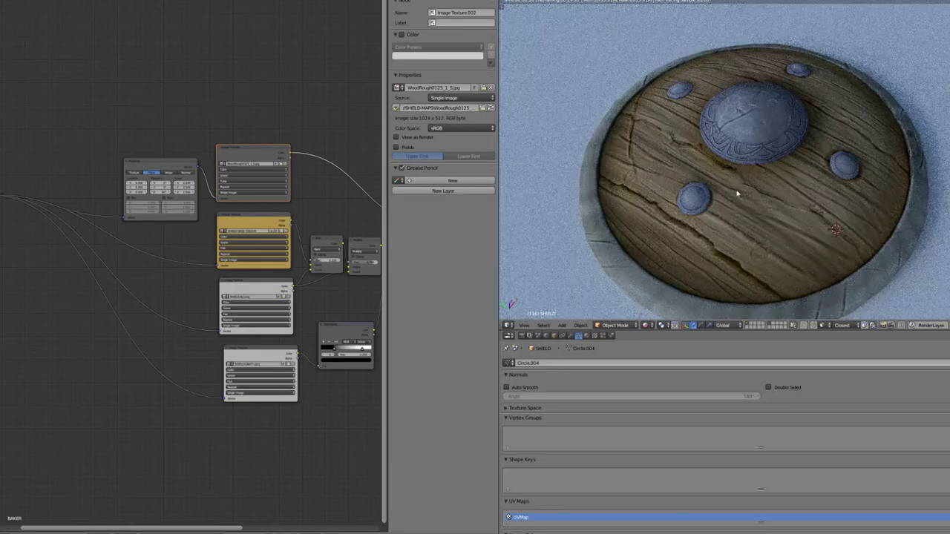
{"action": "middle_click_drag", "start_coordinate": [292, 212], "coordinate": [230, 185]}
{"action": "middle_click_drag", "start_coordinate": [284, 213], "coordinate": [174, 203]}
{"action": "left_click_drag", "start_coordinate": [138, 183], "coordinate": [142, 190]}
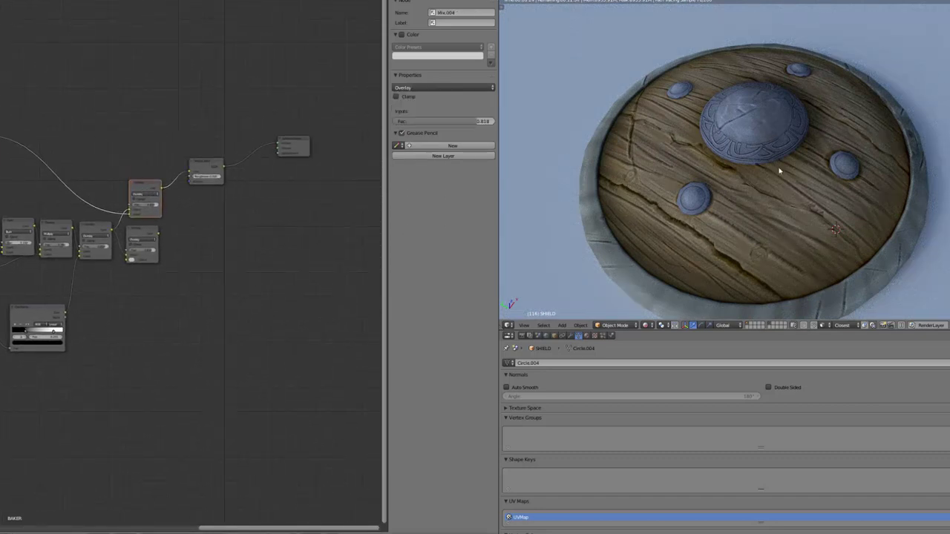
{"action": "middle_click_drag", "start_coordinate": [805, 146], "coordinate": [779, 173]}
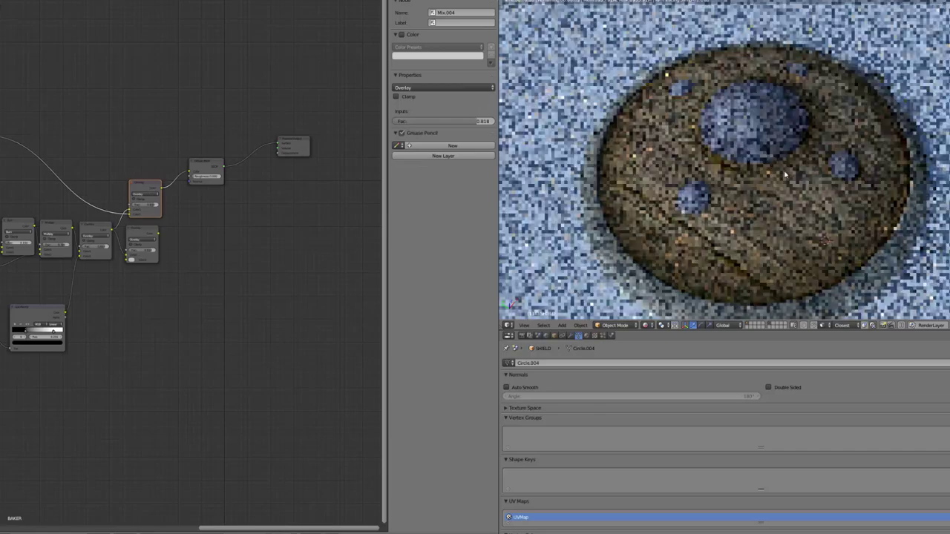
{"action": "middle_click_drag", "start_coordinate": [631, 237], "coordinate": [691, 171]}
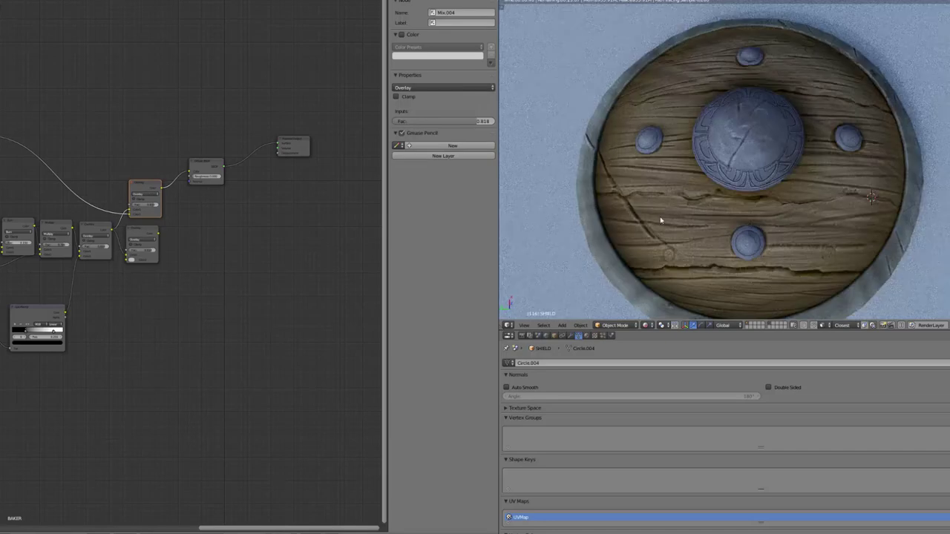
{"action": "middle_click_drag", "start_coordinate": [661, 219], "coordinate": [653, 201]}
{"action": "middle_click_drag", "start_coordinate": [661, 247], "coordinate": [818, 233]}
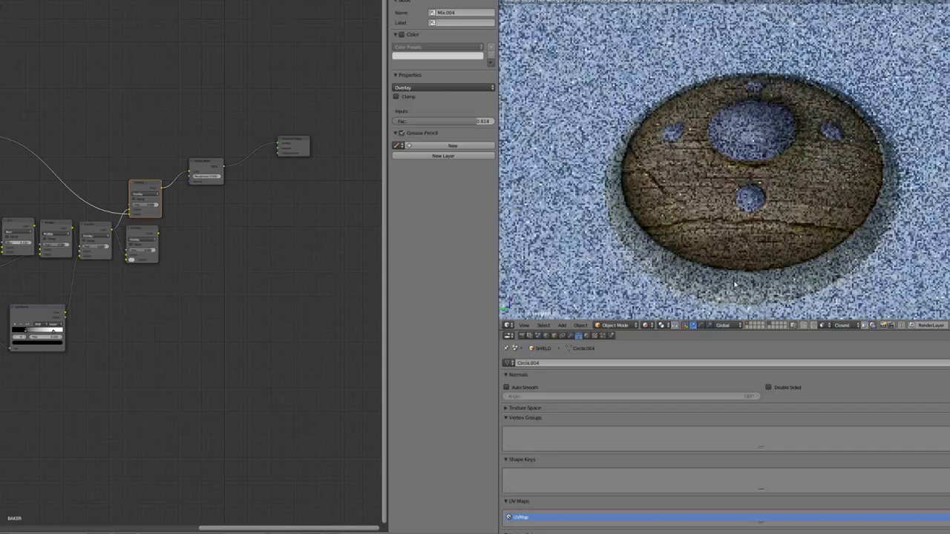
{"action": "middle_click_drag", "start_coordinate": [745, 275], "coordinate": [700, 276]}
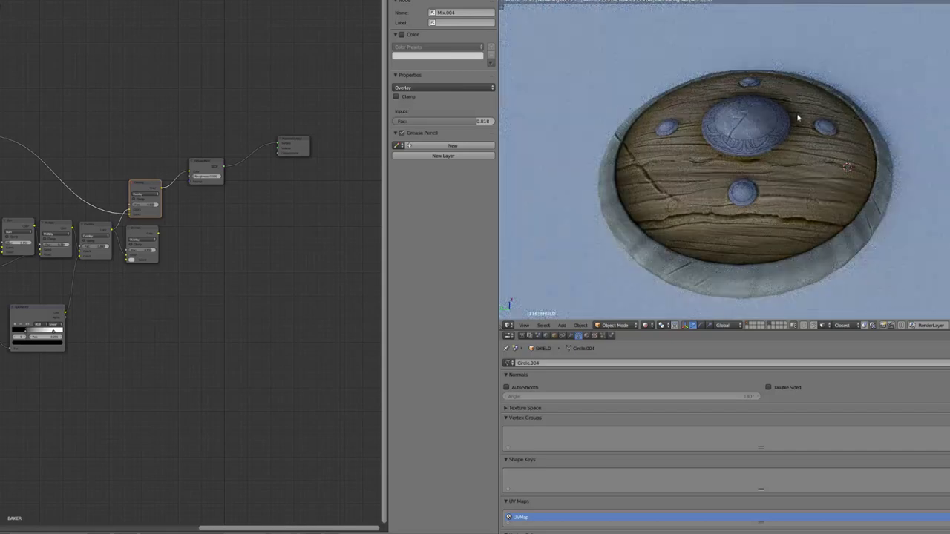
{"action": "middle_click_drag", "start_coordinate": [761, 216], "coordinate": [804, 231]}
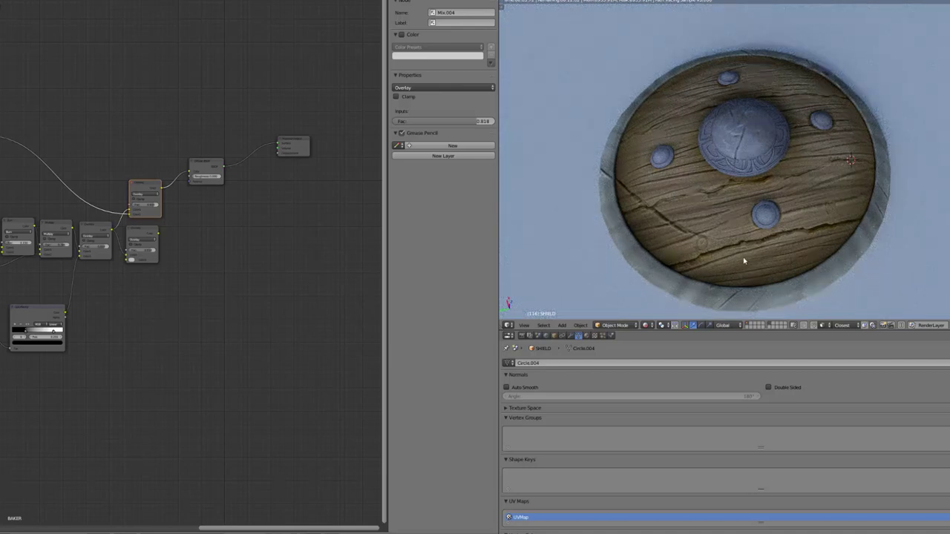
{"action": "middle_click_drag", "start_coordinate": [741, 261], "coordinate": [752, 243]}
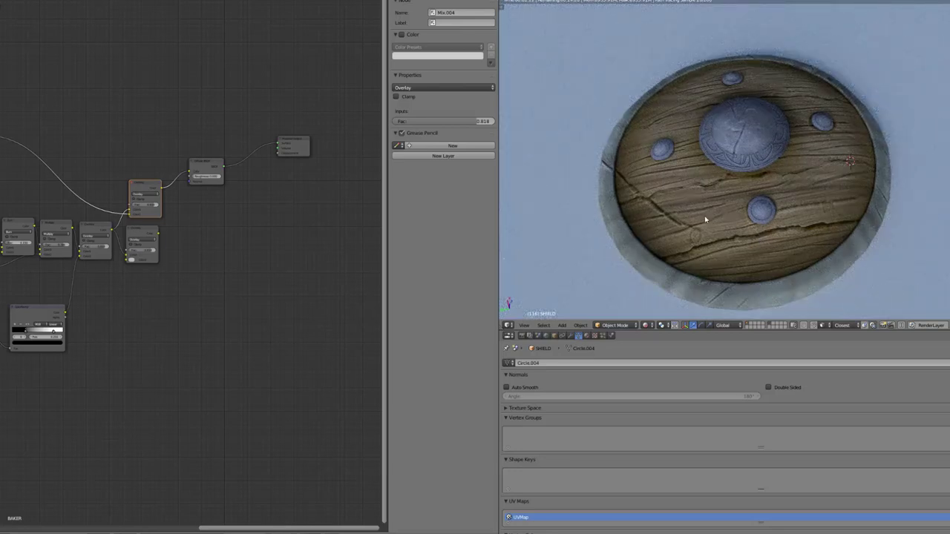
{"action": "middle_click_drag", "start_coordinate": [173, 282], "coordinate": [282, 281]}
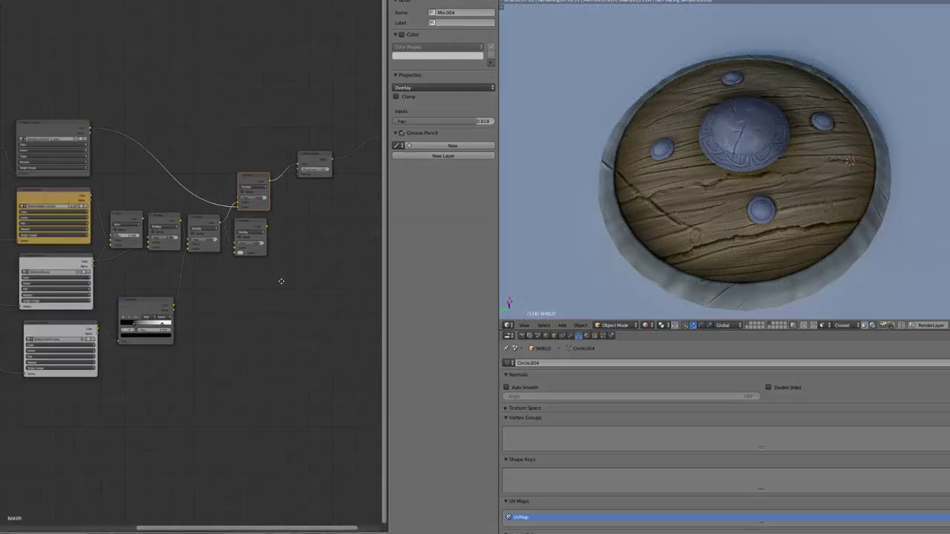